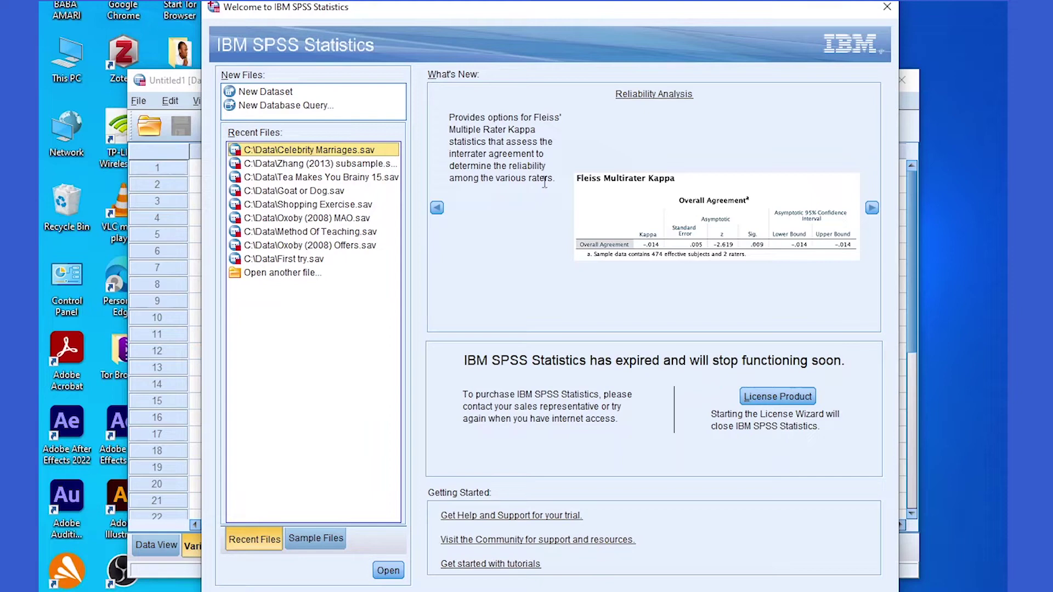
Create a new empty dataset from the welcome dialog and reposition its Data Editor window.
{"action": "left_click", "coordinate": [258, 91]}
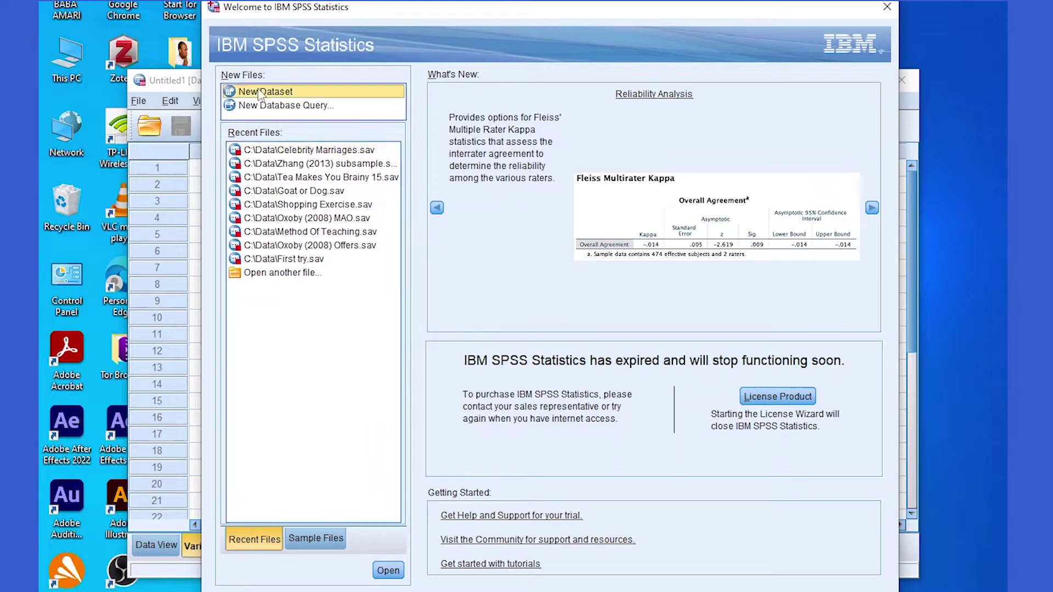
{"action": "left_click", "coordinate": [255, 105]}
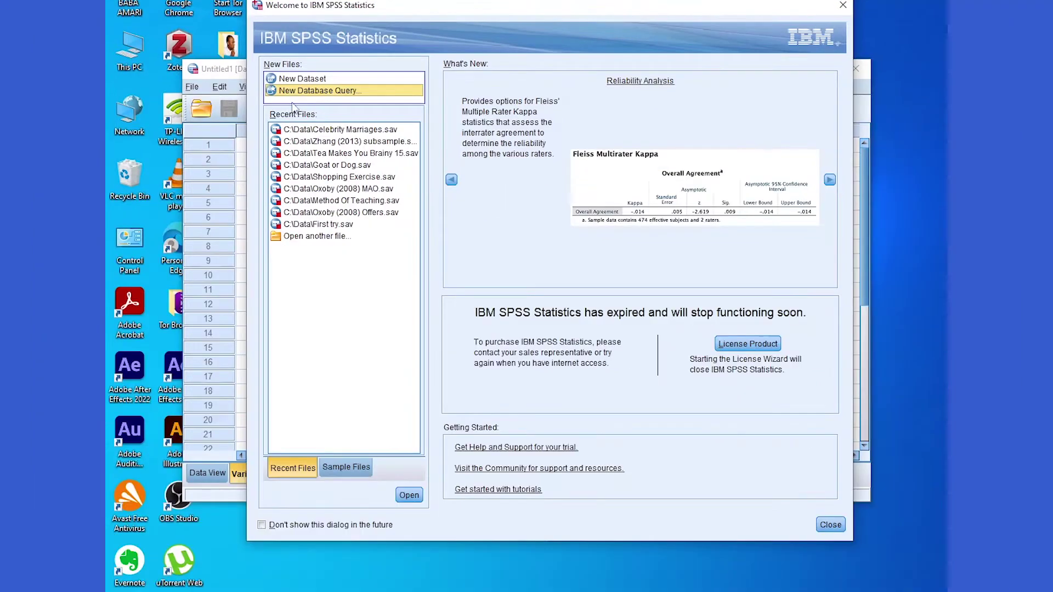
{"action": "left_click", "coordinate": [268, 92]}
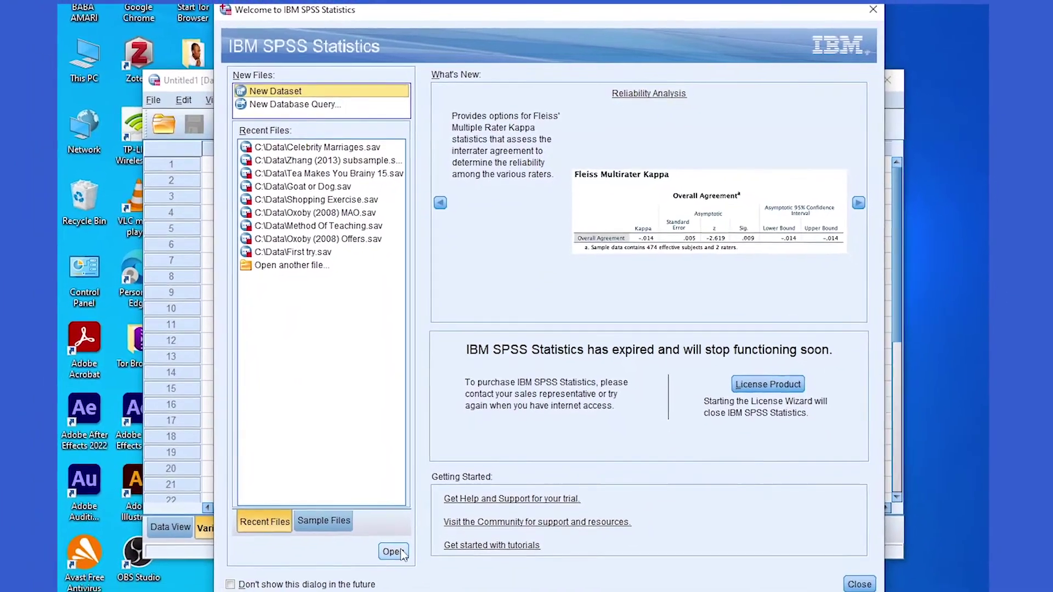
{"action": "left_click", "coordinate": [392, 552]}
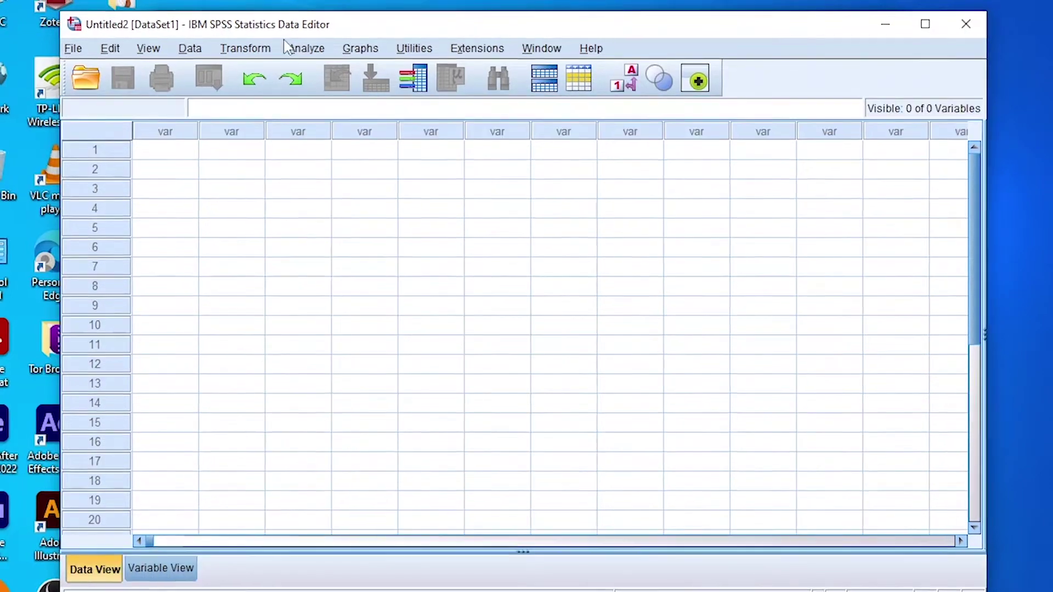
{"action": "left_click_drag", "start_coordinate": [287, 29], "coordinate": [325, 0]}
Examine the Output viewer window and compare the Data Editor's Data View with its Variable View.
{"action": "mouse_move", "coordinate": [723, 591]}
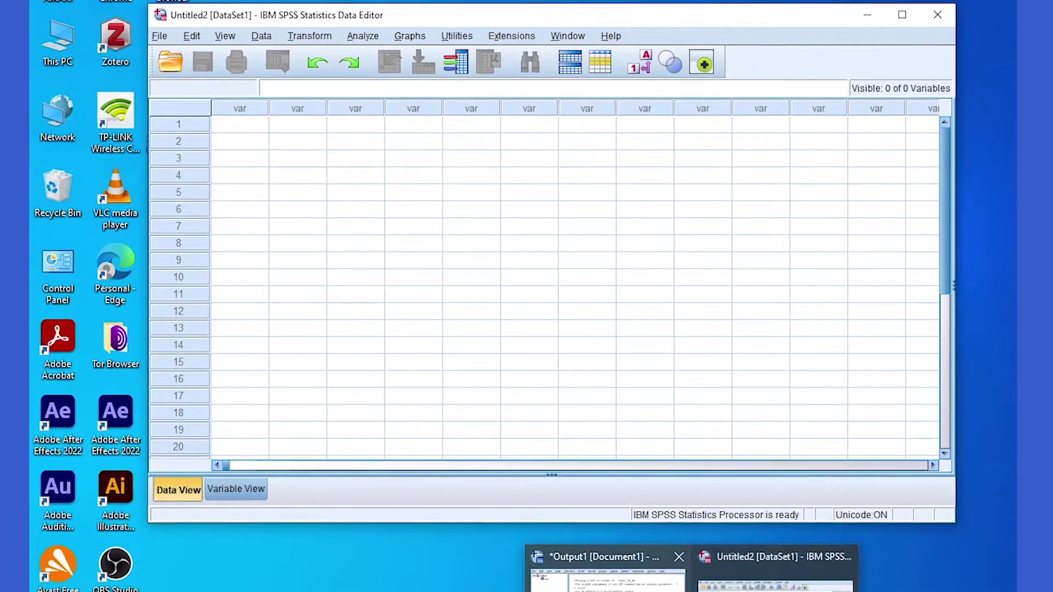
{"action": "left_click", "coordinate": [603, 573]}
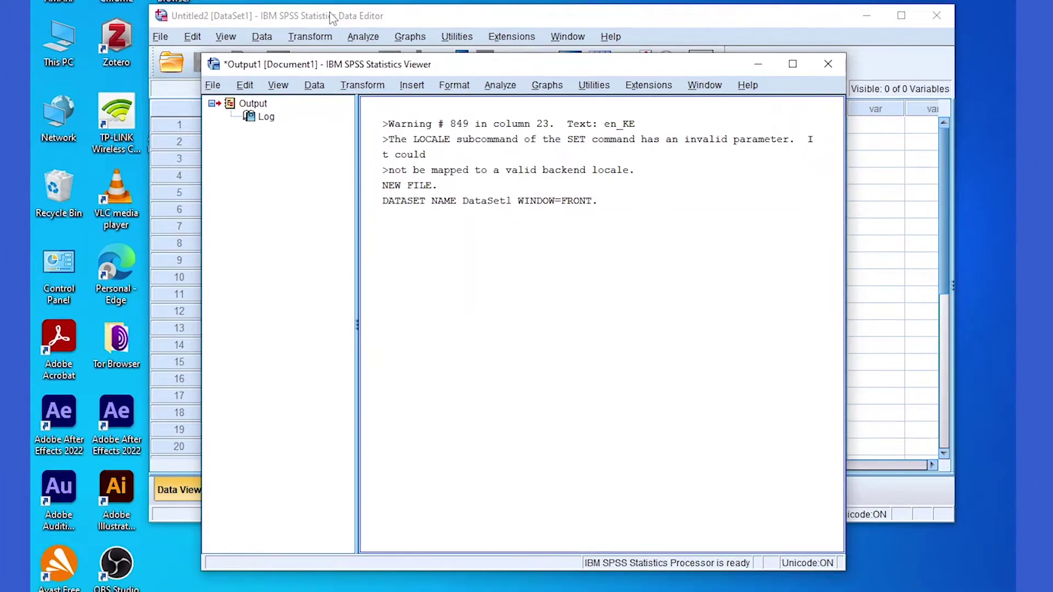
{"action": "left_click", "coordinate": [322, 14]}
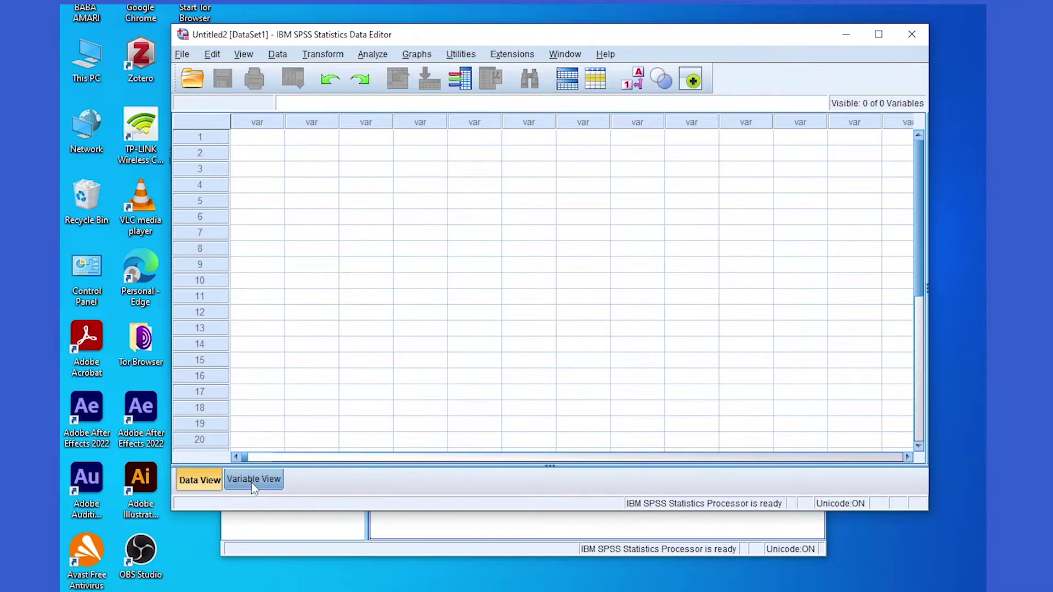
{"action": "left_click", "coordinate": [252, 483]}
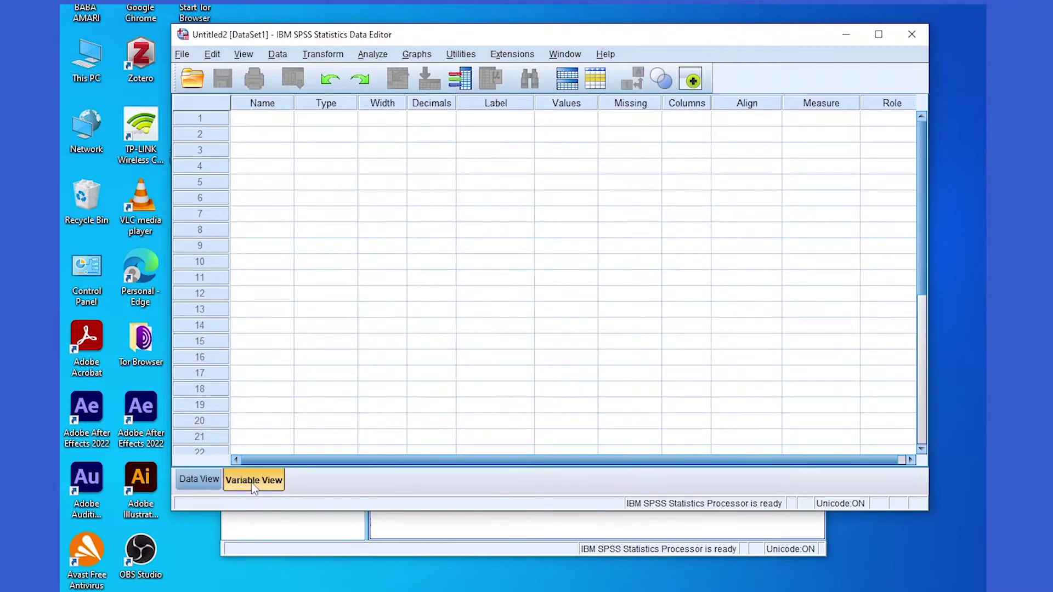
{"action": "left_click", "coordinate": [199, 481]}
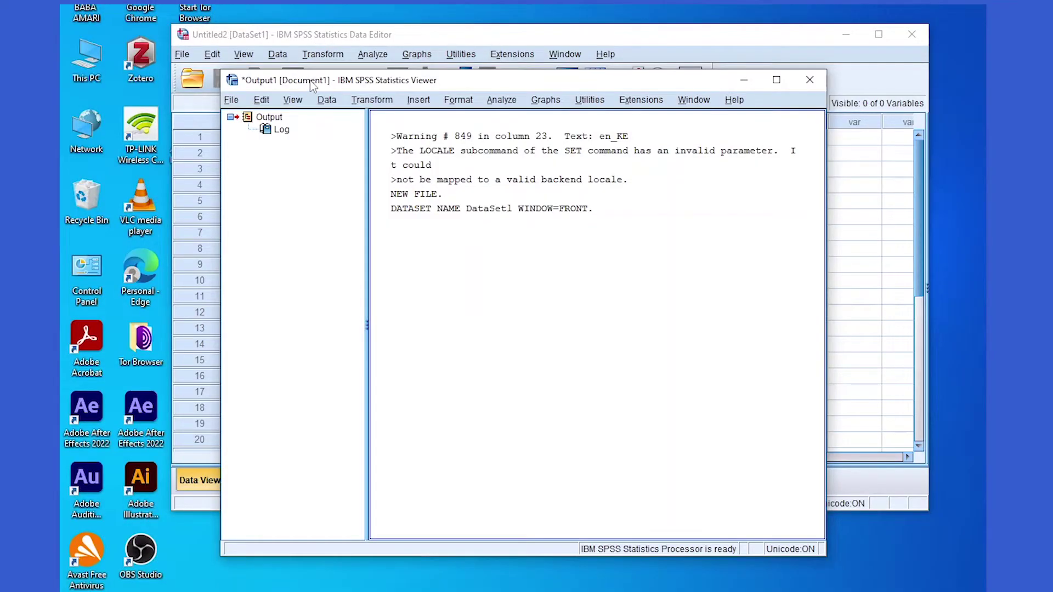
{"action": "left_click", "coordinate": [314, 36]}
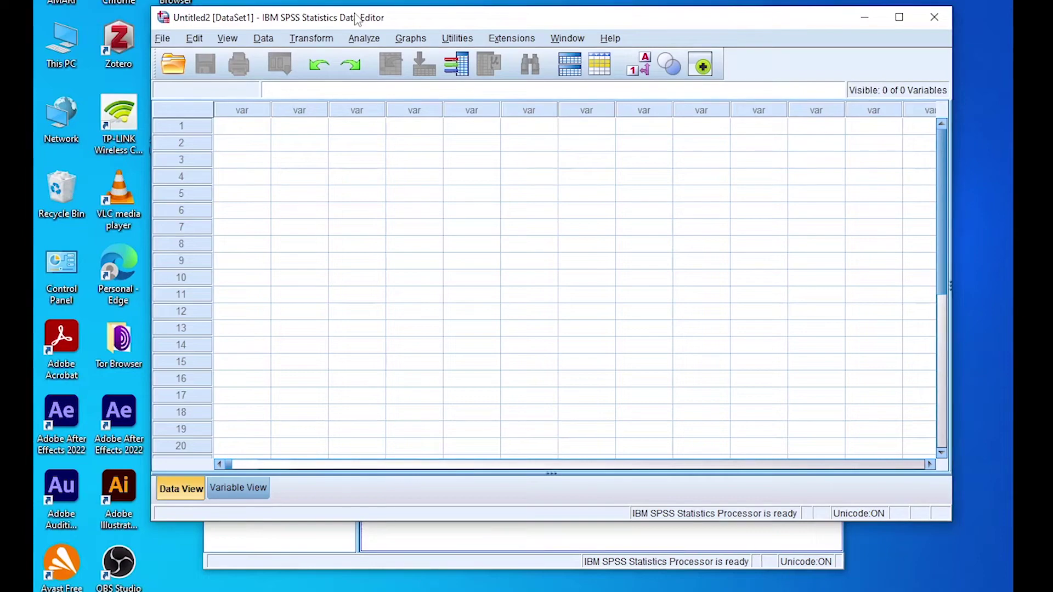
{"action": "left_click", "coordinate": [412, 558]}
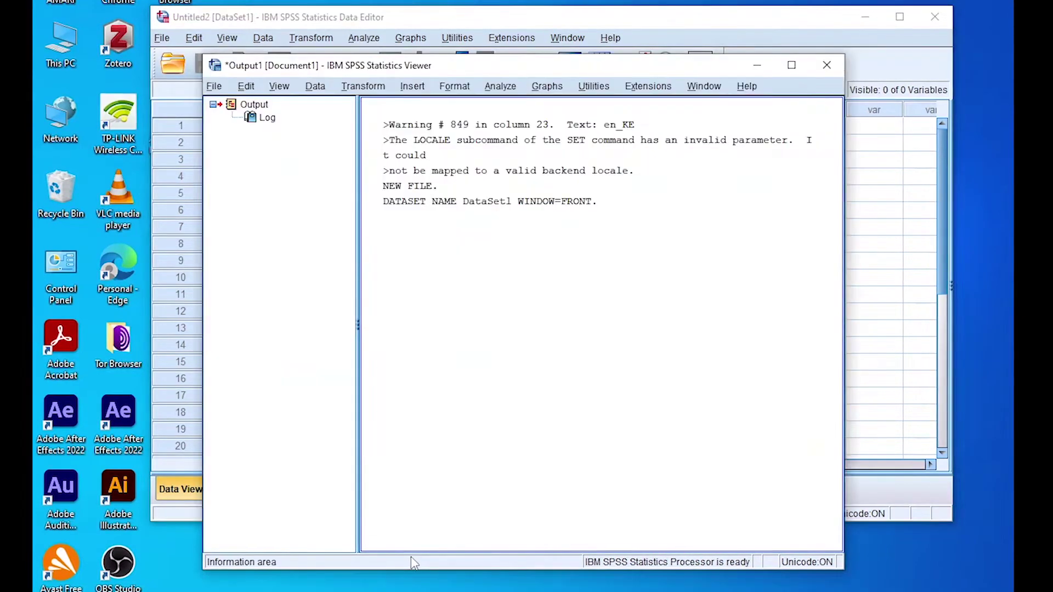
{"action": "left_click", "coordinate": [305, 34]}
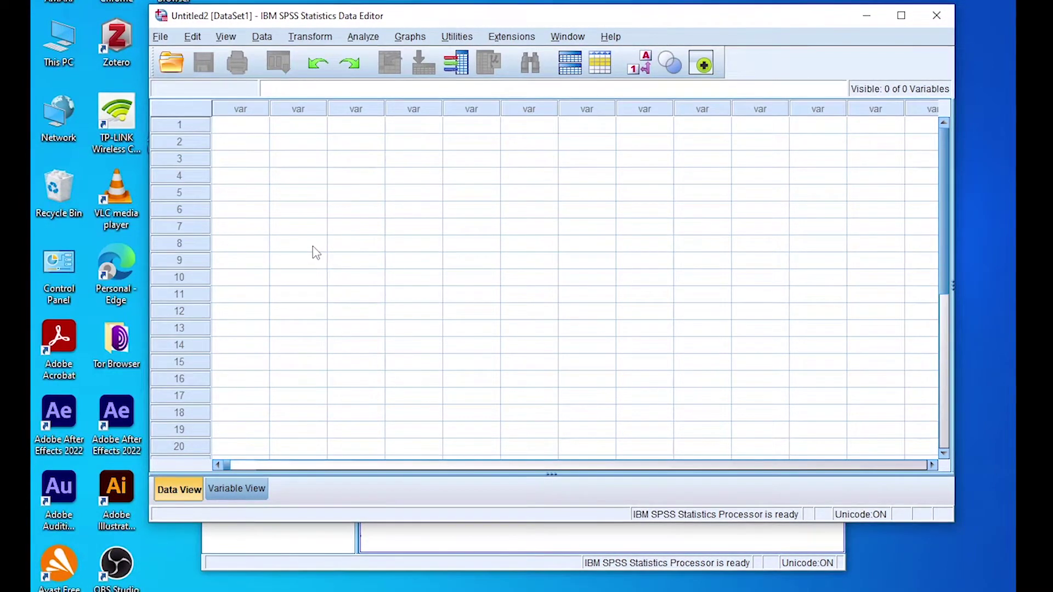
{"action": "left_click", "coordinate": [239, 491]}
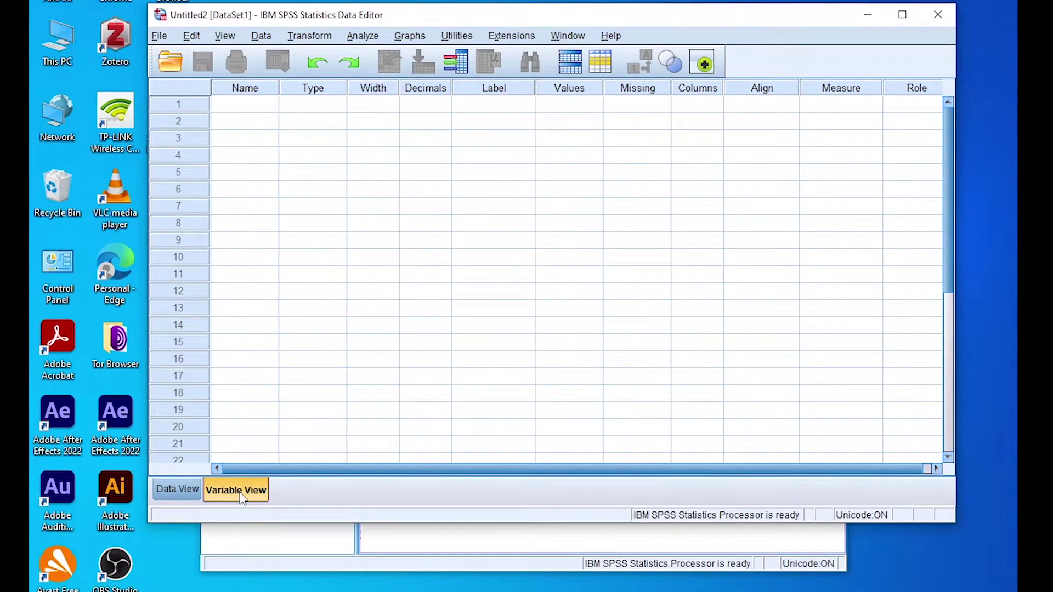
{"action": "key", "text": "ctrl+t"}
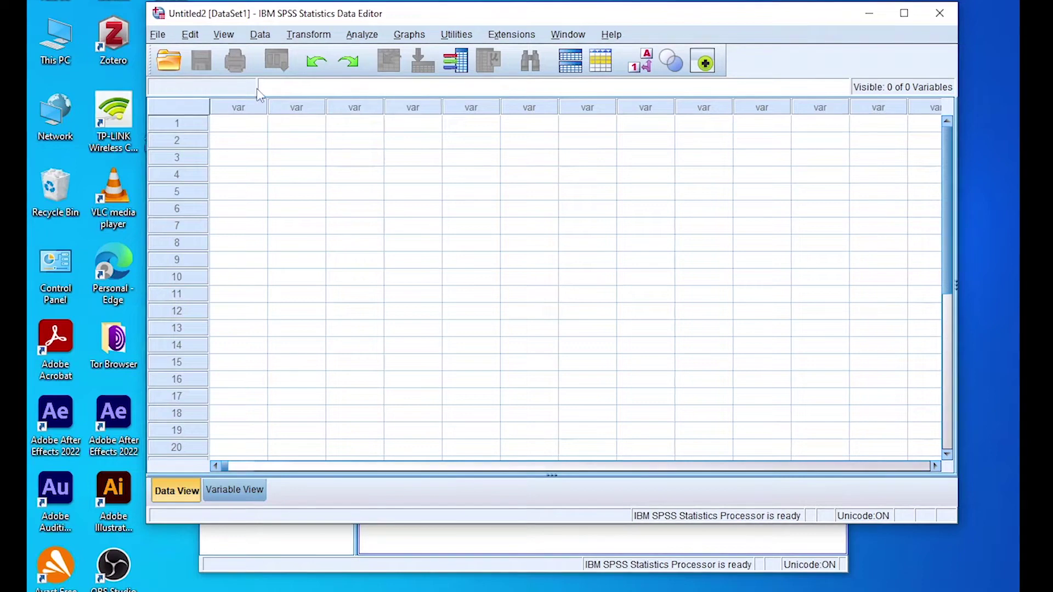
Examine the case rows and variable columns of the empty data grid in Data View.
{"action": "left_click", "coordinate": [238, 114]}
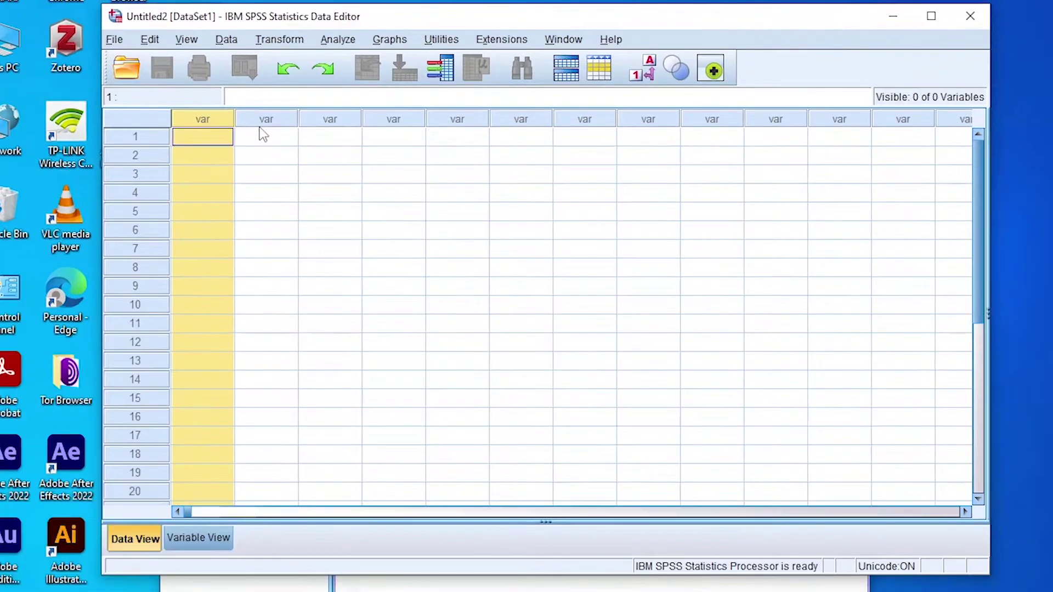
{"action": "left_click", "coordinate": [290, 114]}
{"action": "left_click", "coordinate": [189, 128]}
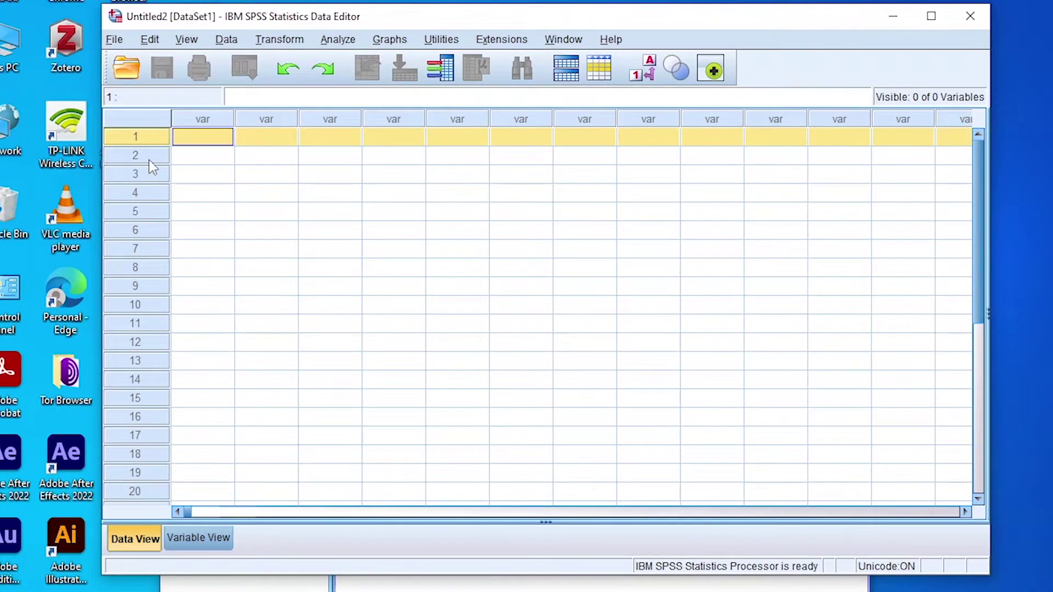
{"action": "left_click", "coordinate": [152, 159]}
{"action": "left_click", "coordinate": [148, 173]}
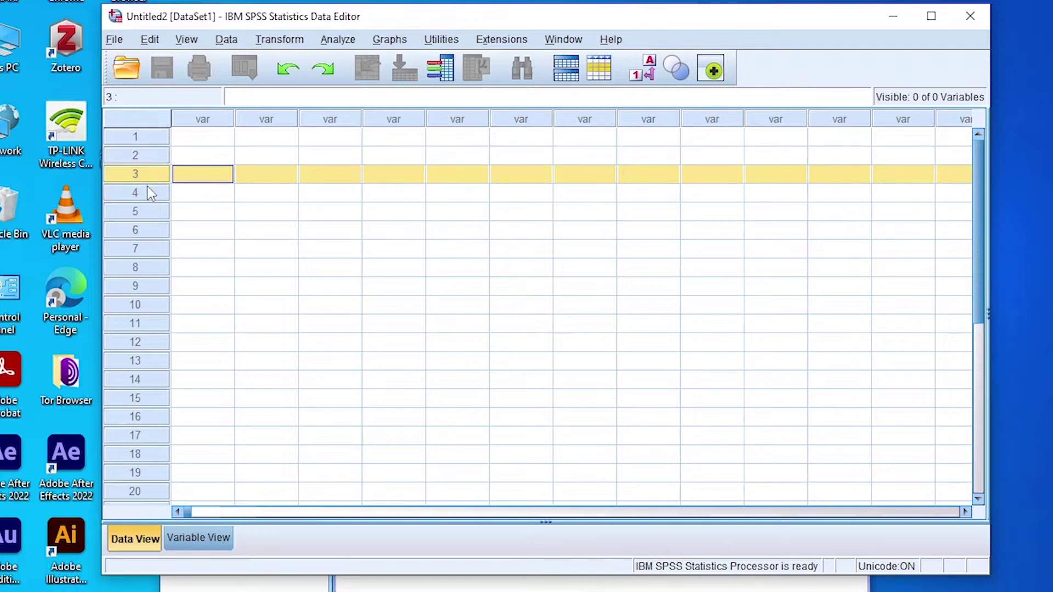
{"action": "left_click", "coordinate": [147, 193]}
{"action": "left_click", "coordinate": [149, 209]}
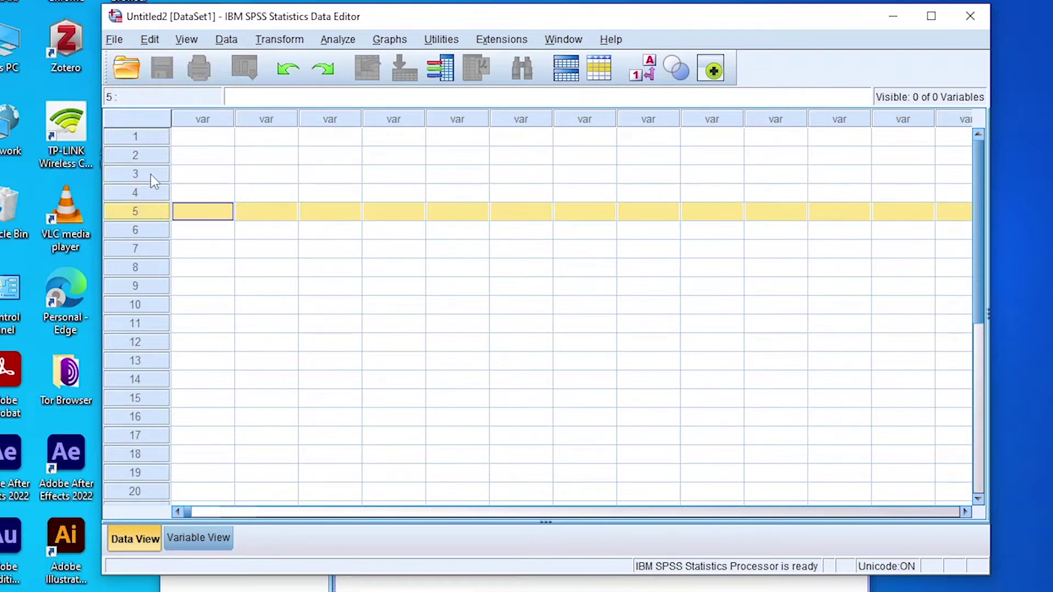
{"action": "left_click", "coordinate": [146, 141]}
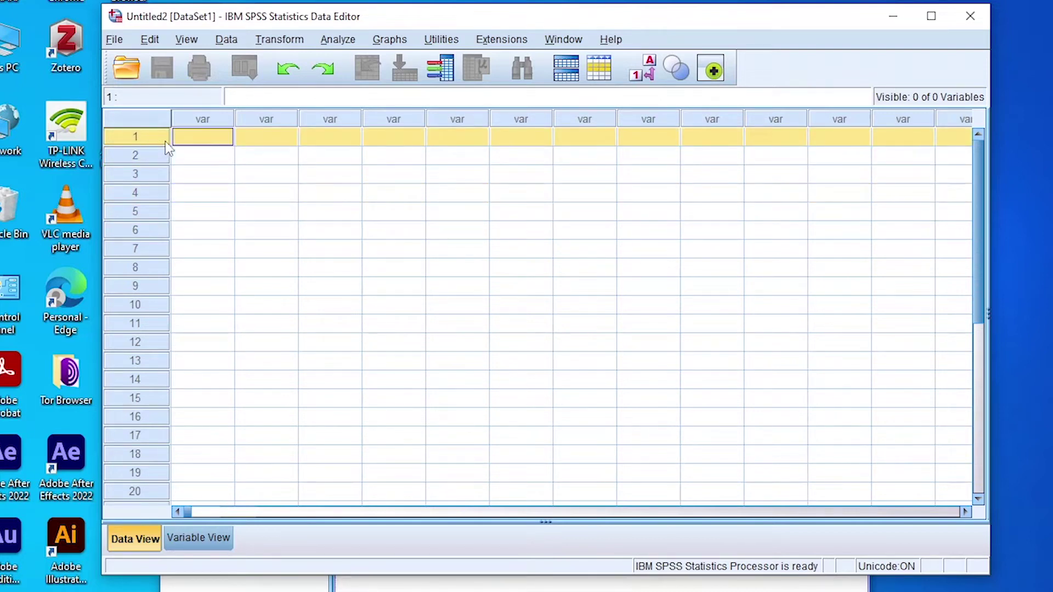
{"action": "left_click", "coordinate": [212, 119]}
{"action": "left_click", "coordinate": [269, 120]}
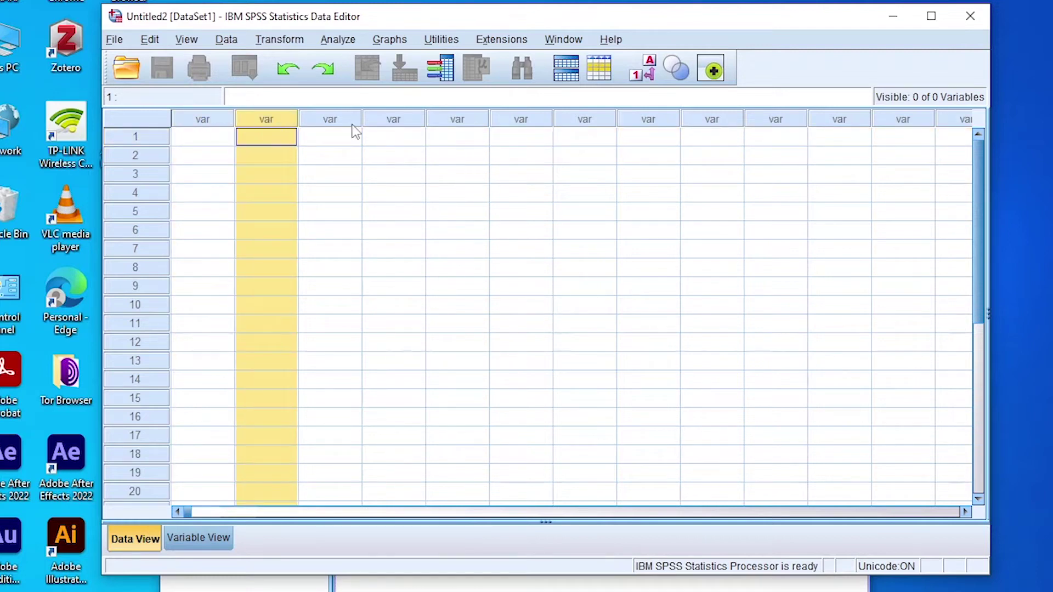
{"action": "left_click", "coordinate": [340, 118]}
{"action": "left_click", "coordinate": [413, 121]}
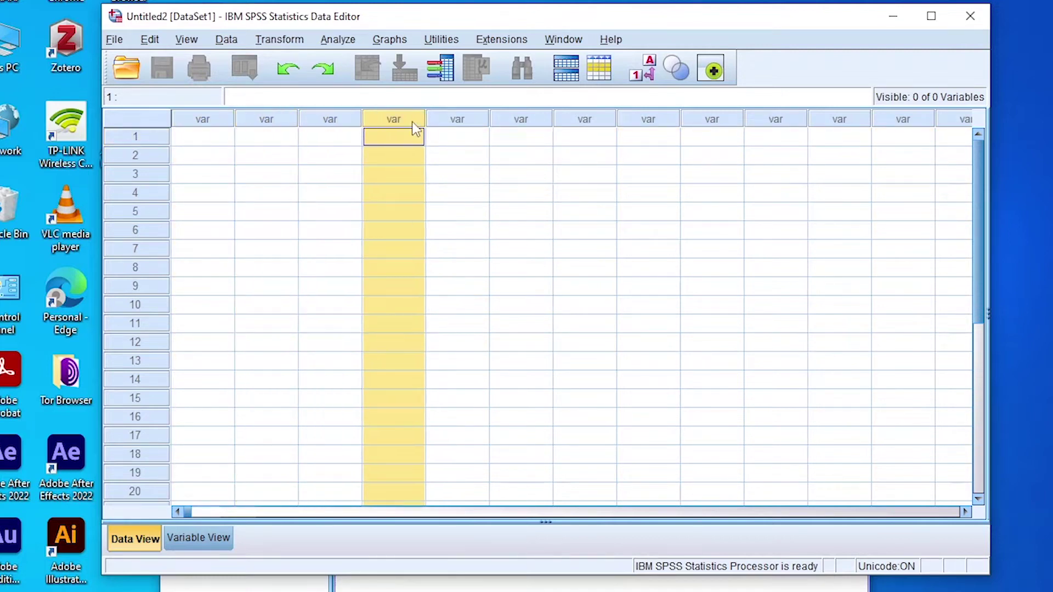
{"action": "left_click", "coordinate": [145, 144]}
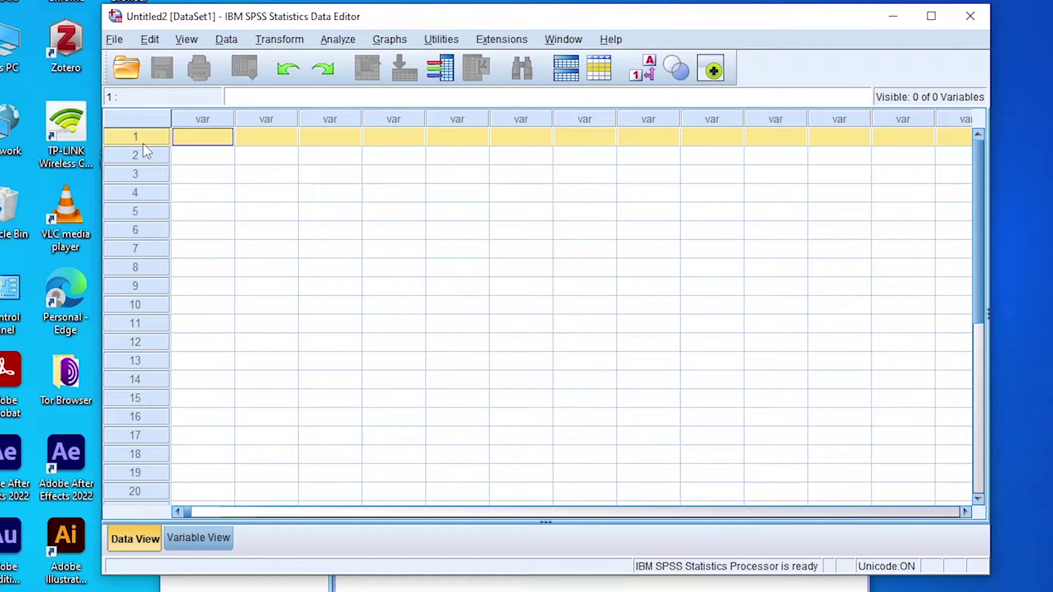
Enter four people's first names in rows 1 to 4 of the first column and check the entries.
{"action": "left_click", "coordinate": [191, 140]}
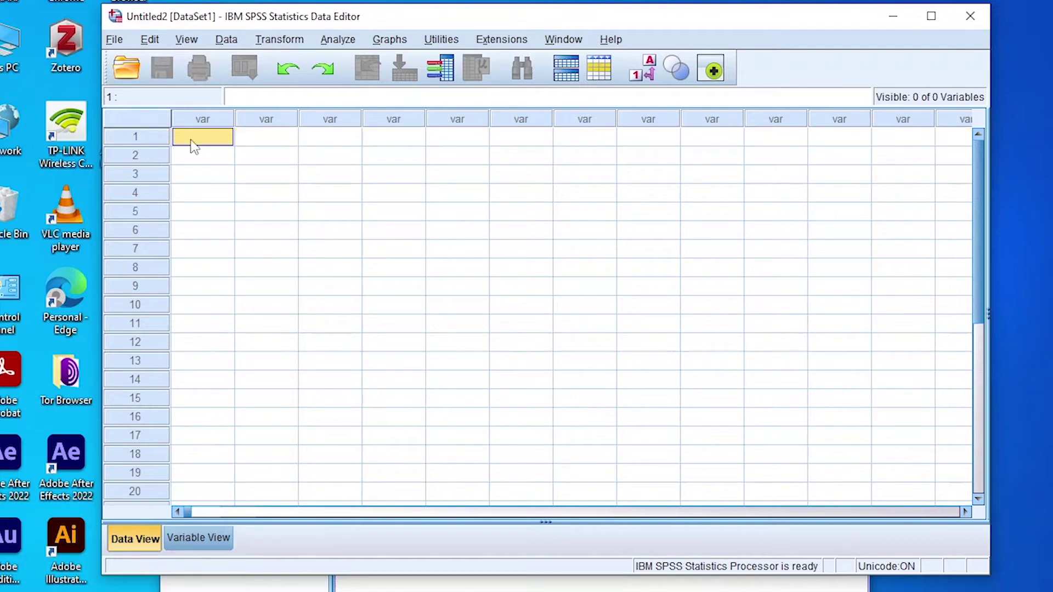
{"action": "type", "text": "Bernard"}
{"action": "key", "text": "Return"}
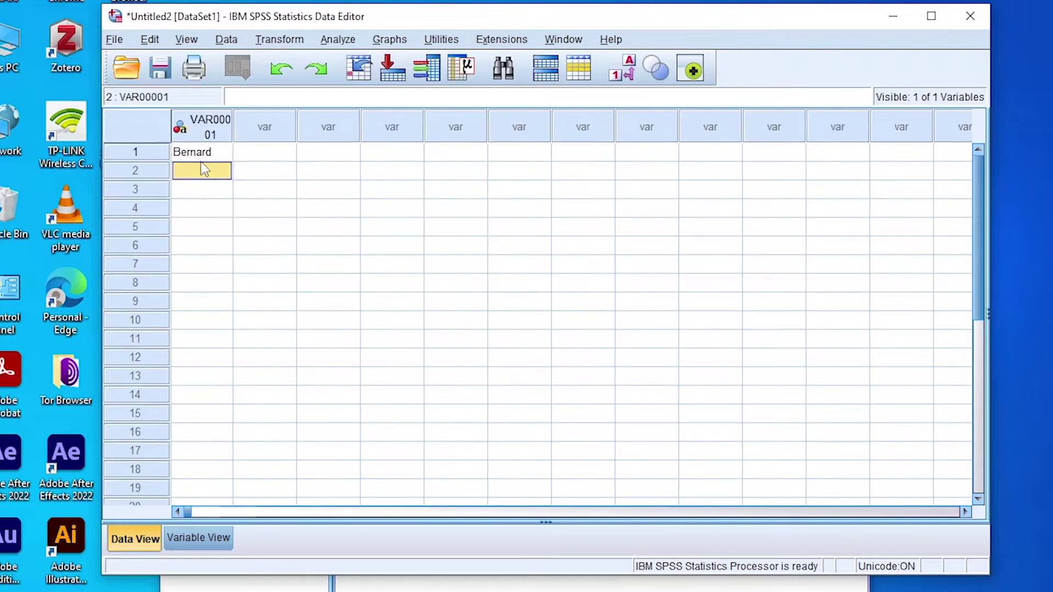
{"action": "type", "text": "Jan"}
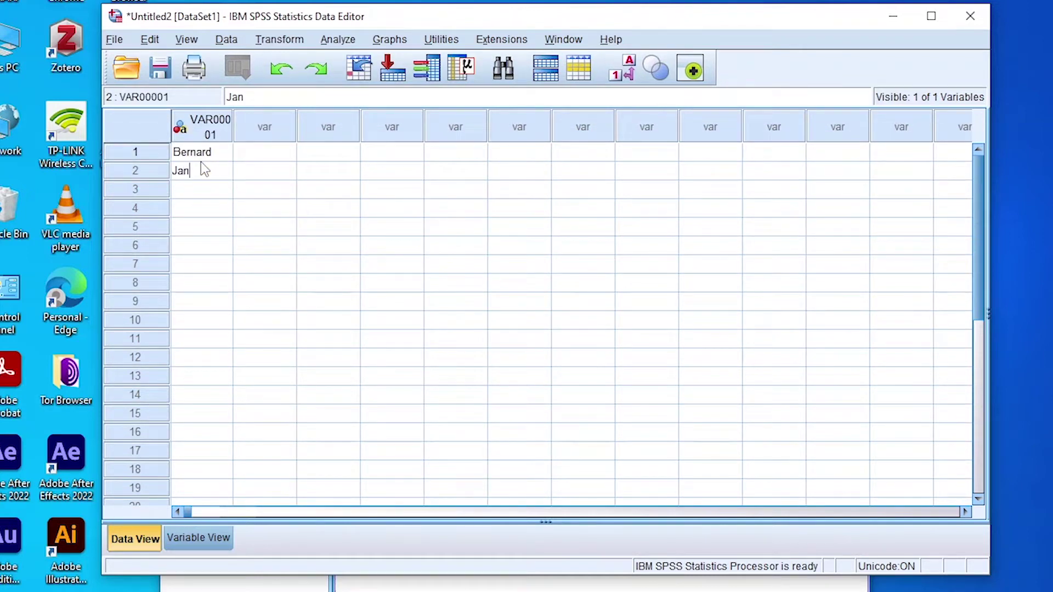
{"action": "type", "text": "e"}
{"action": "key", "text": "Return"}
{"action": "type", "text": "John"}
{"action": "key", "text": "Return"}
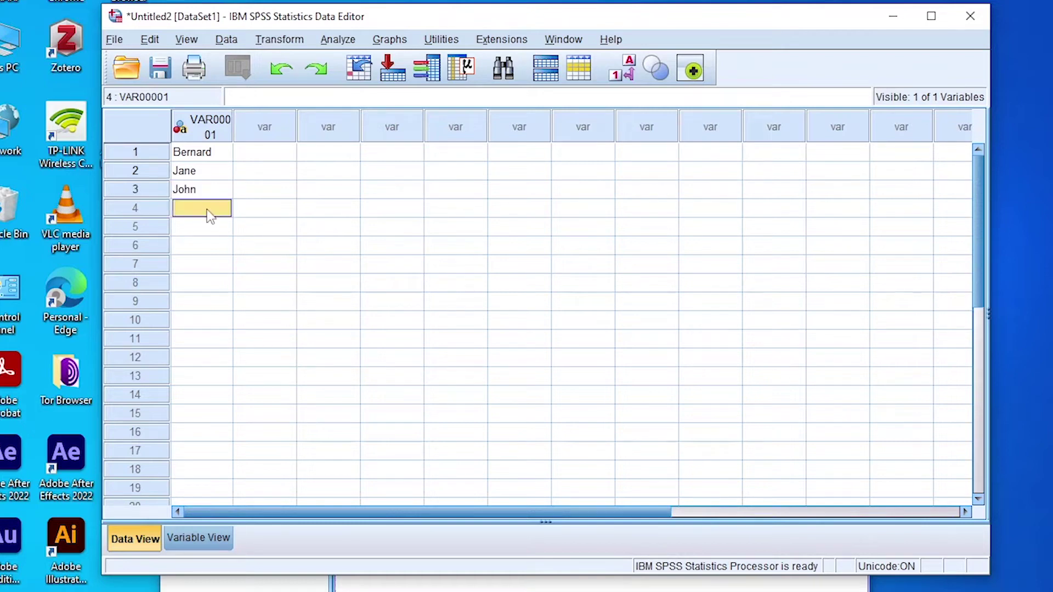
{"action": "type", "text": "Mercy"}
{"action": "left_click", "coordinate": [167, 156]}
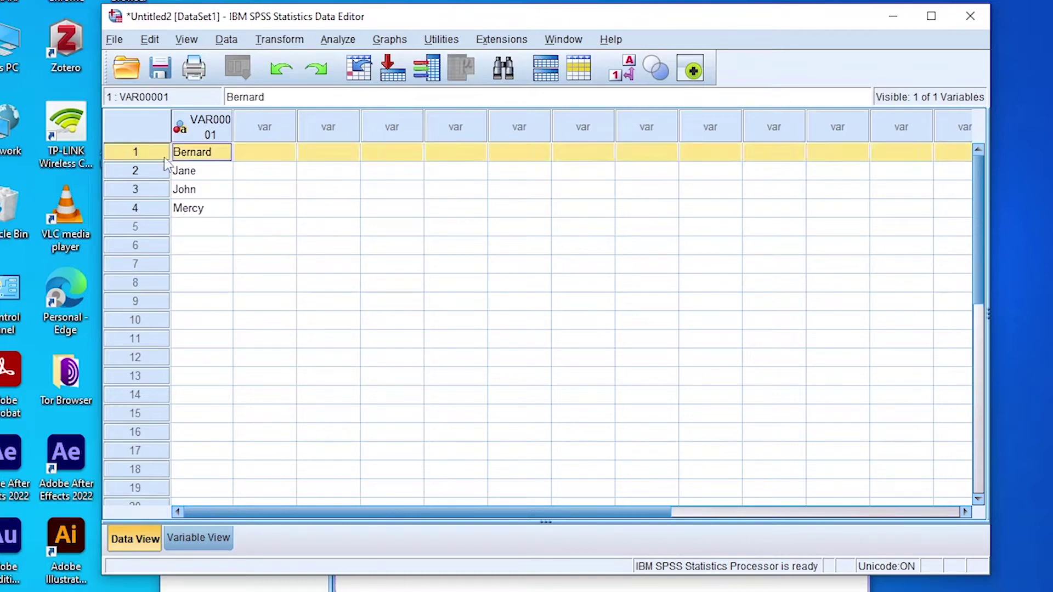
{"action": "left_click", "coordinate": [184, 172]}
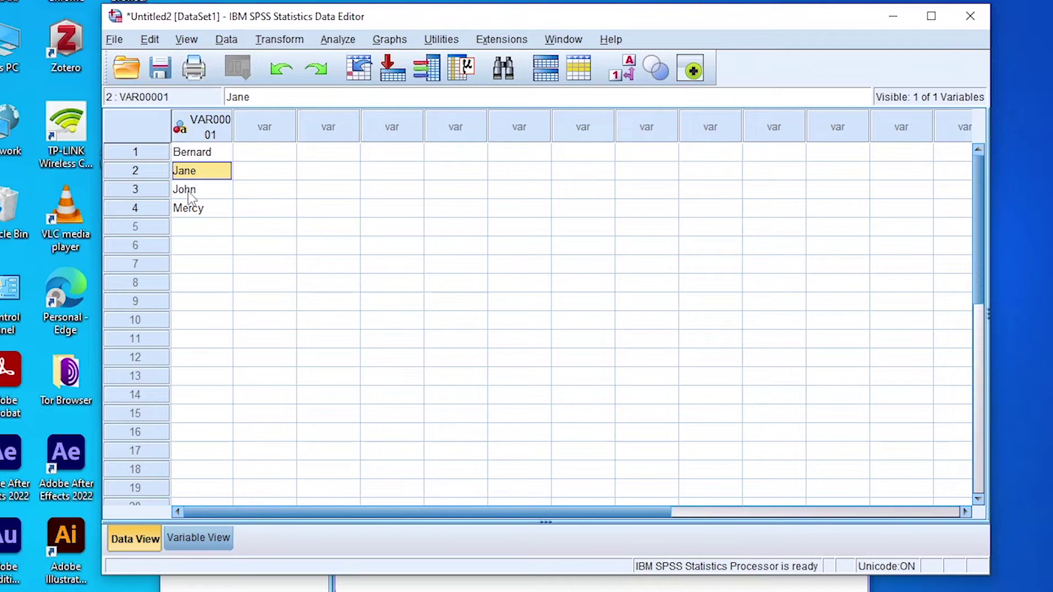
{"action": "left_click", "coordinate": [186, 192]}
{"action": "left_click", "coordinate": [190, 208]}
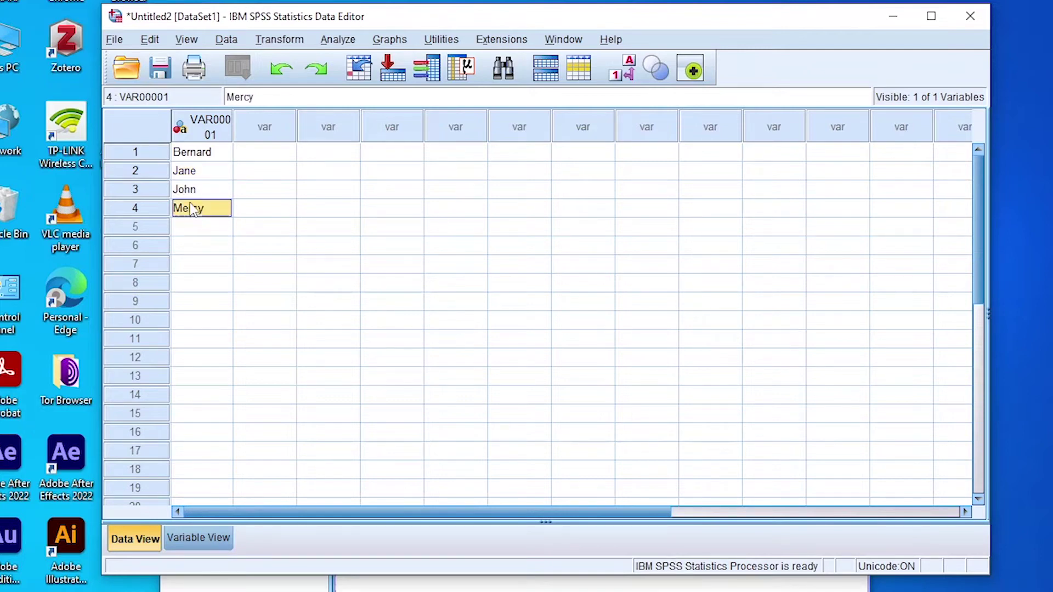
Enter the gender codes M, F, M, F in rows 1 to 4 of the second column.
{"action": "left_click", "coordinate": [258, 154]}
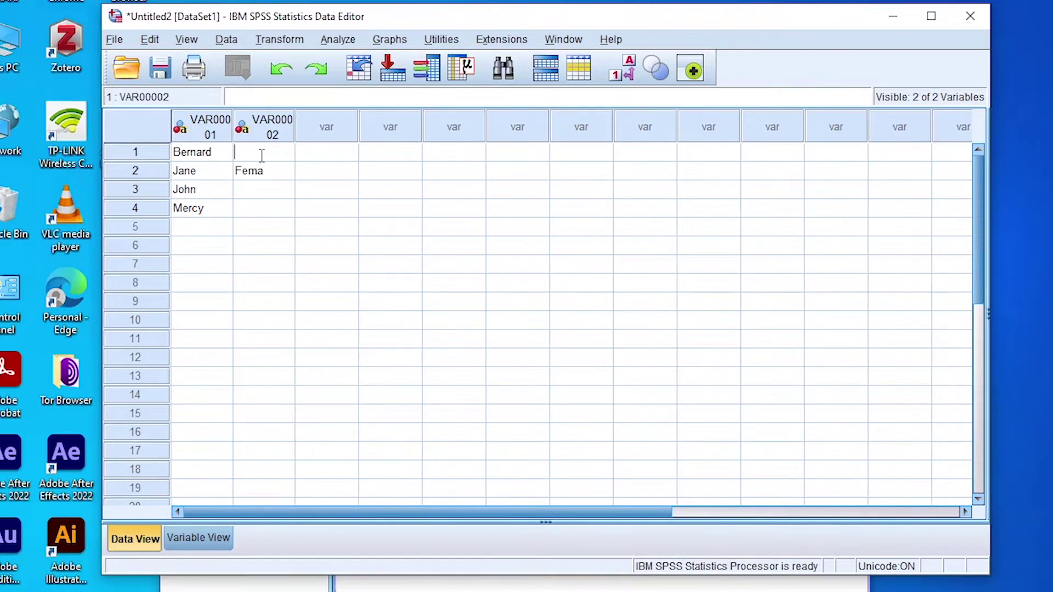
{"action": "type", "text": "M"}
{"action": "left_click", "coordinate": [267, 171]}
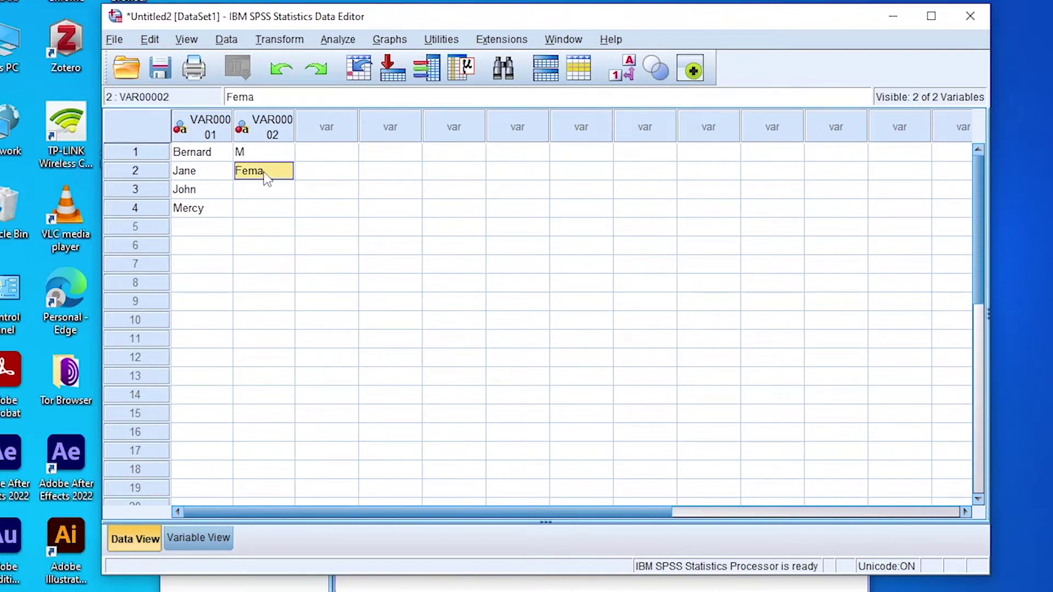
{"action": "key", "text": "BackSpace"}
{"action": "type", "text": "F"}
{"action": "left_click", "coordinate": [262, 192]}
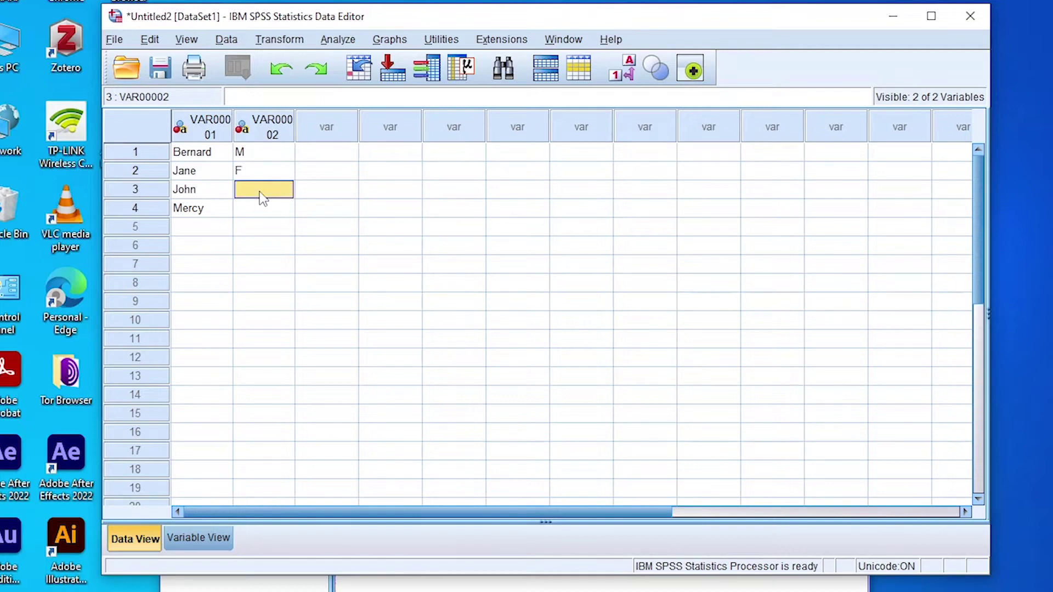
{"action": "type", "text": "m"}
{"action": "key", "text": "BackSpace"}
{"action": "type", "text": "M"}
{"action": "left_click", "coordinate": [260, 206]}
{"action": "left_click", "coordinate": [261, 205]}
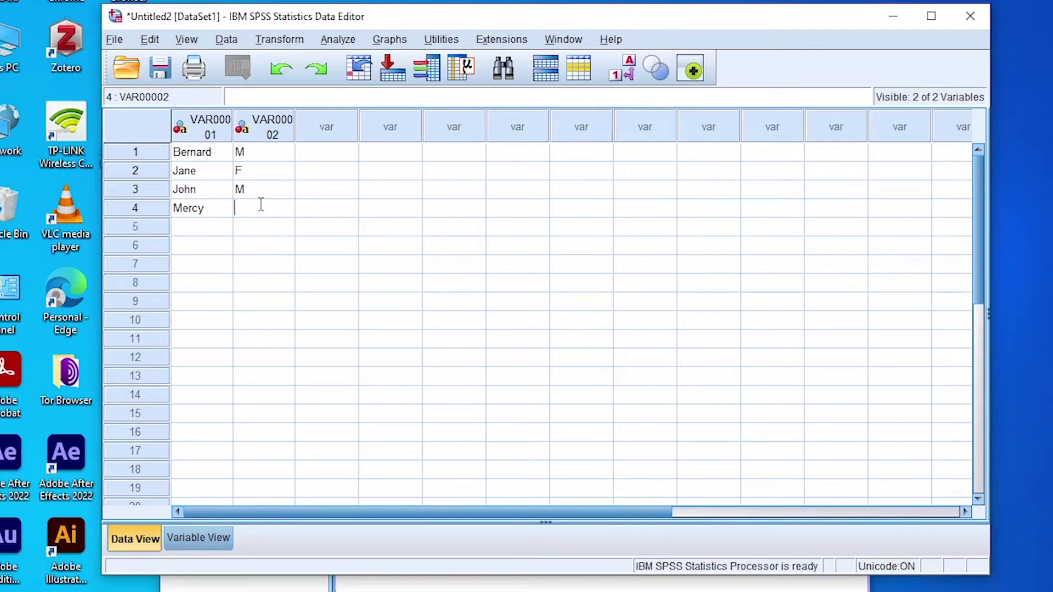
{"action": "type", "text": "F"}
{"action": "left_click", "coordinate": [203, 158]}
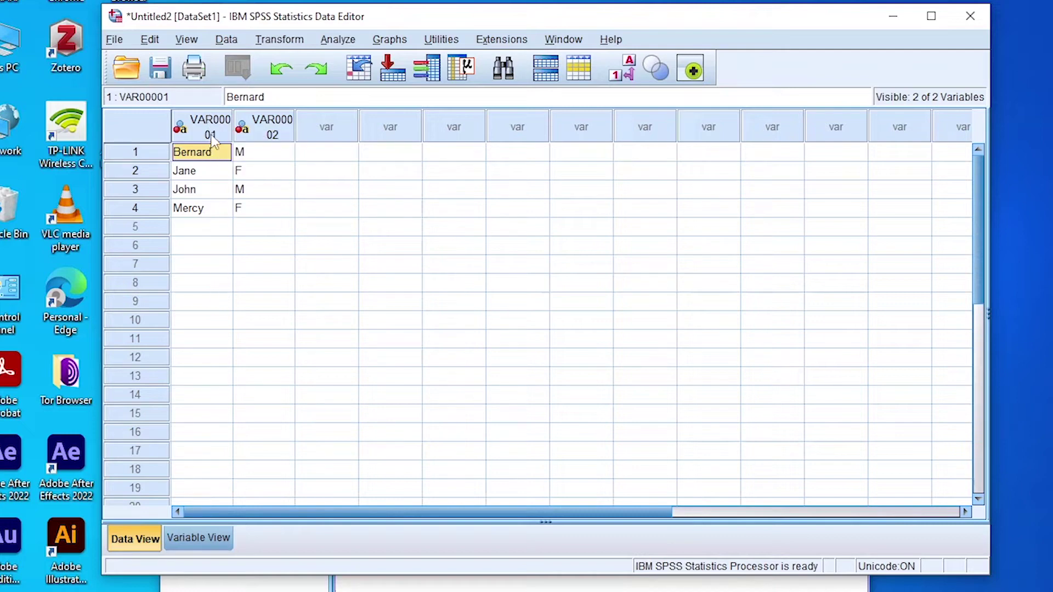
{"action": "mouse_move", "coordinate": [212, 134]}
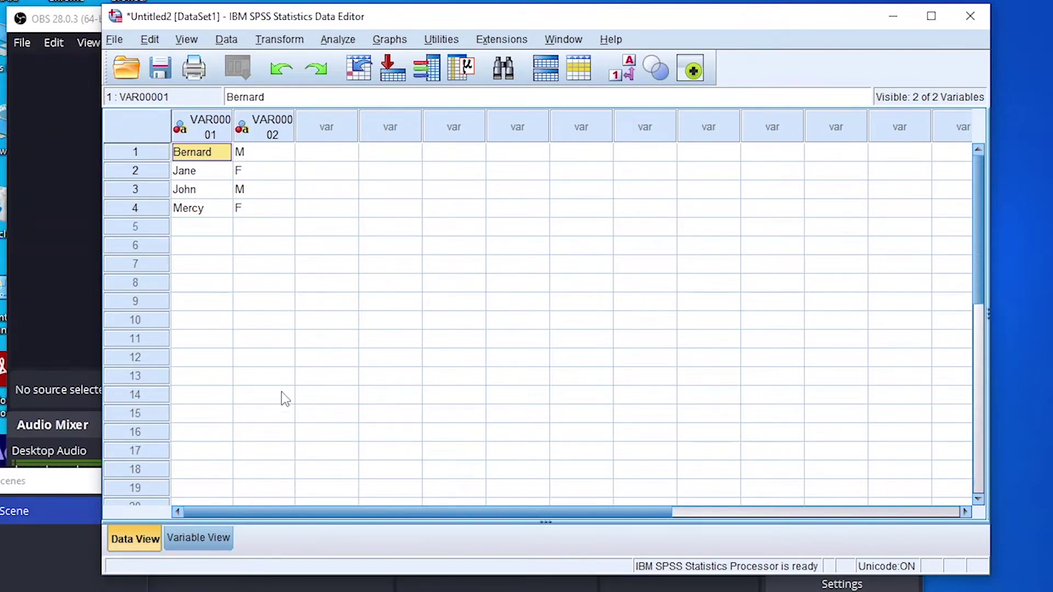
Examine the attribute columns of Variable View from Name through Role, and compare them with Data View.
{"action": "left_click", "coordinate": [215, 546]}
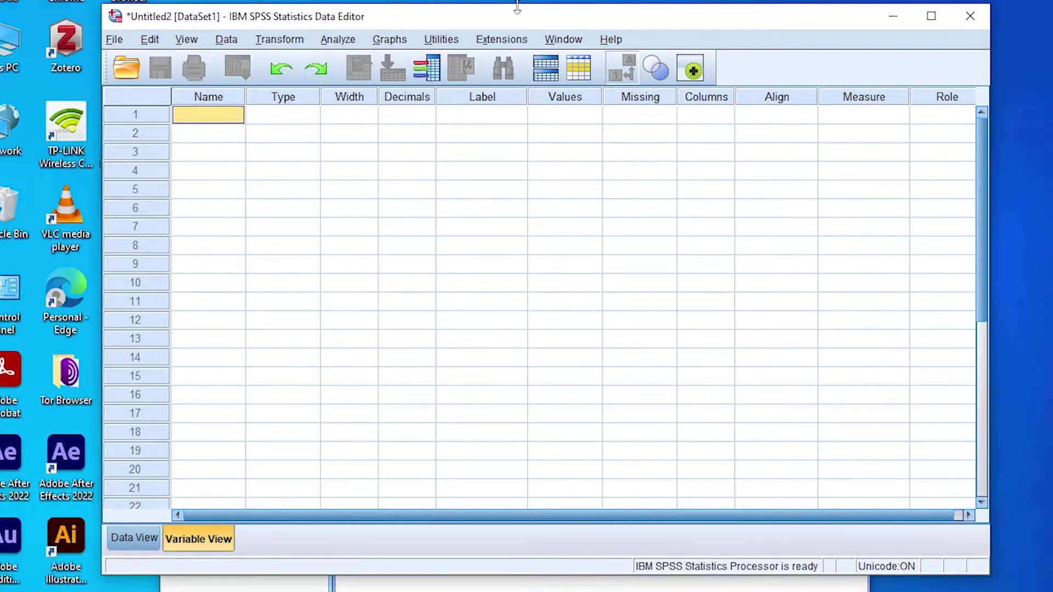
{"action": "left_click_drag", "start_coordinate": [517, 8], "coordinate": [485, 25]}
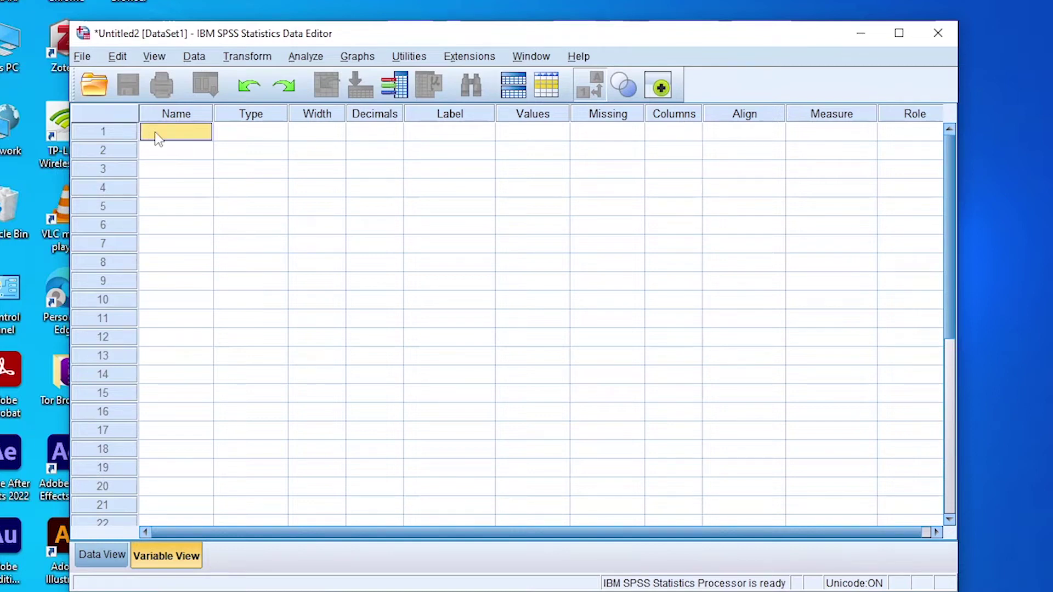
{"action": "left_click", "coordinate": [183, 118]}
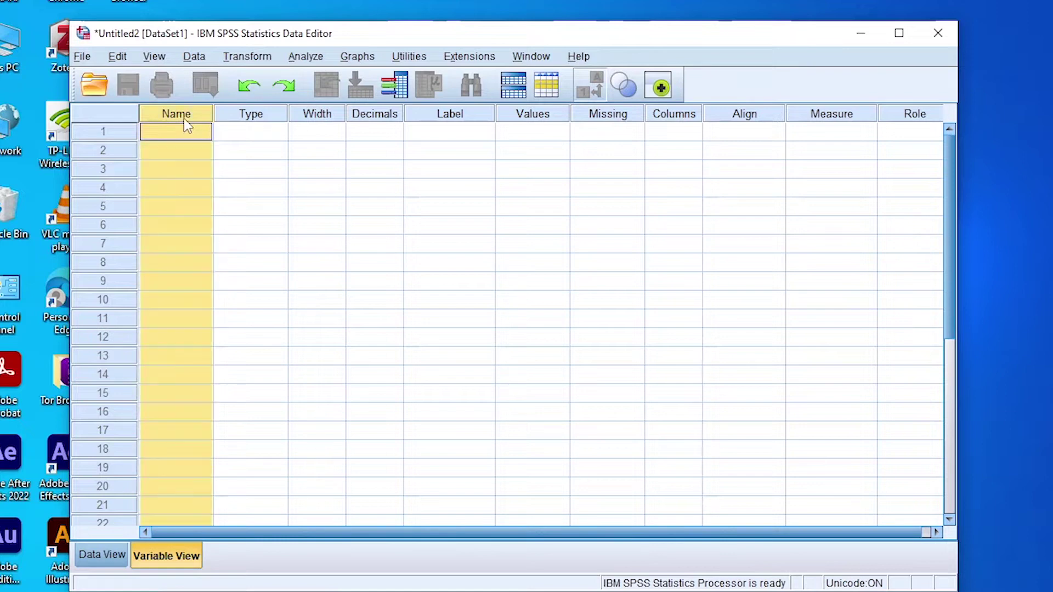
{"action": "left_click", "coordinate": [257, 118]}
{"action": "left_click", "coordinate": [315, 117]}
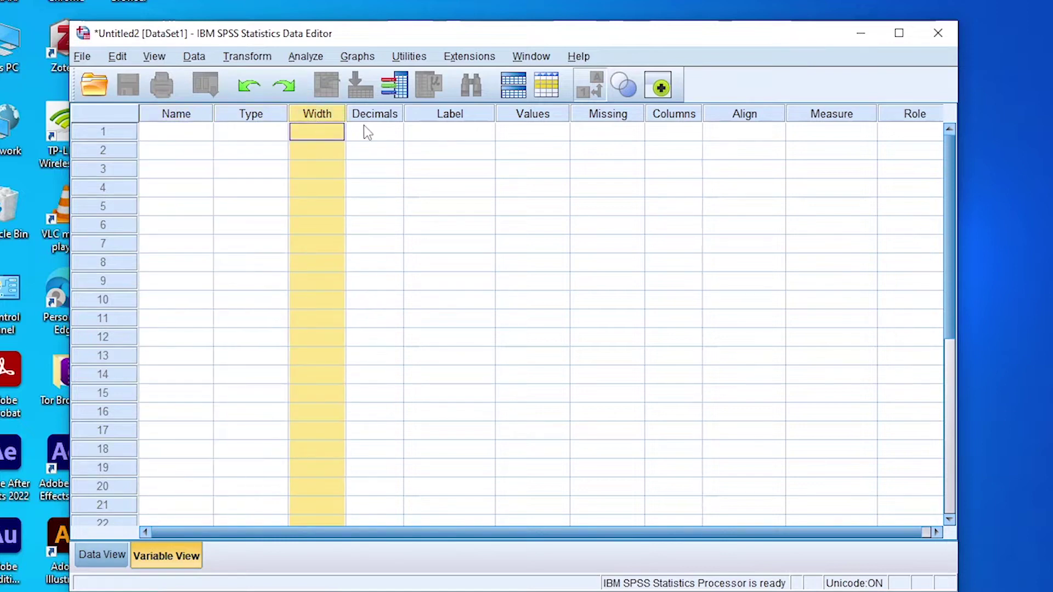
{"action": "left_click", "coordinate": [378, 117]}
{"action": "left_click", "coordinate": [449, 118]}
{"action": "left_click", "coordinate": [550, 116]}
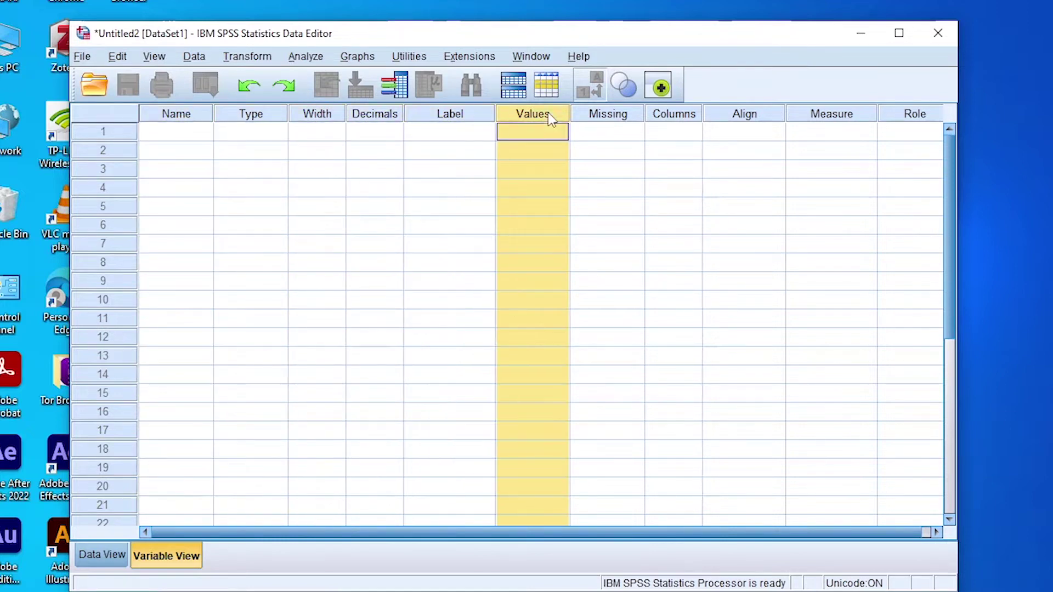
{"action": "left_click", "coordinate": [608, 120]}
{"action": "left_click", "coordinate": [662, 123]}
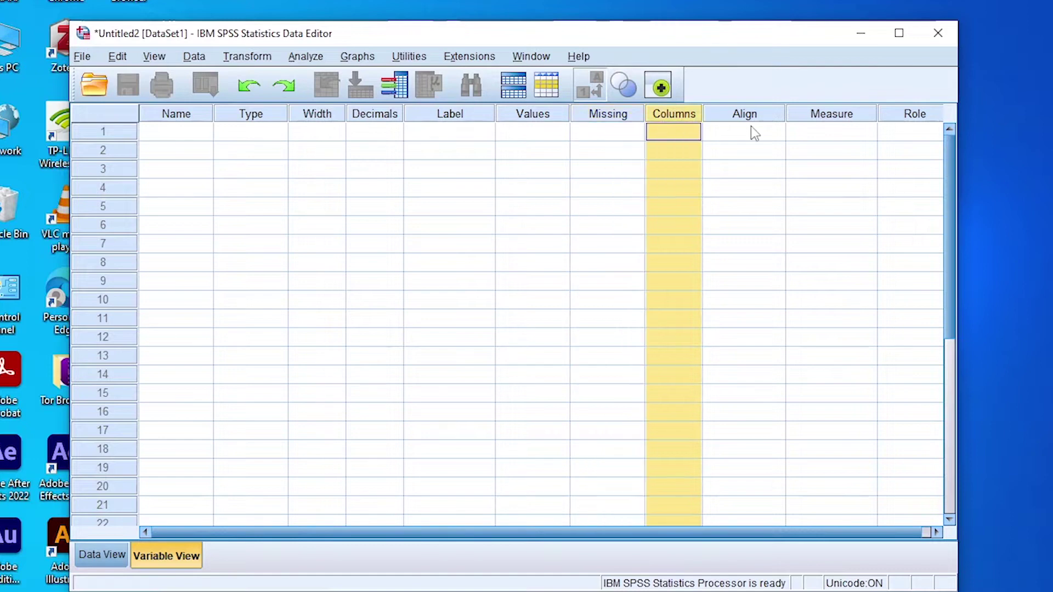
{"action": "left_click", "coordinate": [750, 123]}
{"action": "left_click", "coordinate": [817, 121]}
{"action": "left_click", "coordinate": [925, 126]}
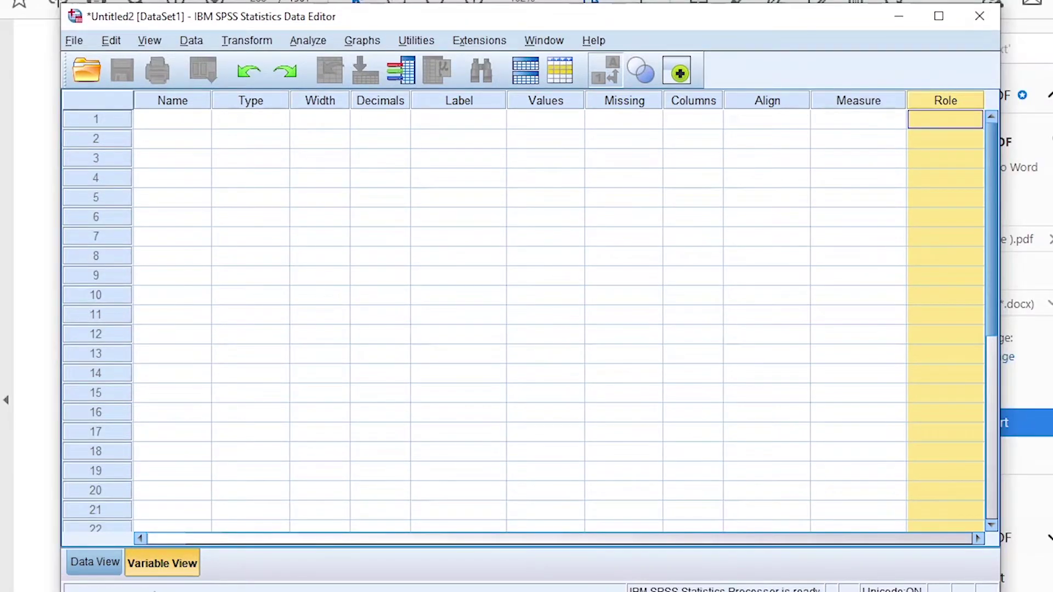
{"action": "left_click", "coordinate": [98, 561]}
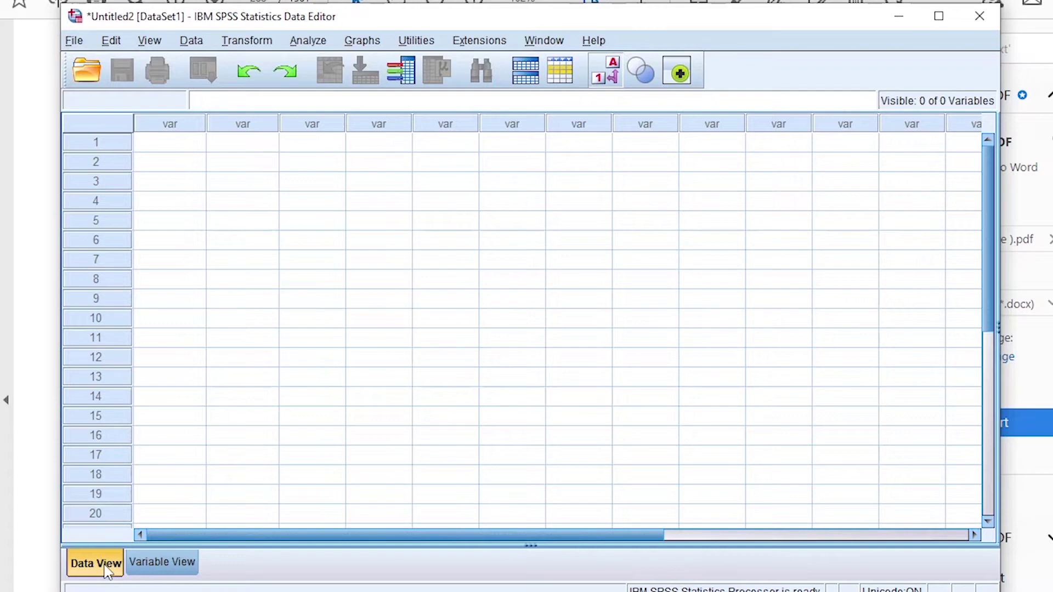
Name the first variable Gender in Variable View and review its variable type options, keeping Numeric.
{"action": "left_click", "coordinate": [164, 564]}
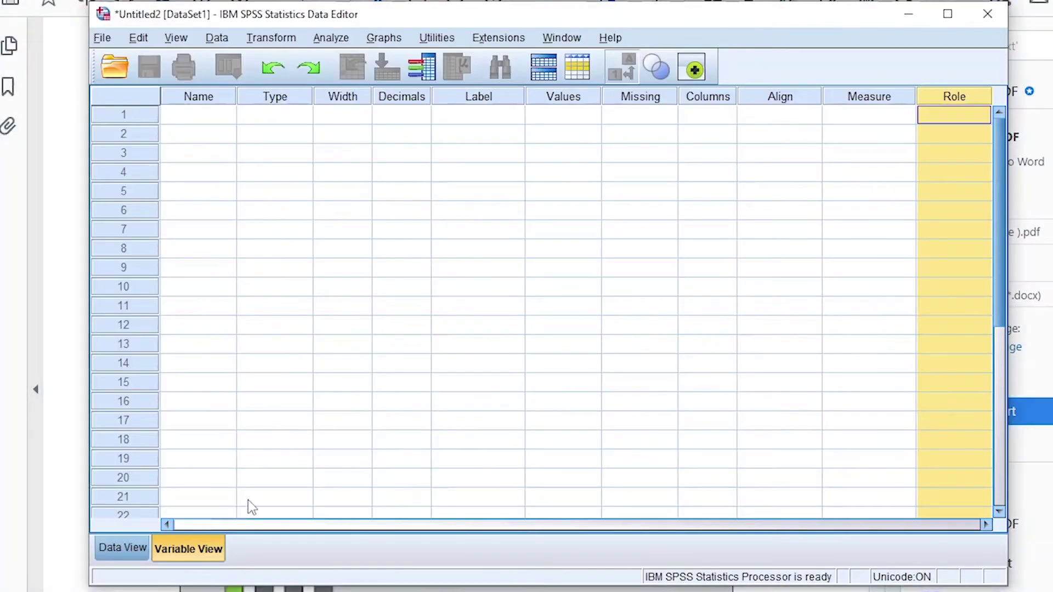
{"action": "left_click", "coordinate": [285, 125]}
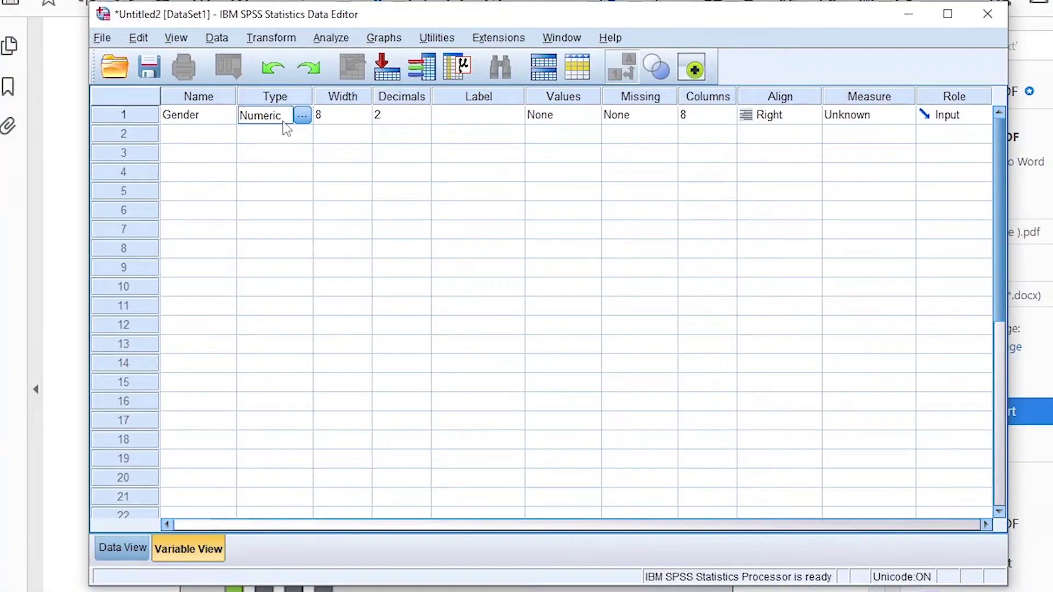
{"action": "left_click", "coordinate": [302, 115]}
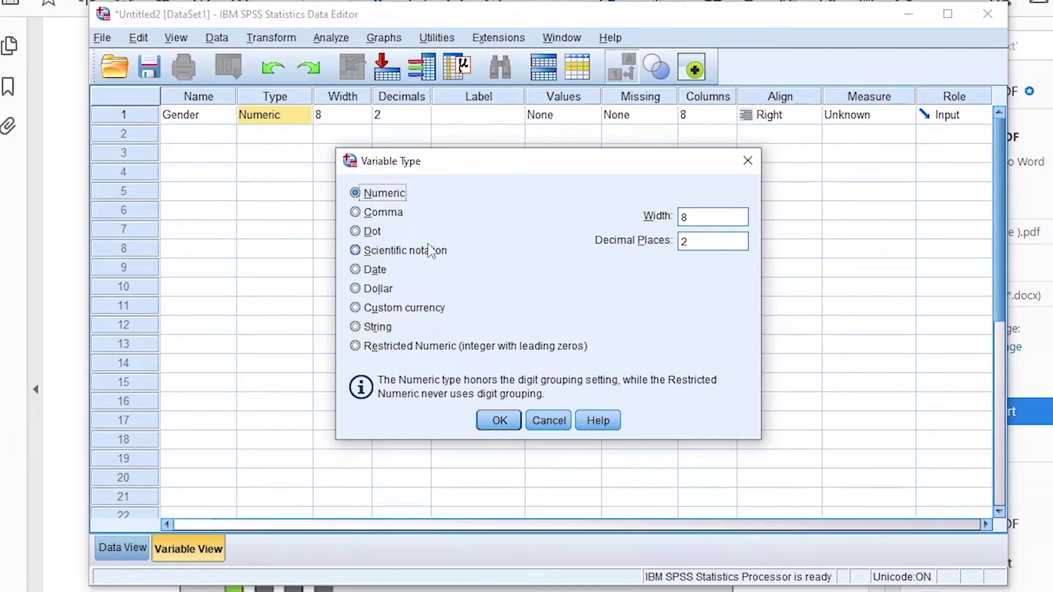
{"action": "left_click", "coordinate": [748, 160]}
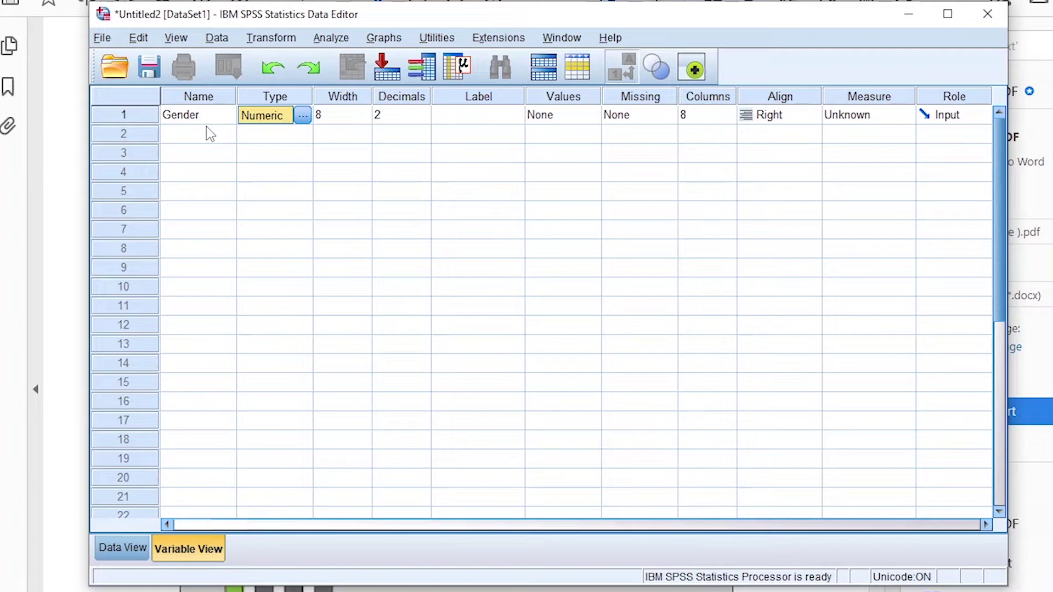
Check the Gender variable's width and set its decimals to 0.
{"action": "left_click", "coordinate": [318, 114]}
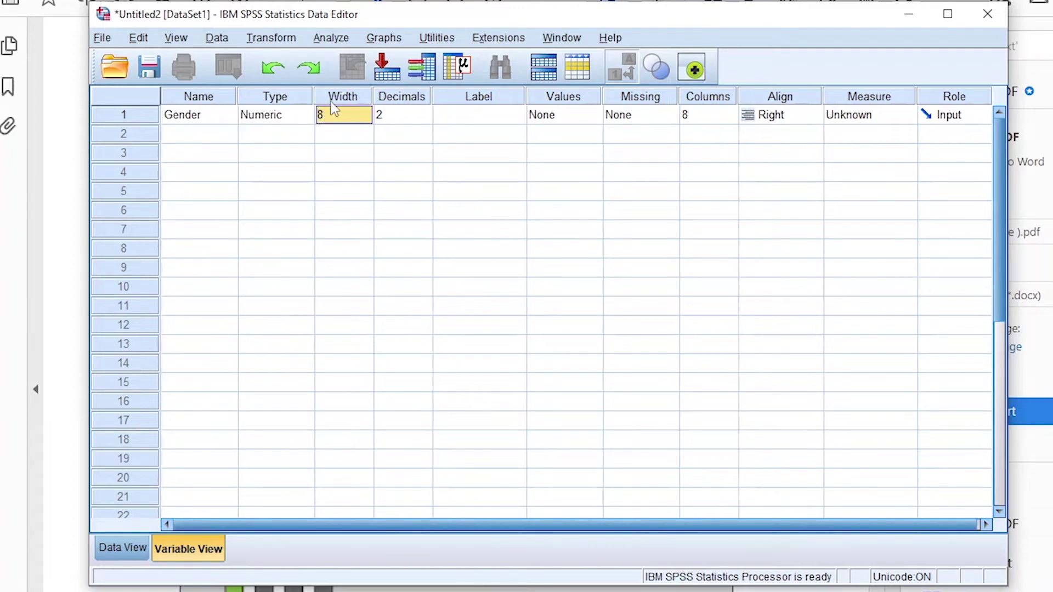
{"action": "left_click", "coordinate": [332, 102]}
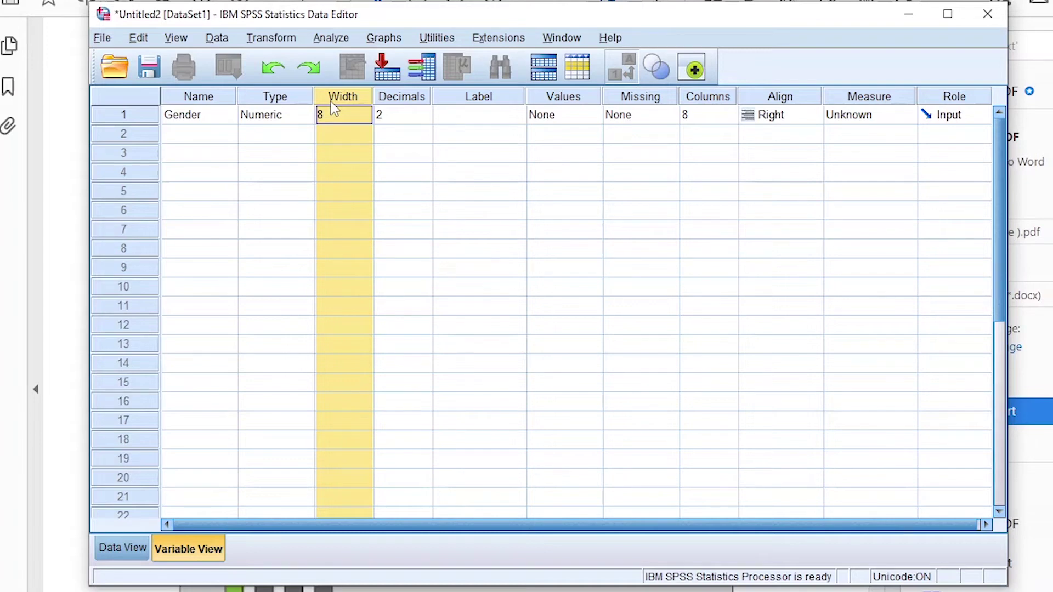
{"action": "left_click", "coordinate": [413, 100]}
{"action": "left_click", "coordinate": [402, 114]}
{"action": "key", "text": "BackSpace"}
{"action": "type", "text": "0"}
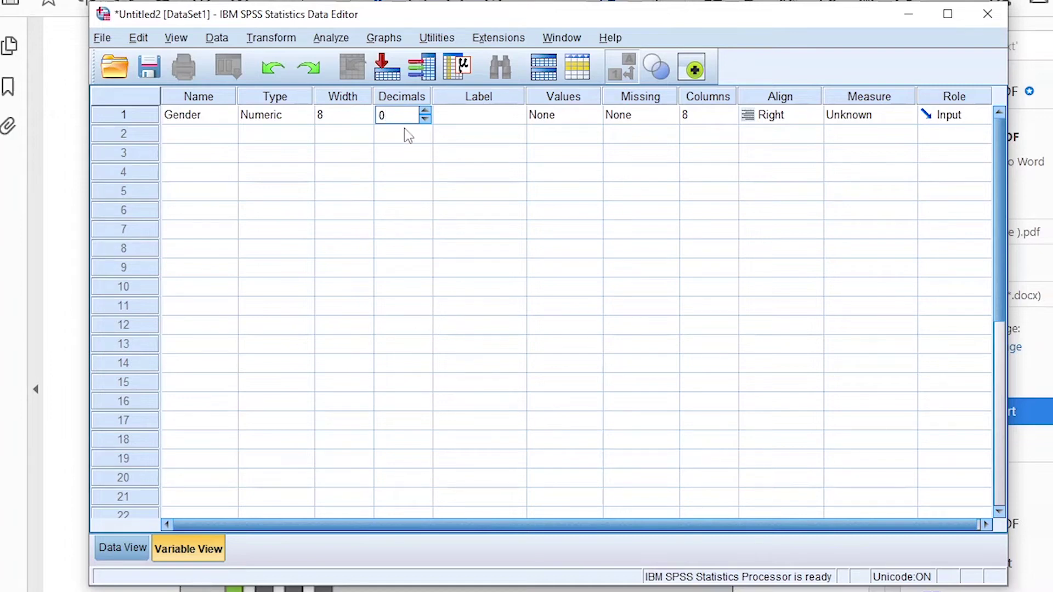
Label the Gender variable "Male or Female Students".
{"action": "left_click", "coordinate": [462, 112]}
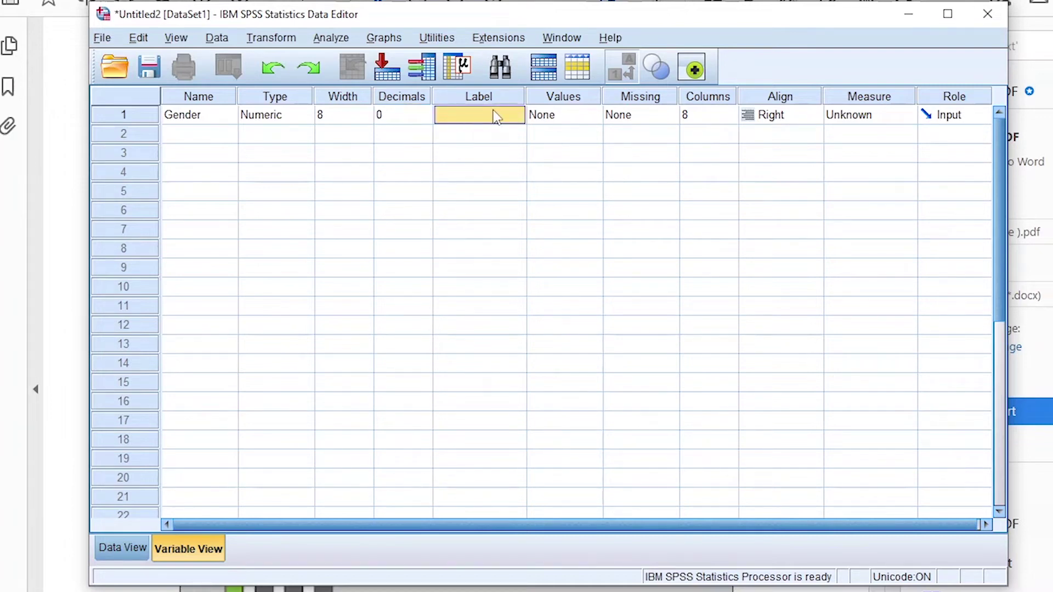
{"action": "type", "text": "Male or Female"}
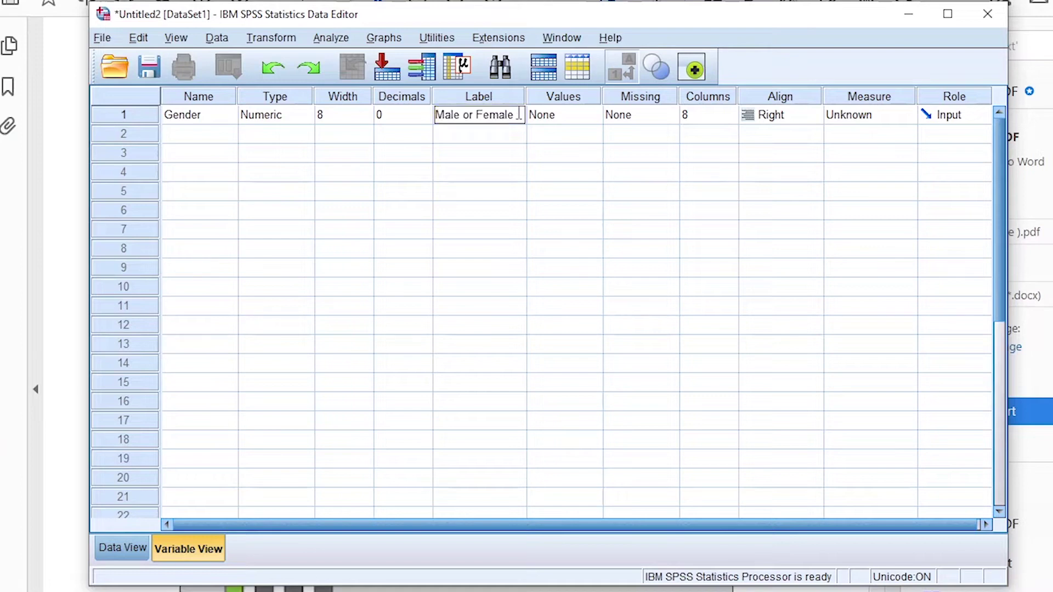
{"action": "type", "text": " Students"}
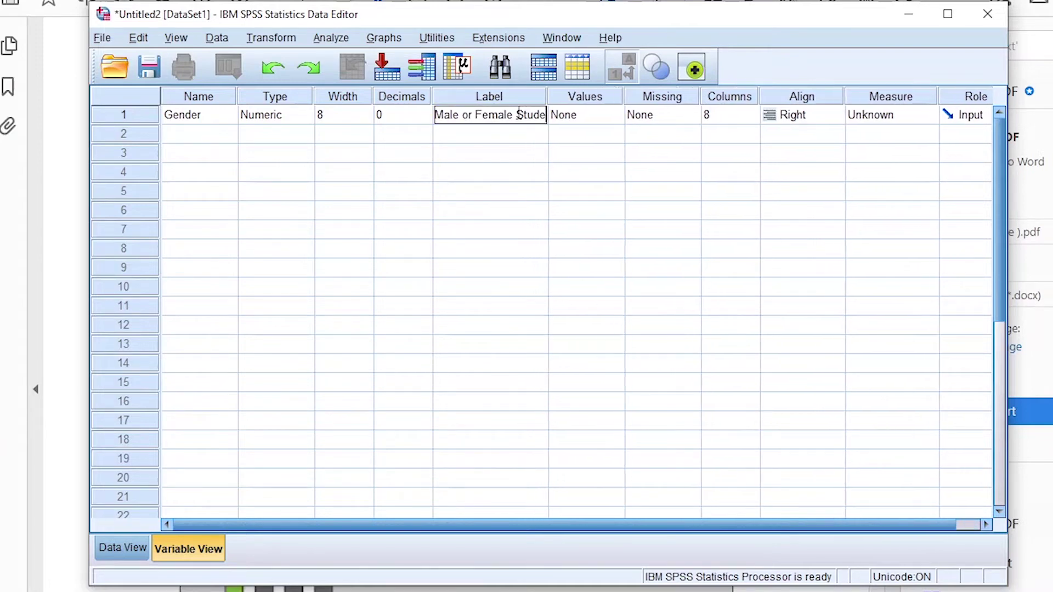
{"action": "left_click", "coordinate": [501, 96]}
{"action": "left_click", "coordinate": [502, 118]}
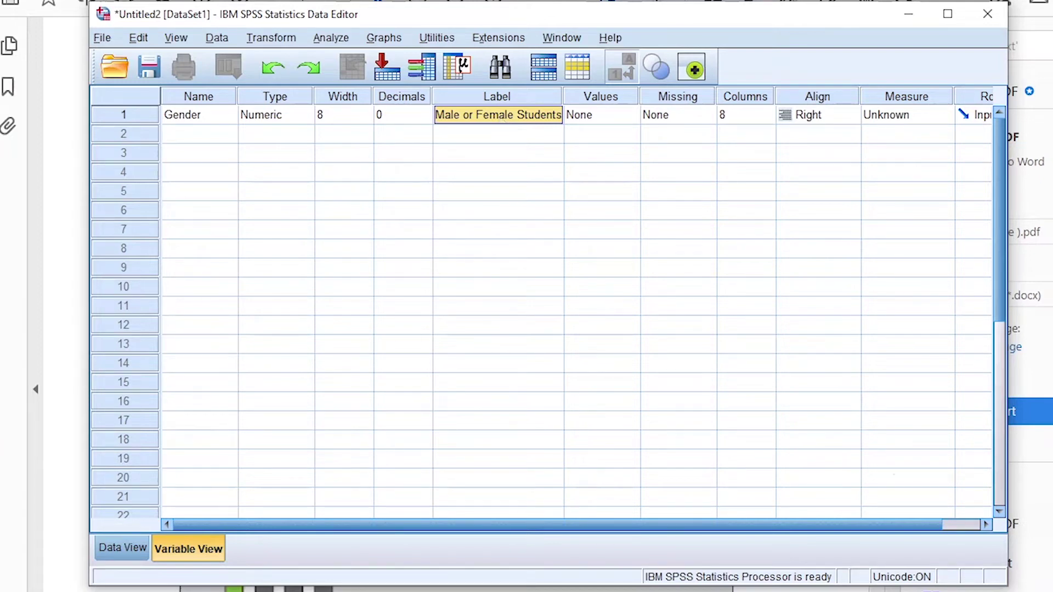
Define the Gender variable's value labels as 1 = Male and 2 = Female.
{"action": "key", "text": "Right"}
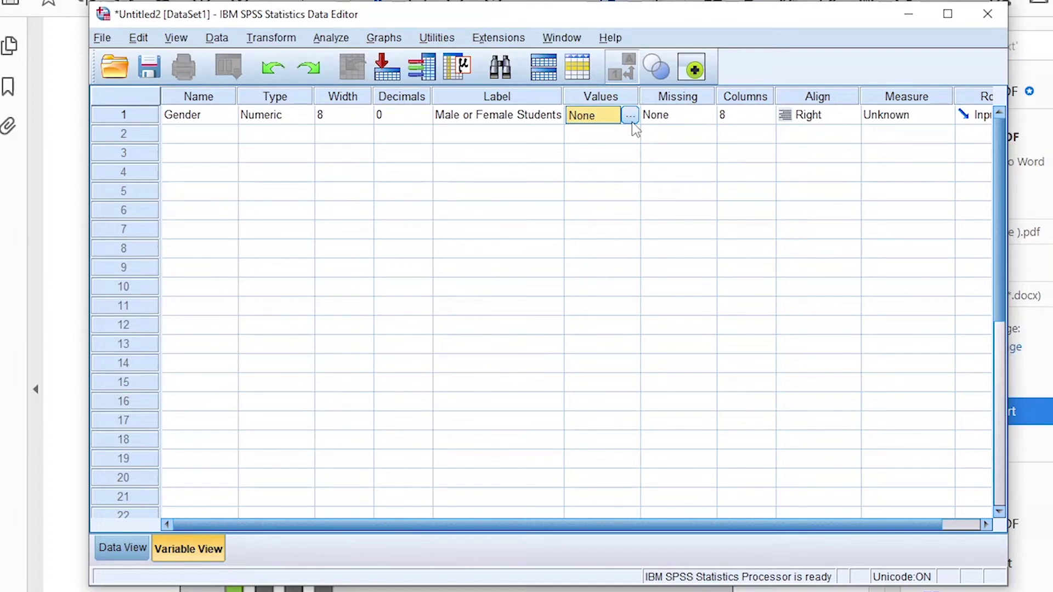
{"action": "left_click", "coordinate": [270, 117]}
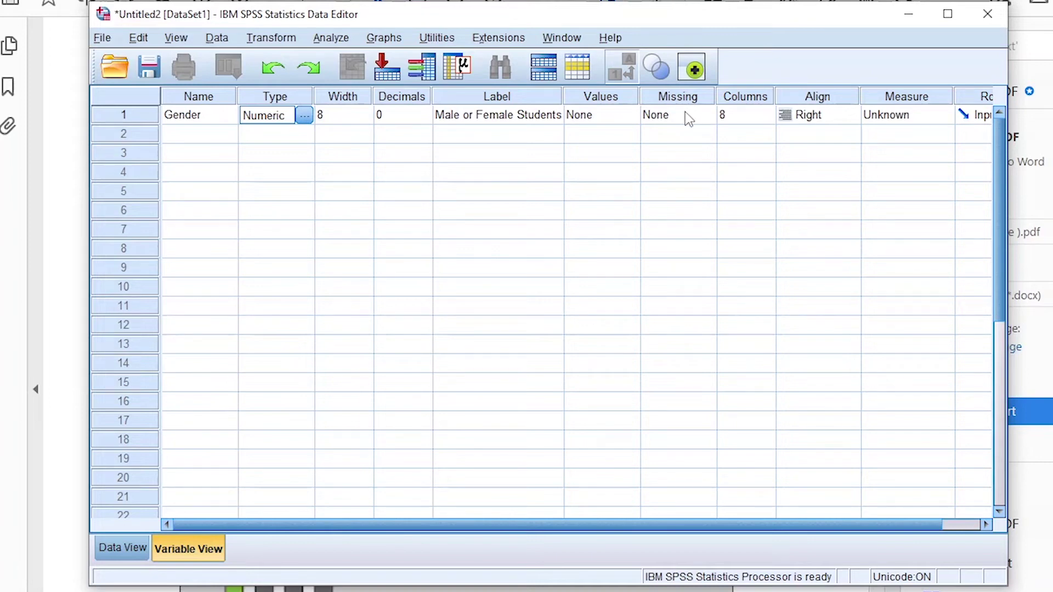
{"action": "left_click", "coordinate": [617, 118]}
{"action": "left_click", "coordinate": [630, 115]}
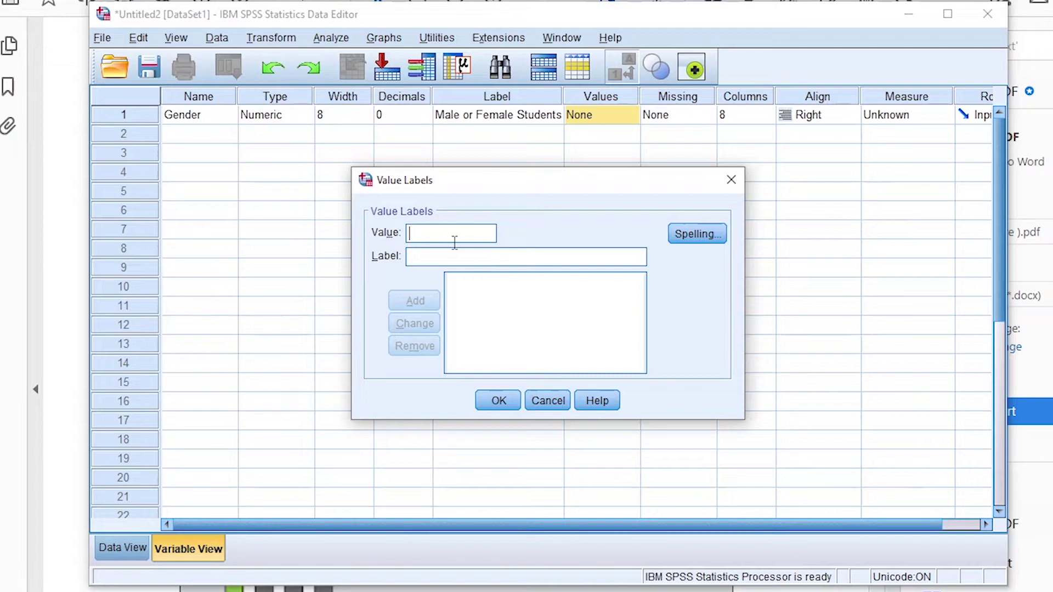
{"action": "type", "text": "1"}
{"action": "left_click", "coordinate": [449, 255]}
{"action": "type", "text": "Male"}
{"action": "left_click", "coordinate": [422, 301]}
{"action": "type", "text": "2"}
{"action": "left_click", "coordinate": [422, 257]}
{"action": "type", "text": "Female"}
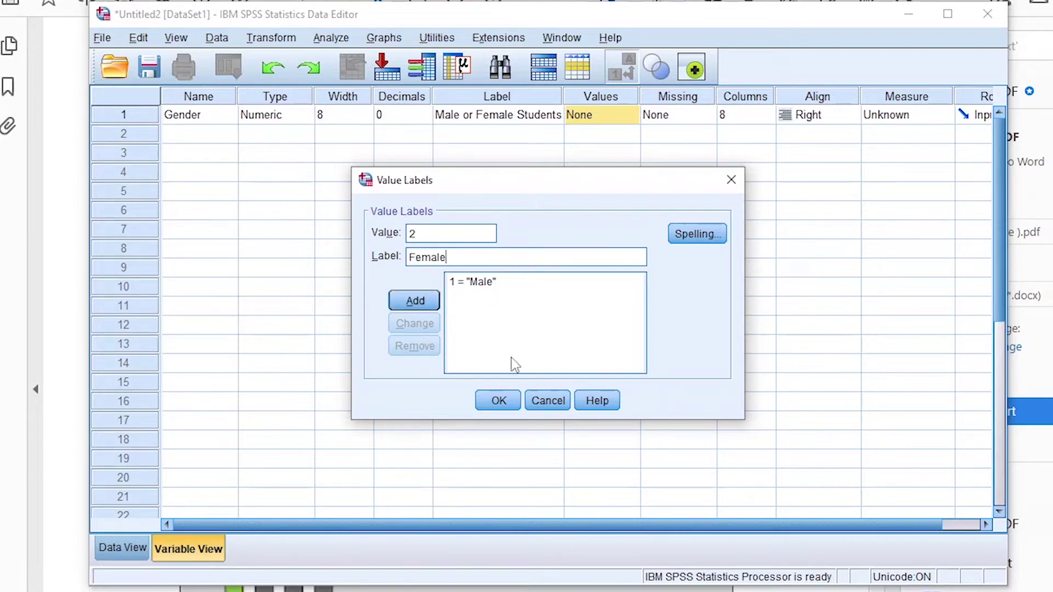
{"action": "left_click", "coordinate": [422, 301]}
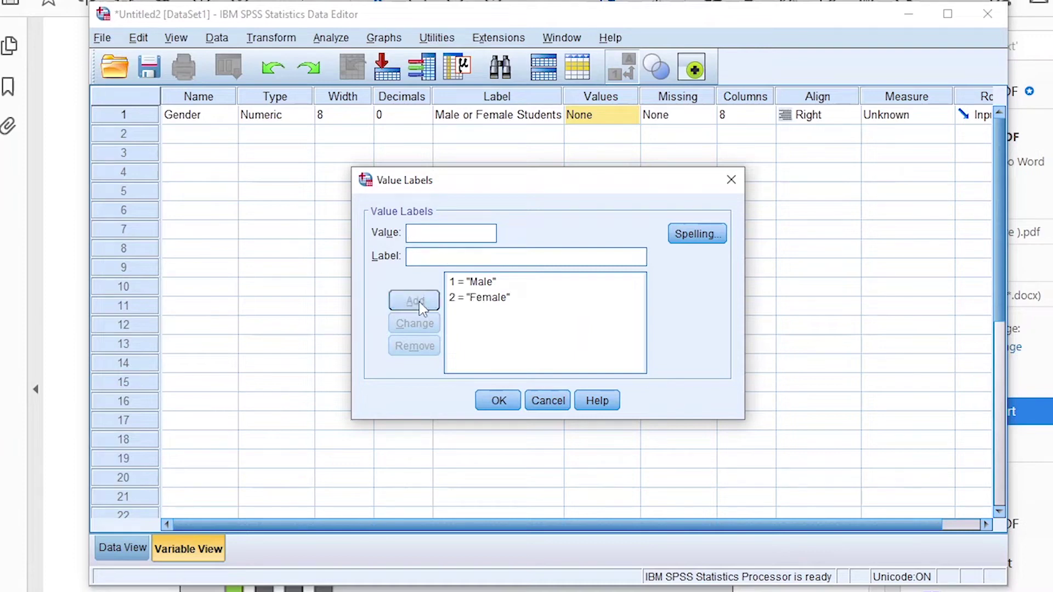
{"action": "left_click", "coordinate": [496, 397]}
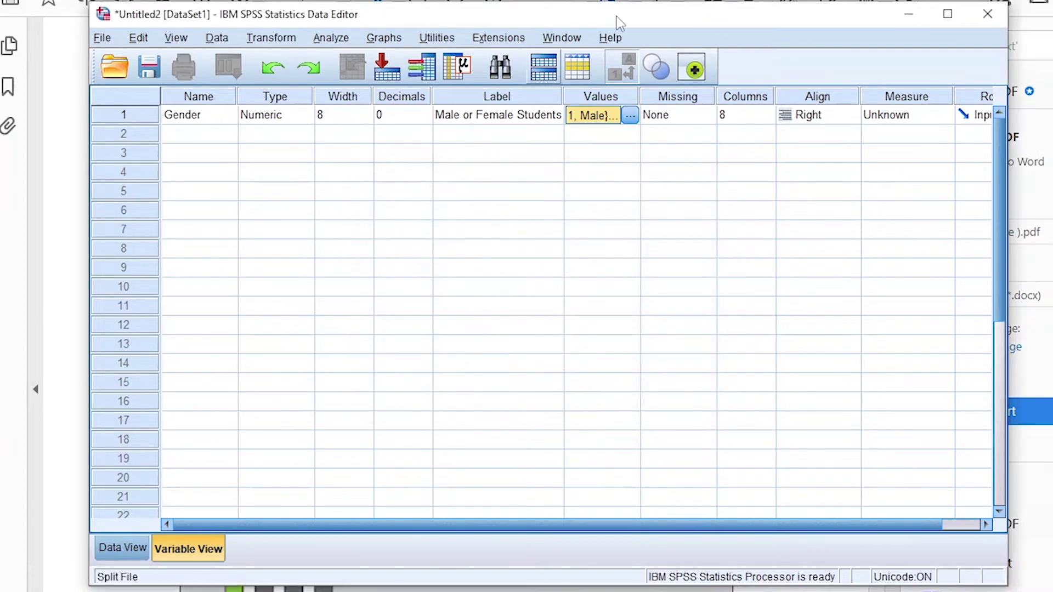
Review Gender's missing values, column width and alignment settings, and set its measurement level to Nominal.
{"action": "left_click", "coordinate": [675, 116]}
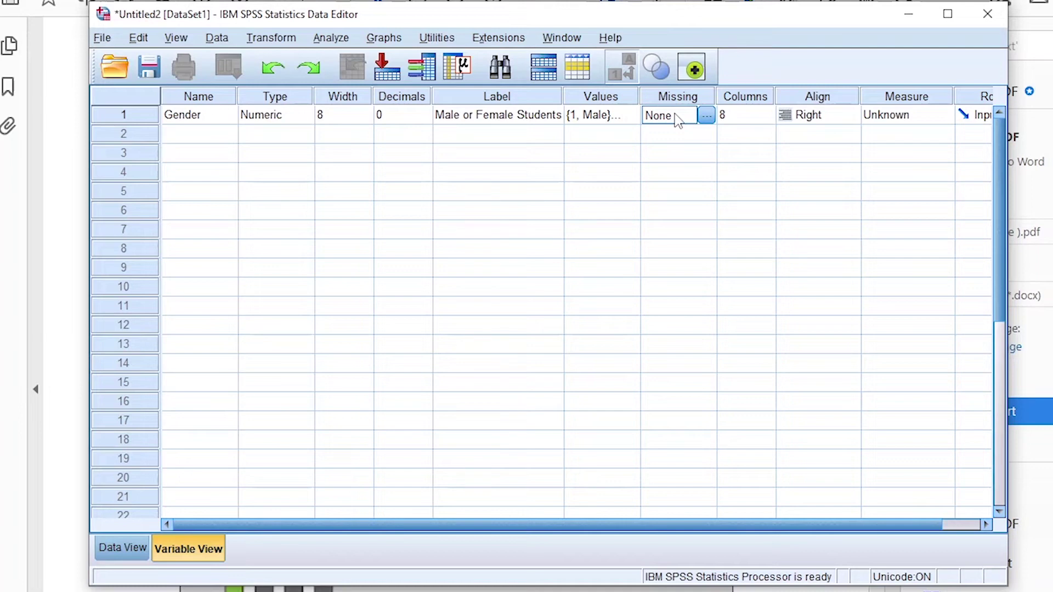
{"action": "left_click", "coordinate": [737, 119]}
{"action": "left_click", "coordinate": [740, 99]}
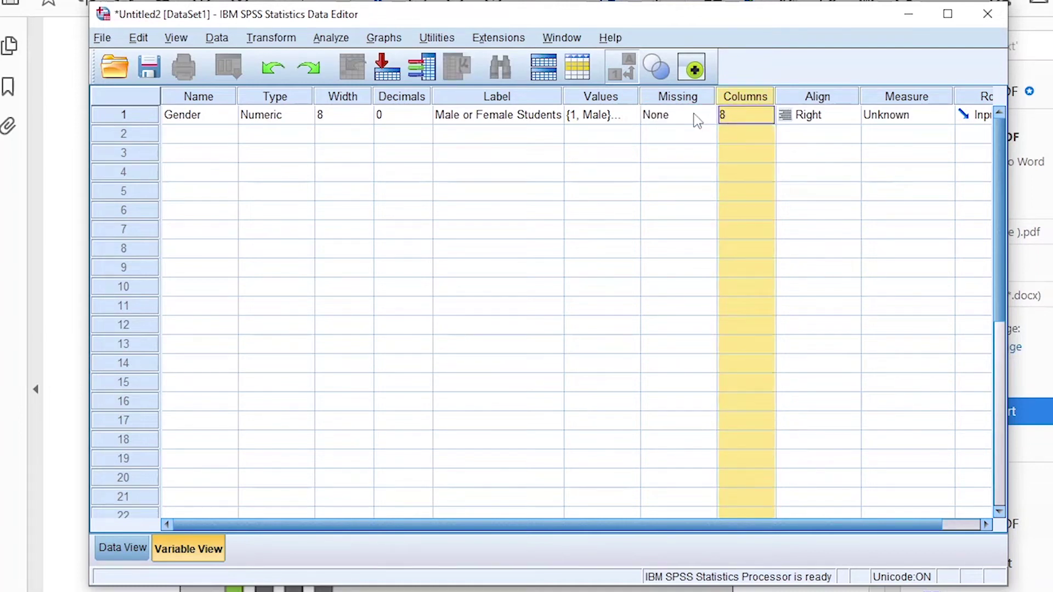
{"action": "left_click", "coordinate": [819, 98]}
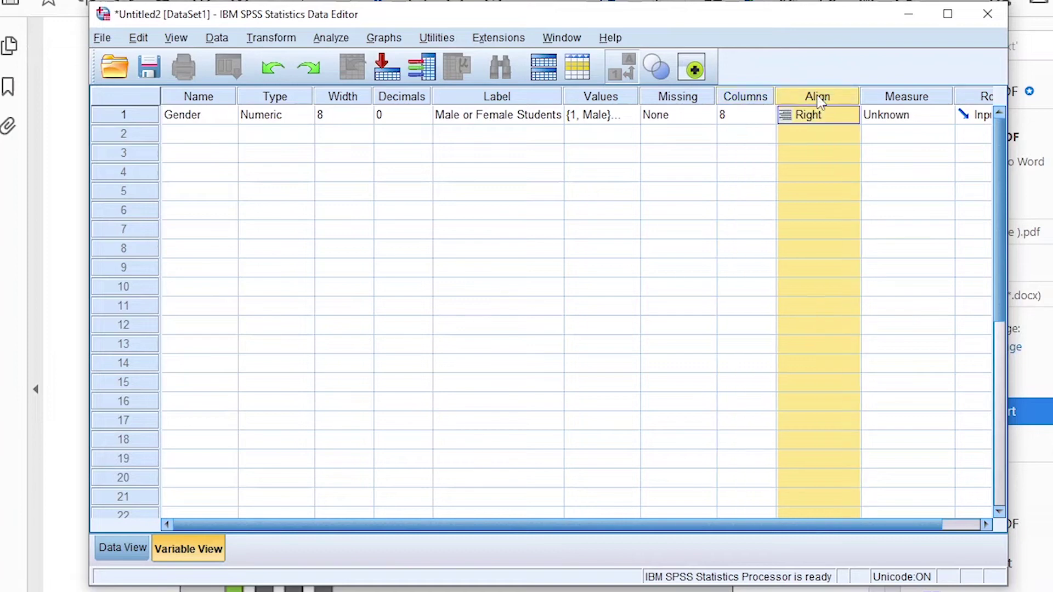
{"action": "left_click", "coordinate": [895, 118]}
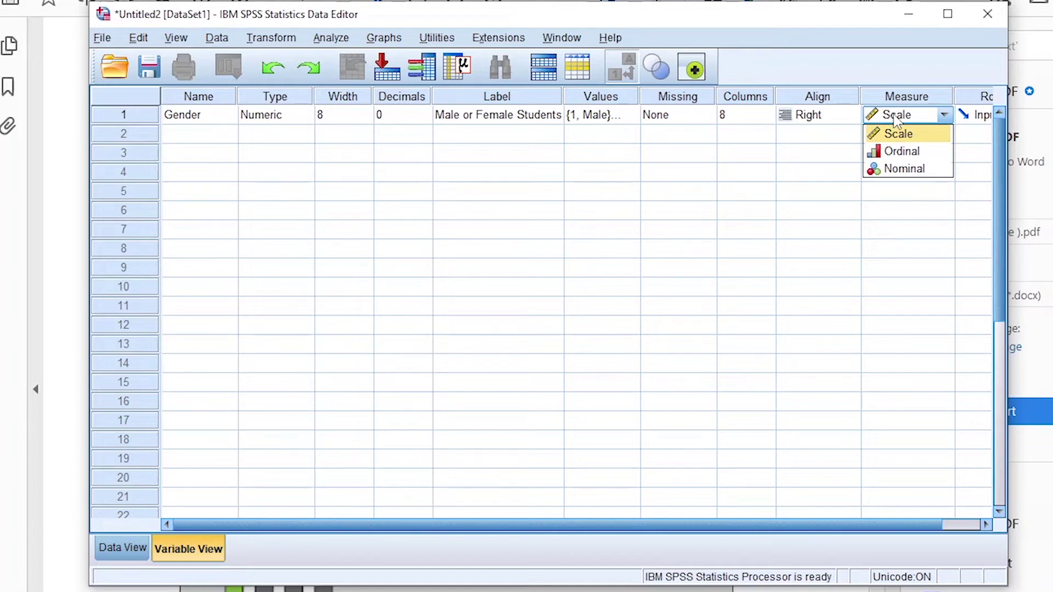
{"action": "left_click", "coordinate": [905, 170]}
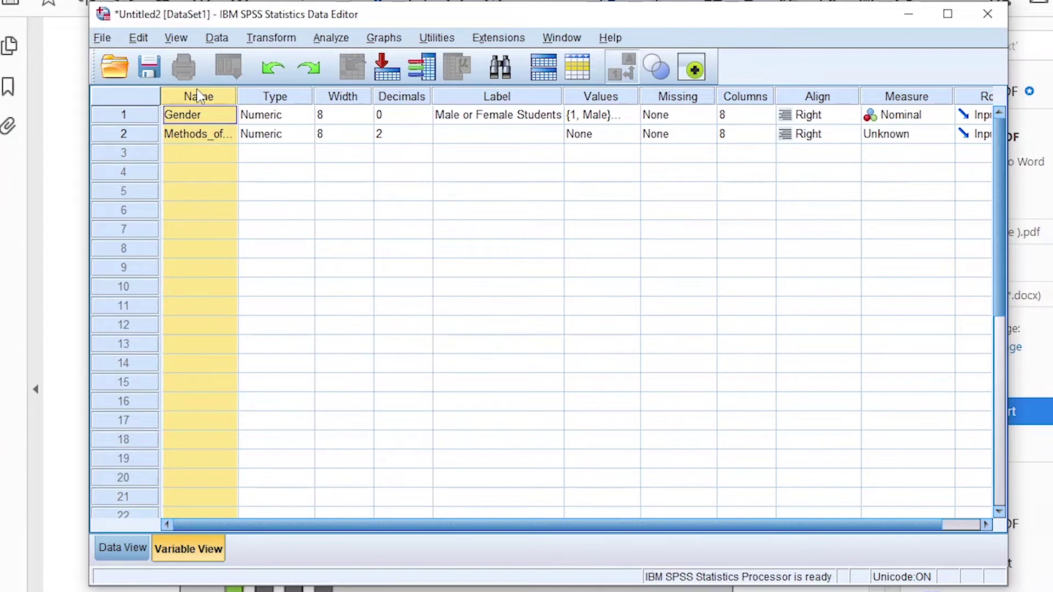
Widen the Name column and replace the second variable with one named Electric_shock.
{"action": "left_click", "coordinate": [201, 137]}
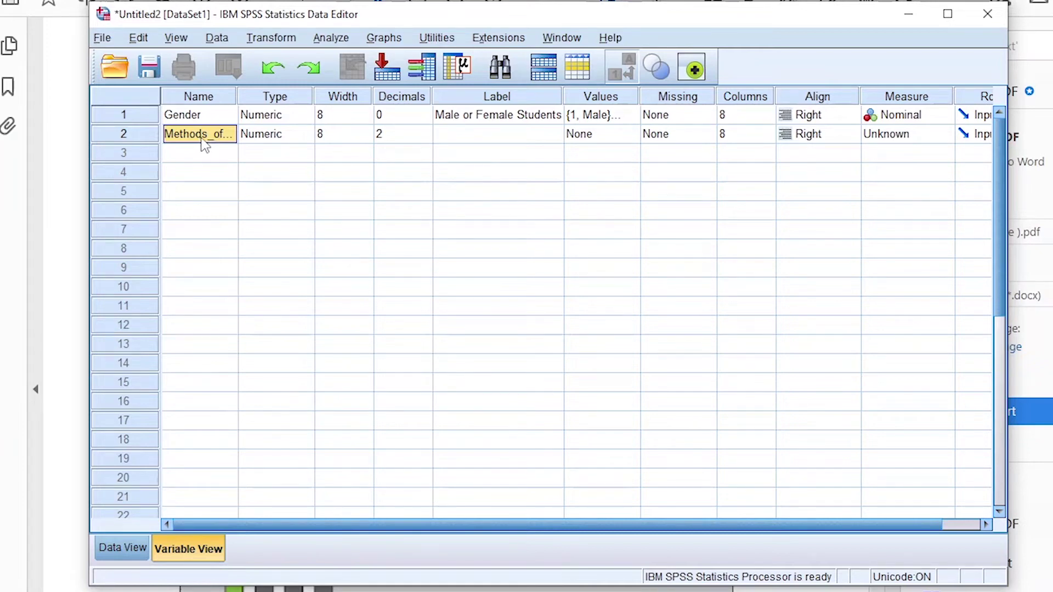
{"action": "left_click_drag", "start_coordinate": [237, 89], "coordinate": [287, 89]}
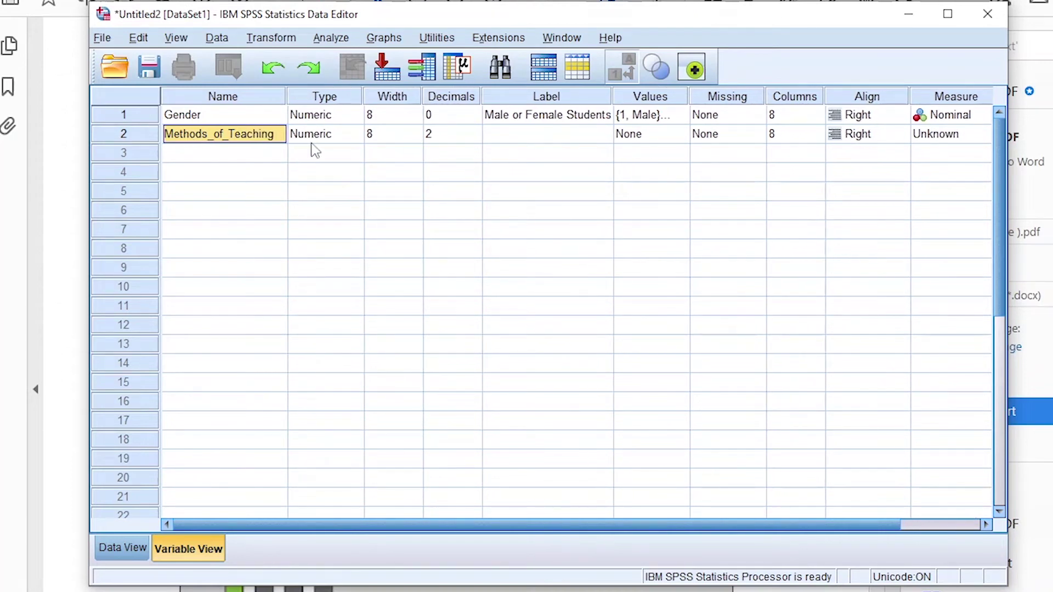
{"action": "key", "text": "ctrl+z"}
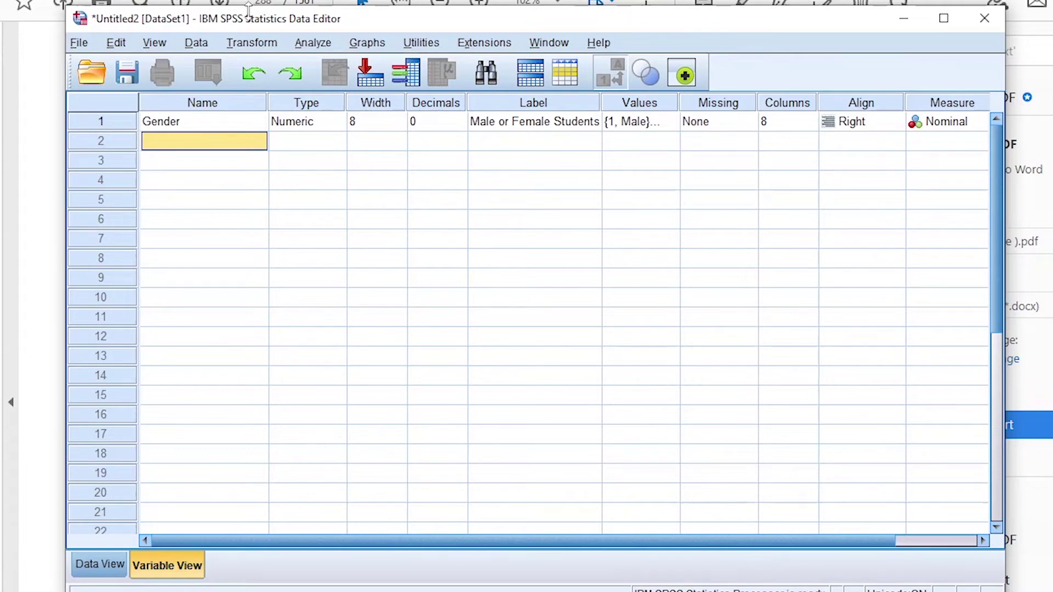
{"action": "type", "text": "E;ectric_shock"}
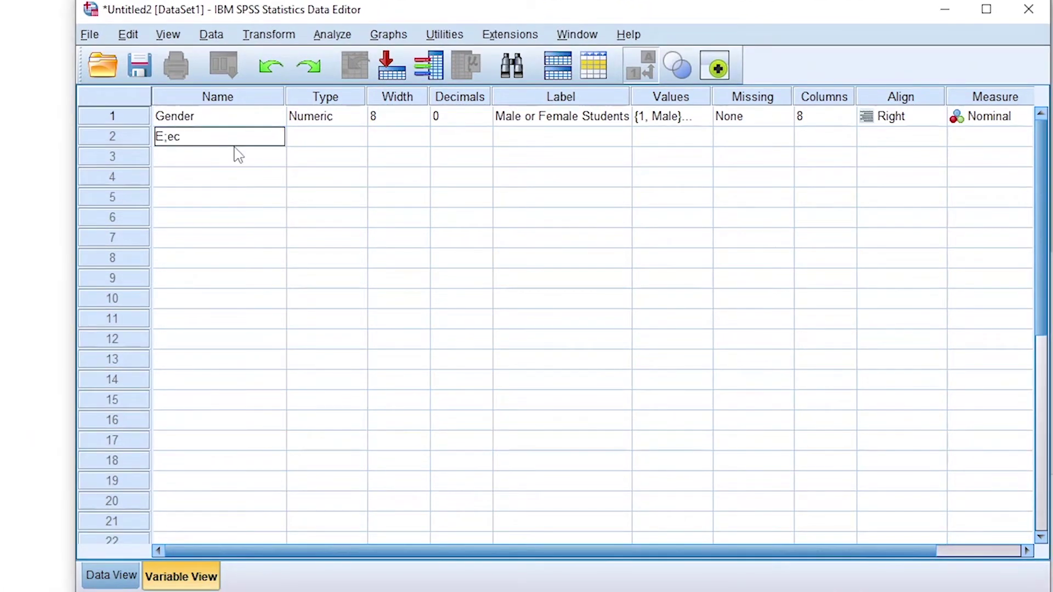
{"action": "left_click", "coordinate": [328, 141]}
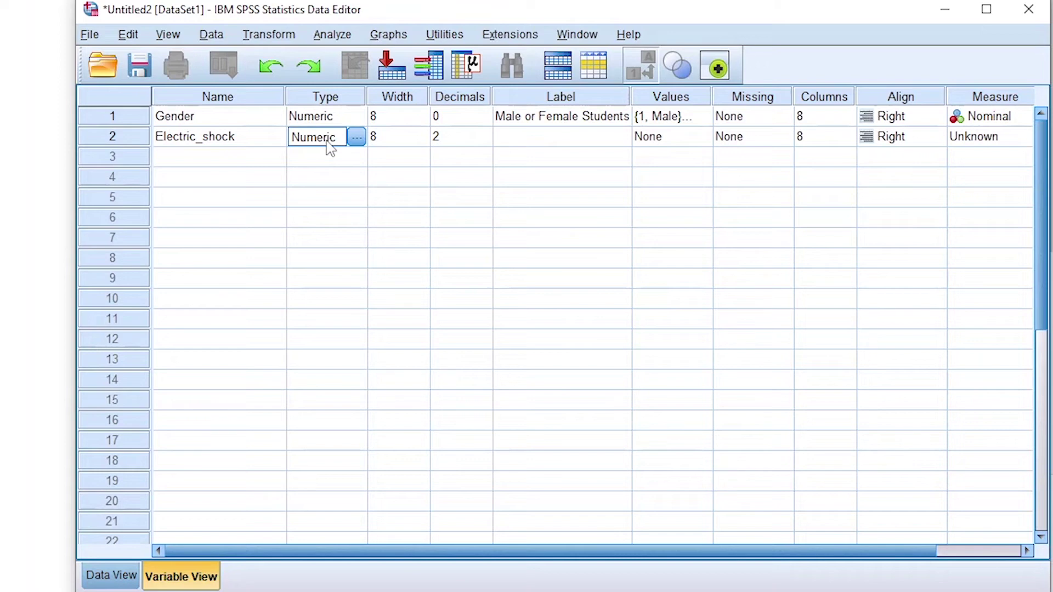
Set Electric_shock's decimals to 0, label it "Scores of male and feamle students taught using punishment", and narrow the Label column.
{"action": "left_click", "coordinate": [455, 139]}
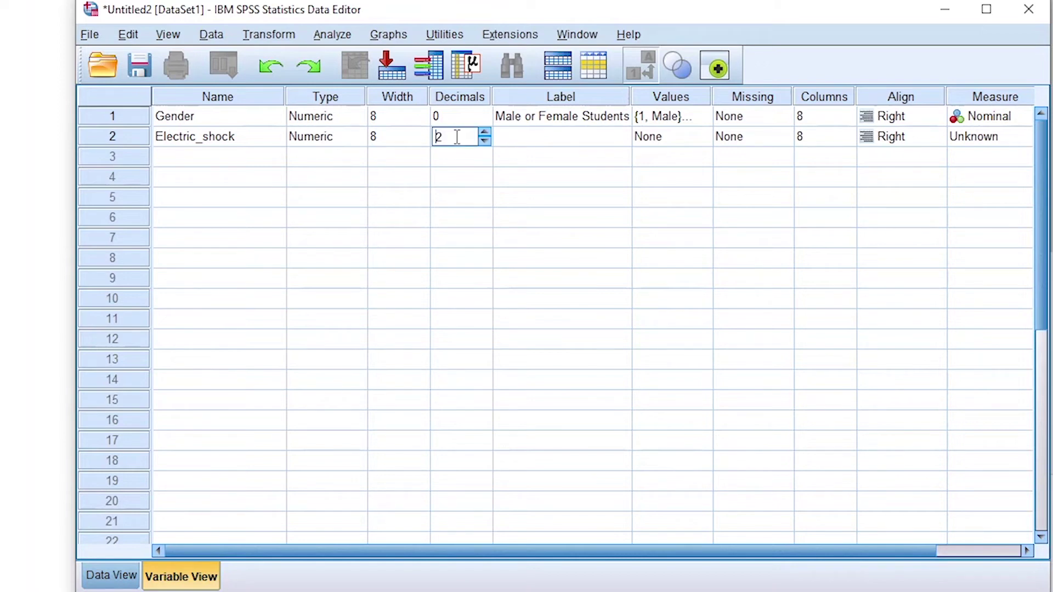
{"action": "key", "text": "BackSpace"}
{"action": "type", "text": "0"}
{"action": "key", "text": "Tab"}
{"action": "type", "text": "Scores of mal"}
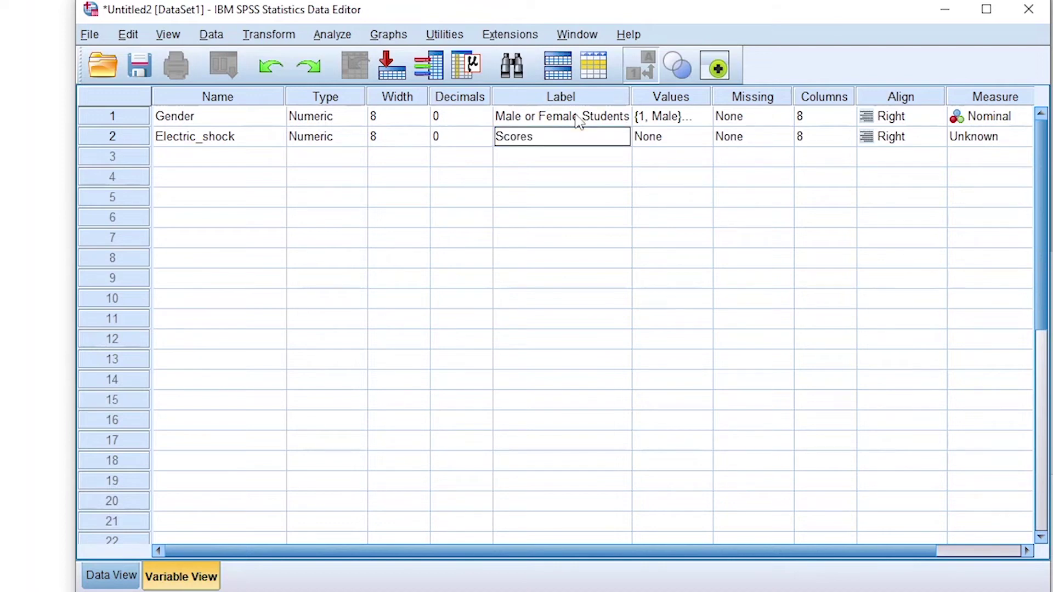
{"action": "type", "text": "e and feamle stud"}
{"action": "type", "text": "ents taught using punishment"}
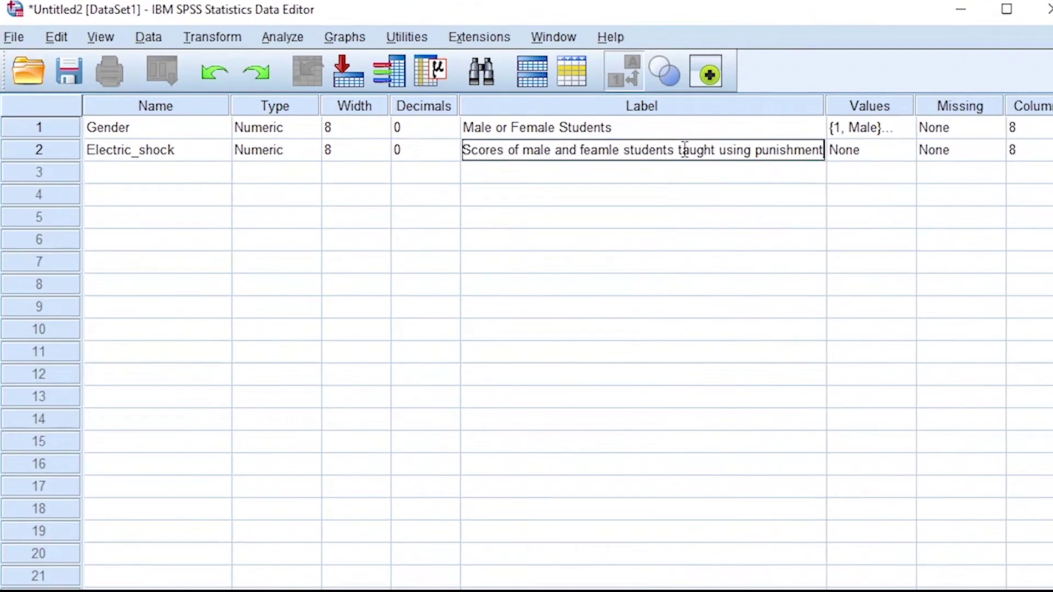
{"action": "left_click_drag", "start_coordinate": [827, 108], "coordinate": [587, 113]}
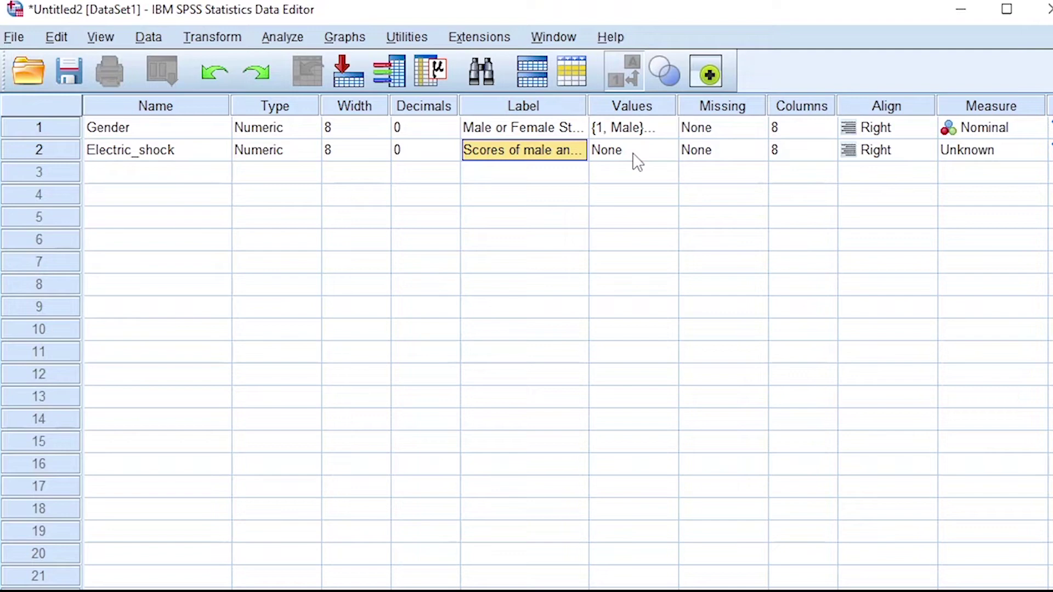
Review Electric_shock's values, missing values, column width and alignment settings, and set its measurement level to Scale.
{"action": "left_click", "coordinate": [641, 107]}
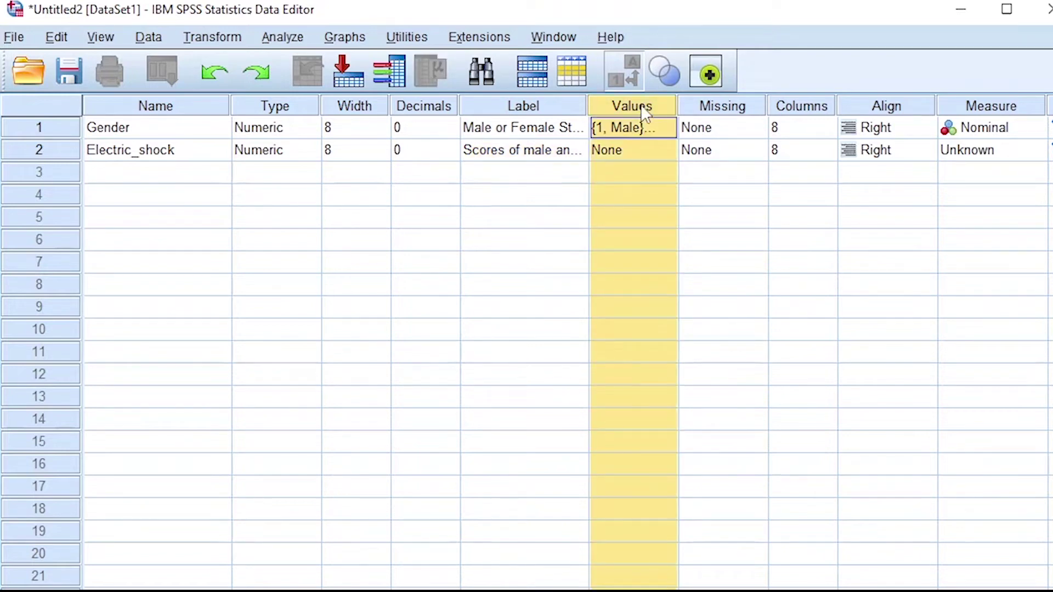
{"action": "left_click", "coordinate": [723, 108]}
{"action": "left_click", "coordinate": [797, 106]}
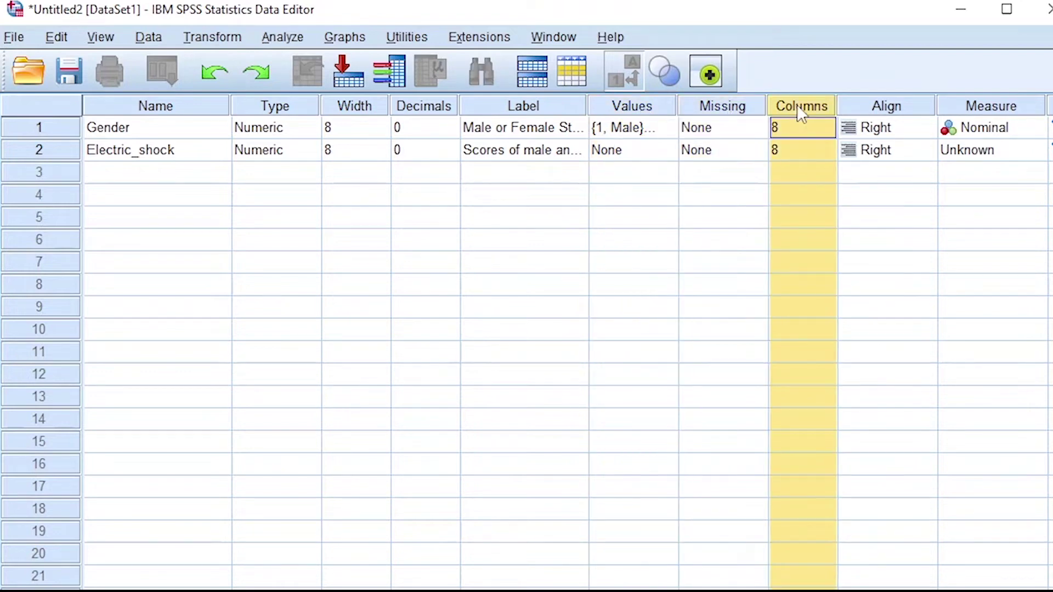
{"action": "left_click", "coordinate": [899, 107]}
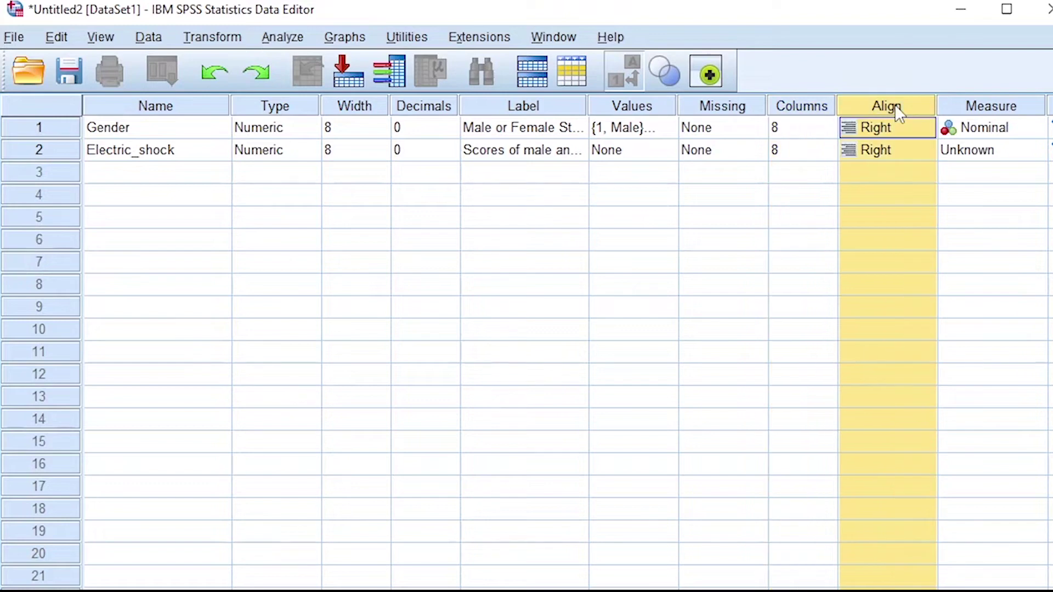
{"action": "left_click", "coordinate": [1011, 155]}
{"action": "left_click", "coordinate": [1008, 171]}
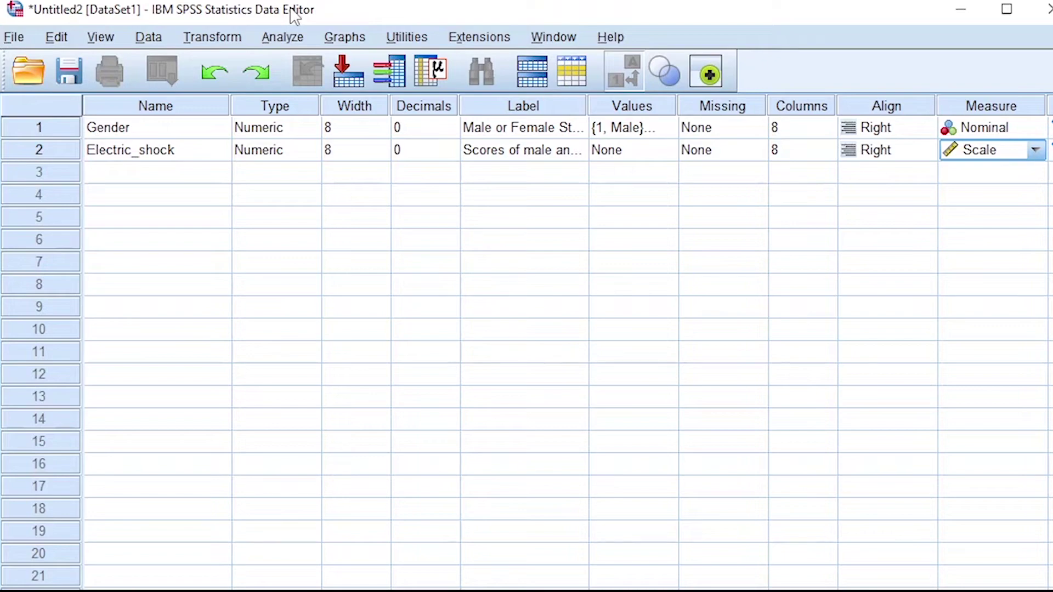
Add a third variable named Being_Nice, moving the data editor window to reveal the source table behind it.
{"action": "left_click_drag", "start_coordinate": [295, 16], "coordinate": [317, 40]}
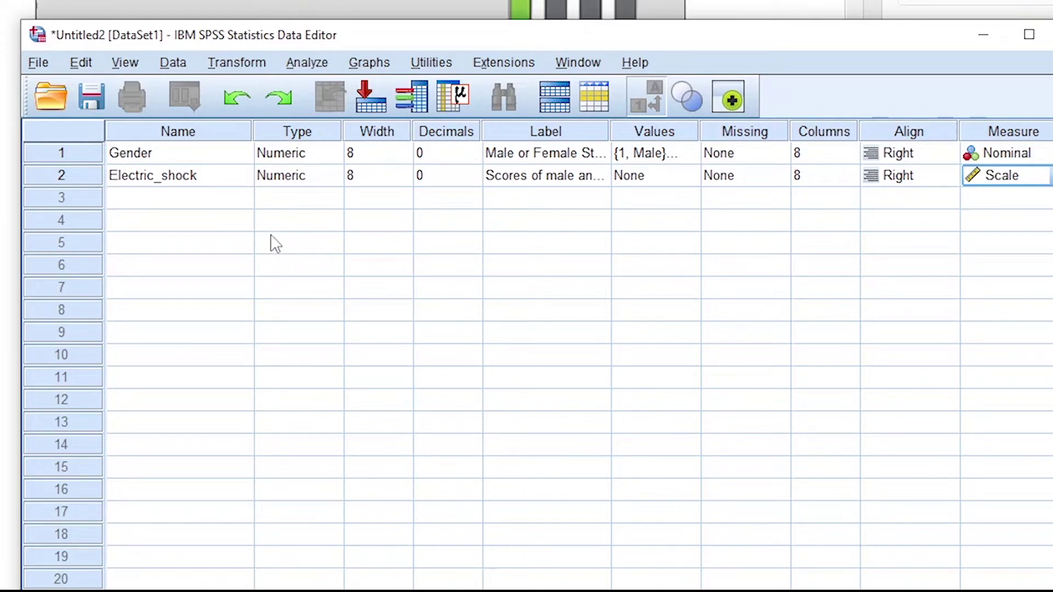
{"action": "left_click", "coordinate": [236, 198]}
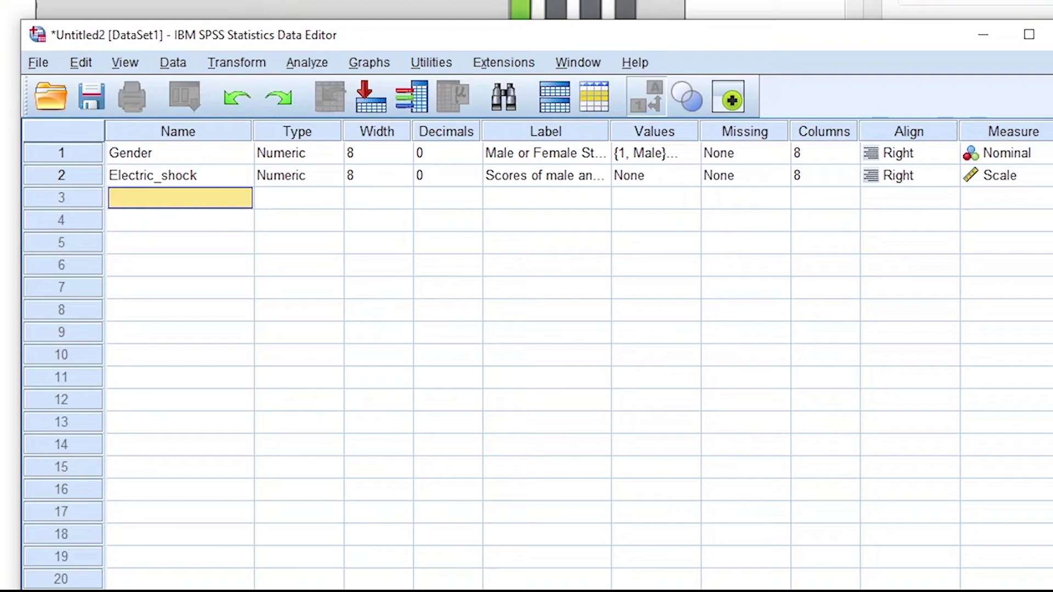
{"action": "left_click_drag", "start_coordinate": [237, 35], "coordinate": [285, 197]}
{"action": "type", "text": "B"}
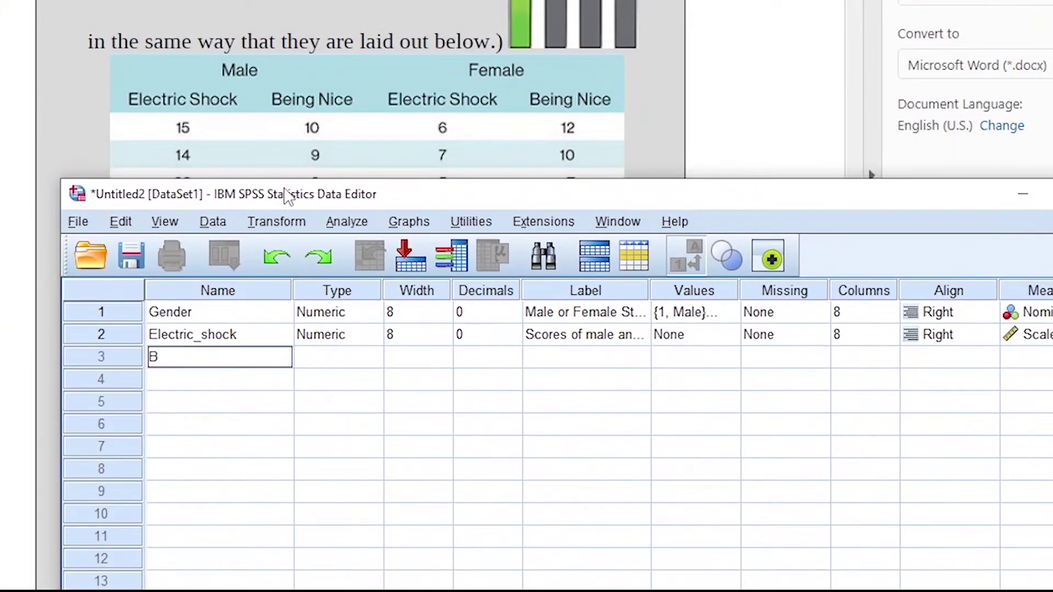
{"action": "type", "text": "eing_Nice"}
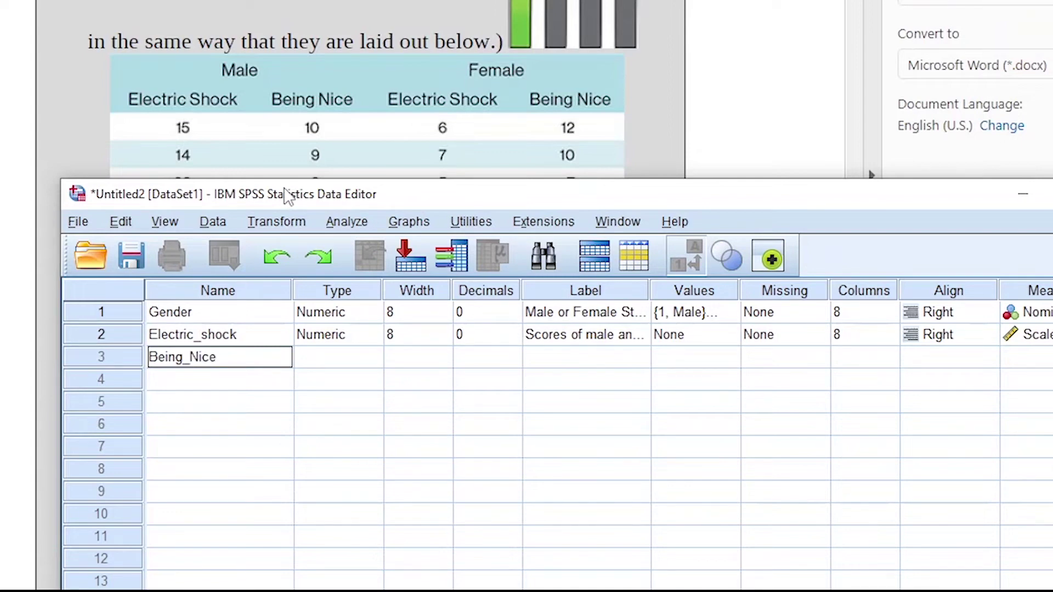
{"action": "left_click", "coordinate": [352, 366]}
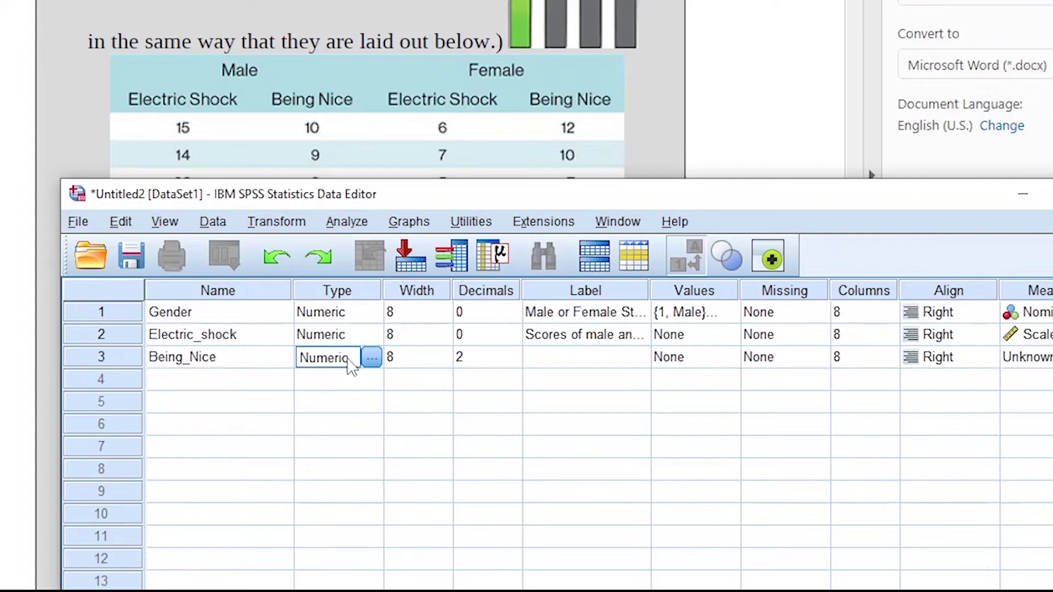
Set the Being_Nice variable's decimals to 0.
{"action": "left_click", "coordinate": [419, 291]}
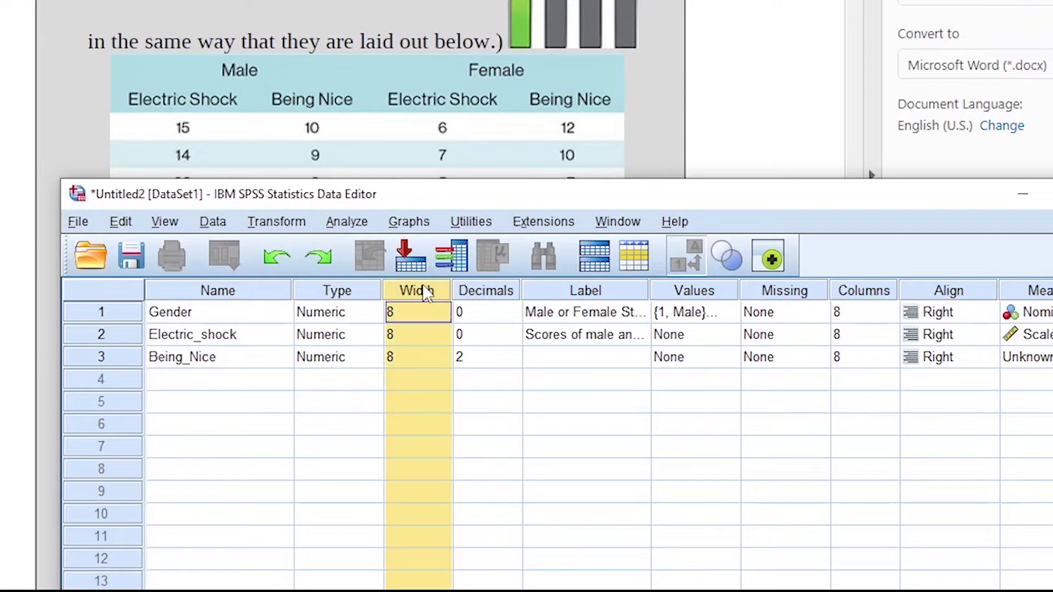
{"action": "left_click", "coordinate": [478, 291]}
{"action": "left_click", "coordinate": [475, 357]}
{"action": "key", "text": "BackSpace"}
{"action": "type", "text": "0"}
Label Being_Nice "Scores of male and feamle students taught using positive reinforcement" by reusing and editing Electric_shock's label.
{"action": "left_click", "coordinate": [584, 360]}
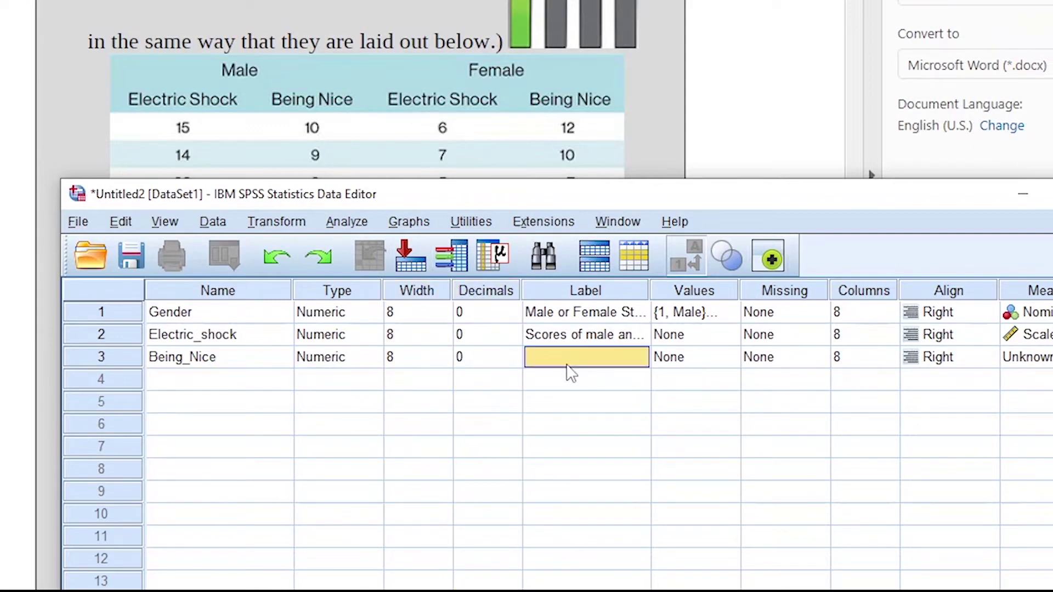
{"action": "left_click_drag", "start_coordinate": [681, 200], "coordinate": [590, 72]}
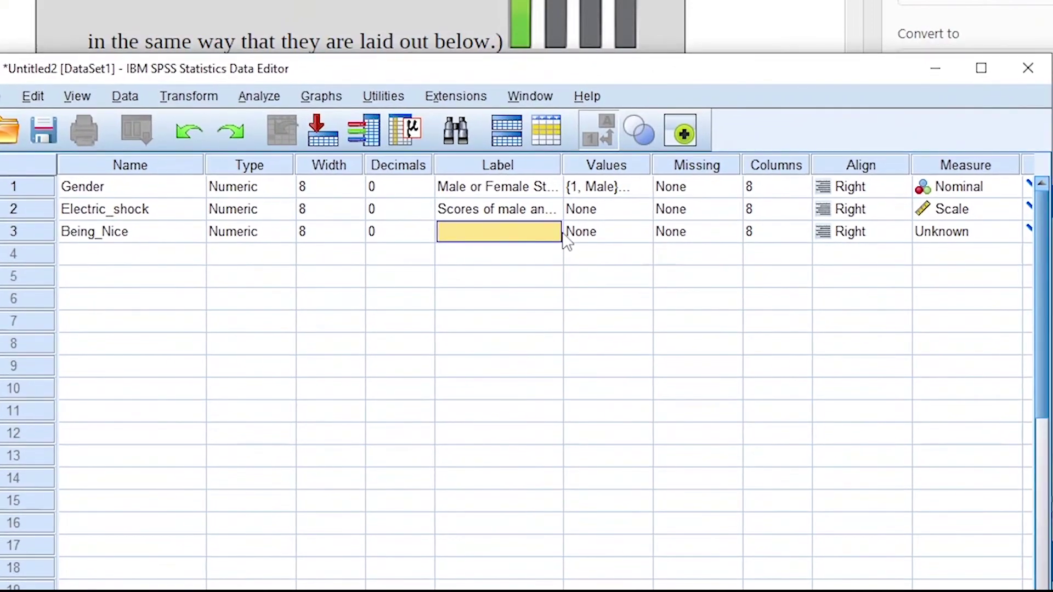
{"action": "key", "text": "ctrl+v"}
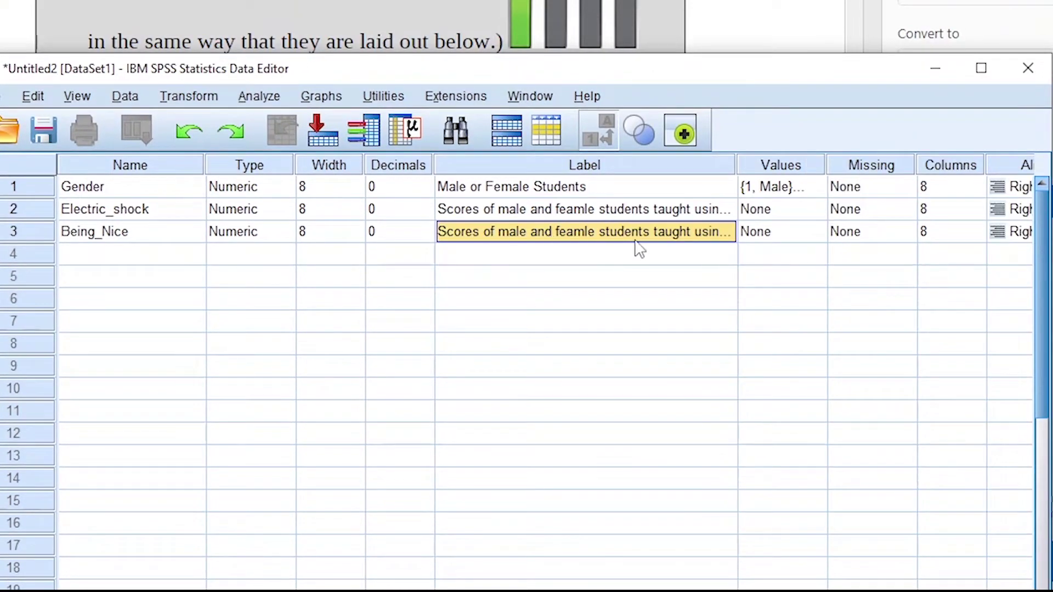
{"action": "left_click_drag", "start_coordinate": [736, 164], "coordinate": [837, 165]}
{"action": "double_click", "coordinate": [774, 241]}
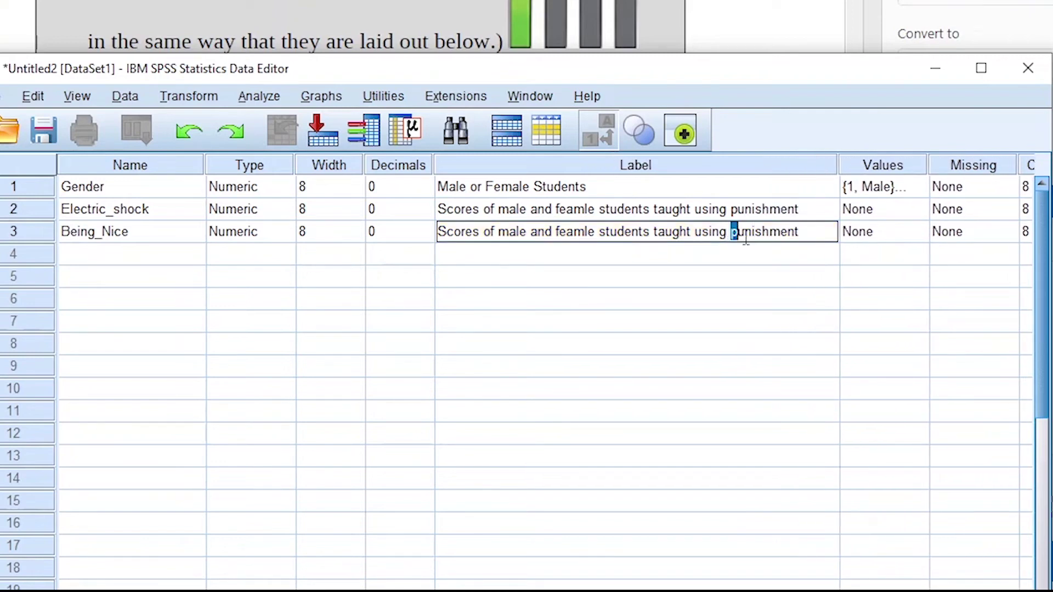
{"action": "left_click_drag", "start_coordinate": [732, 231], "coordinate": [848, 250]}
{"action": "type", "text": "positive reinforcement"}
{"action": "left_click_drag", "start_coordinate": [838, 165], "coordinate": [644, 204]}
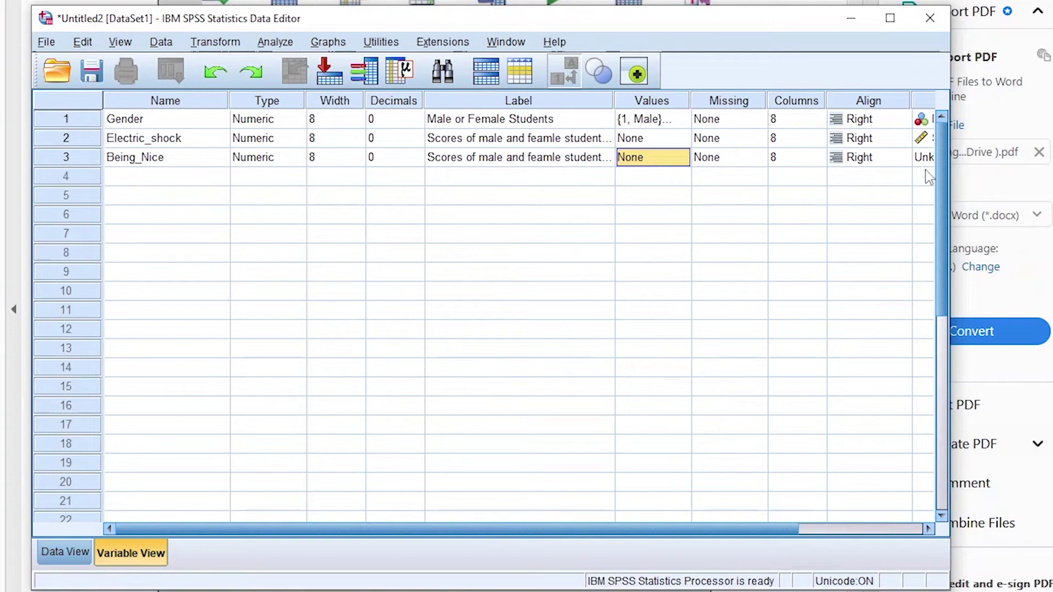
Review Being_Nice's missing values, column width and alignment settings, and set its measurement level to Scale.
{"action": "left_click", "coordinate": [798, 199]}
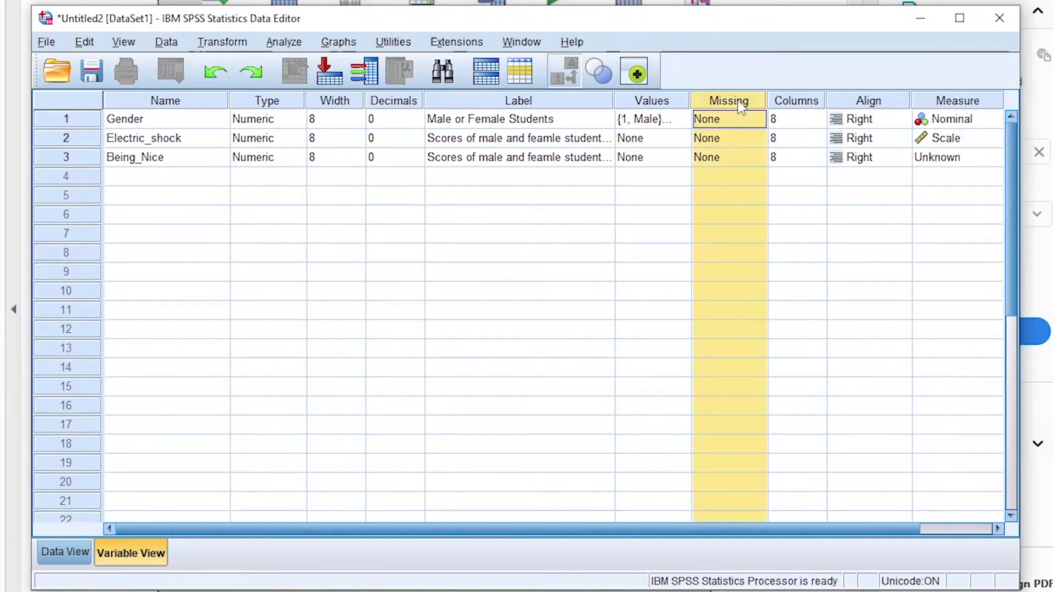
{"action": "left_click", "coordinate": [785, 106]}
{"action": "left_click", "coordinate": [875, 101]}
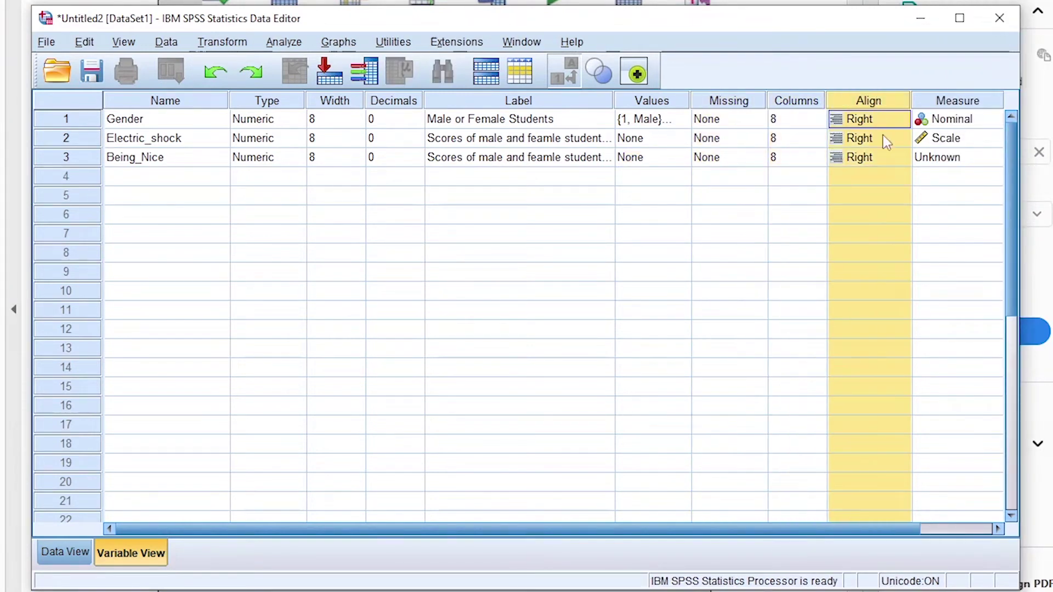
{"action": "left_click", "coordinate": [965, 158]}
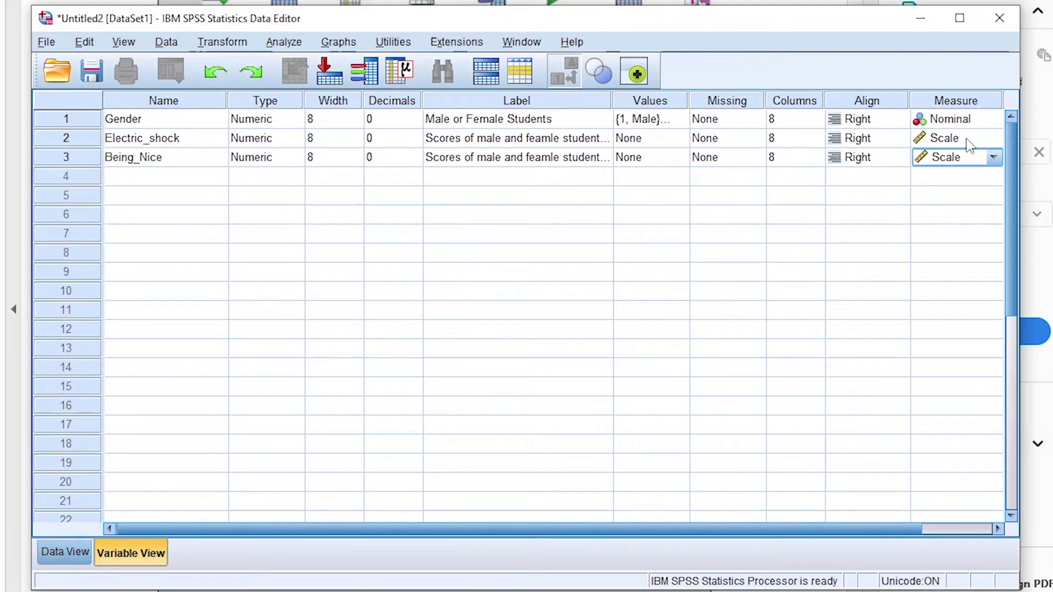
{"action": "left_click", "coordinate": [956, 101]}
{"action": "left_click", "coordinate": [951, 164]}
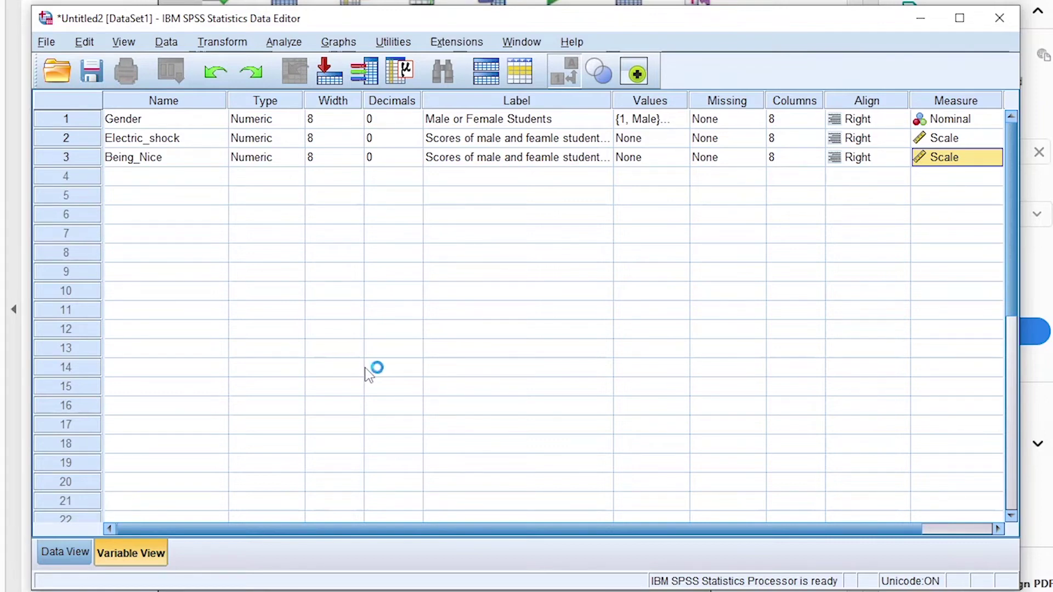
{"action": "left_click", "coordinate": [509, 104]}
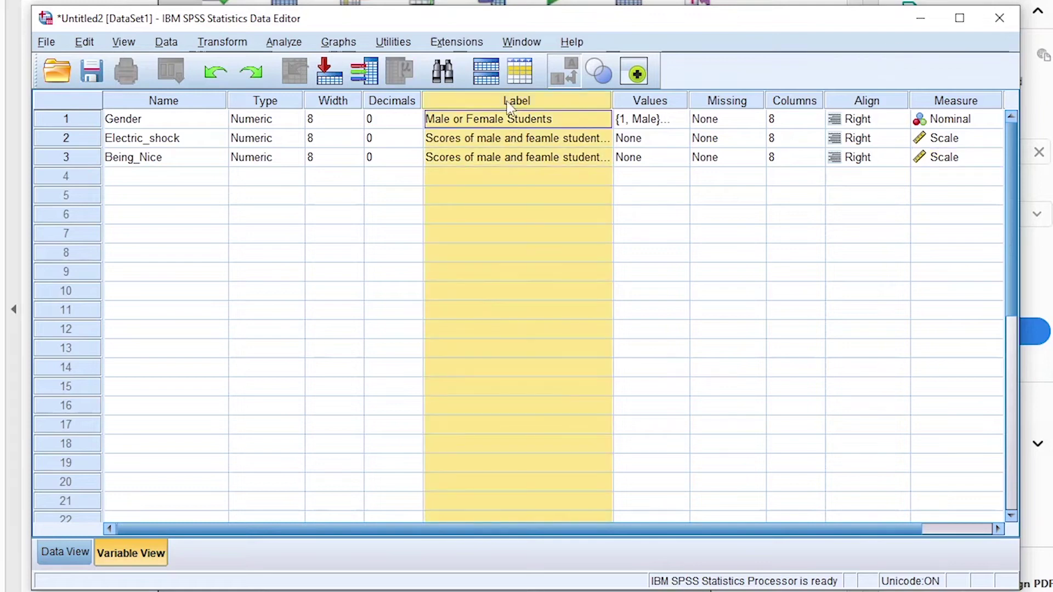
{"action": "left_click", "coordinate": [174, 104]}
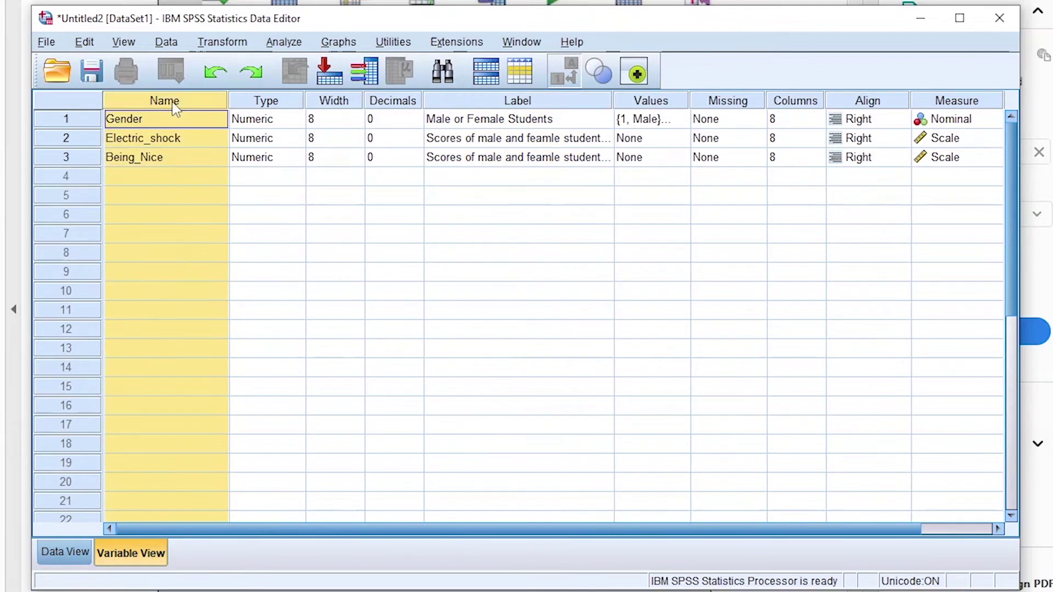
{"action": "left_click", "coordinate": [284, 104]}
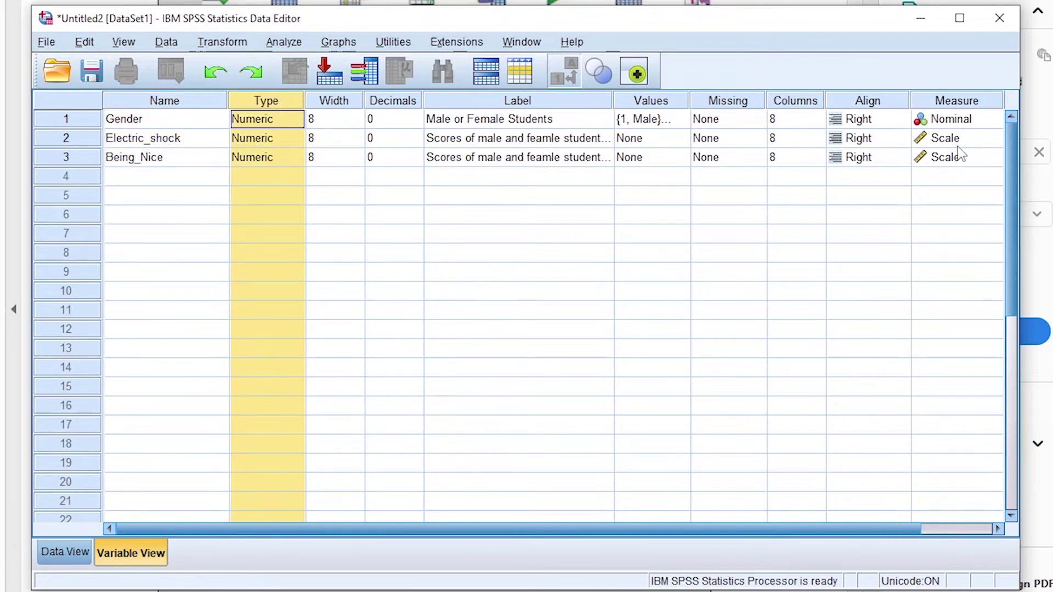
Switch to Data View and widen the Being_Nice and Electric_shock columns so their names fit on one line.
{"action": "left_click", "coordinate": [65, 553]}
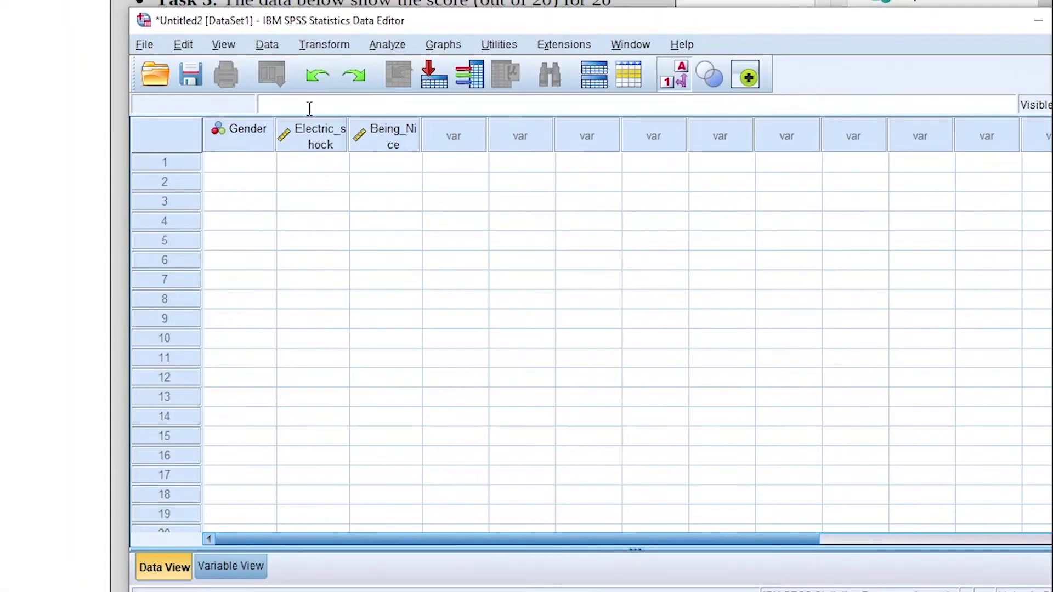
{"action": "left_click", "coordinate": [256, 135]}
{"action": "left_click", "coordinate": [310, 143]}
{"action": "left_click", "coordinate": [384, 144]}
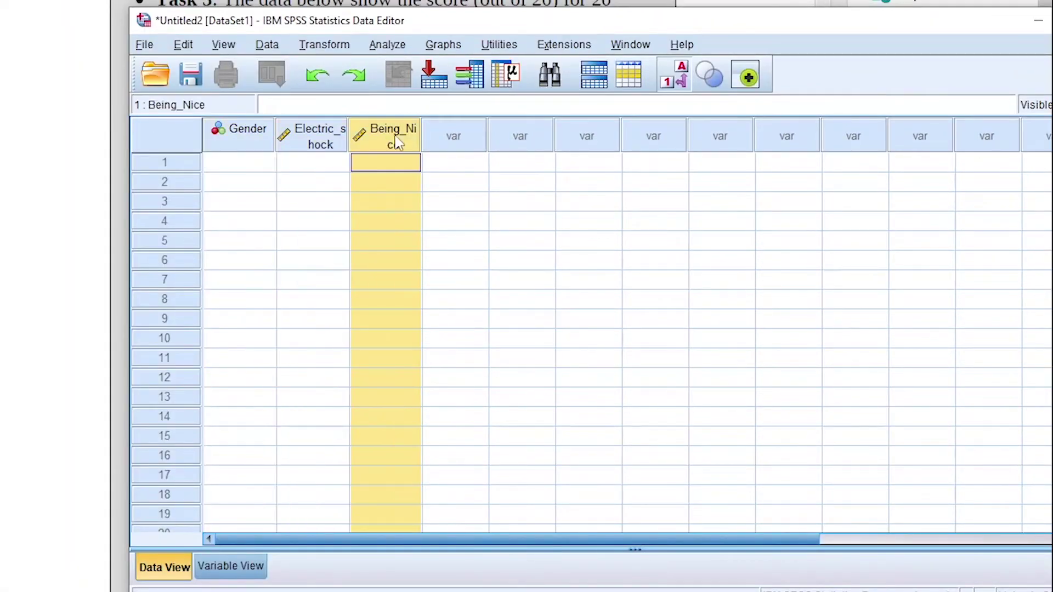
{"action": "left_click_drag", "start_coordinate": [421, 122], "coordinate": [451, 121]}
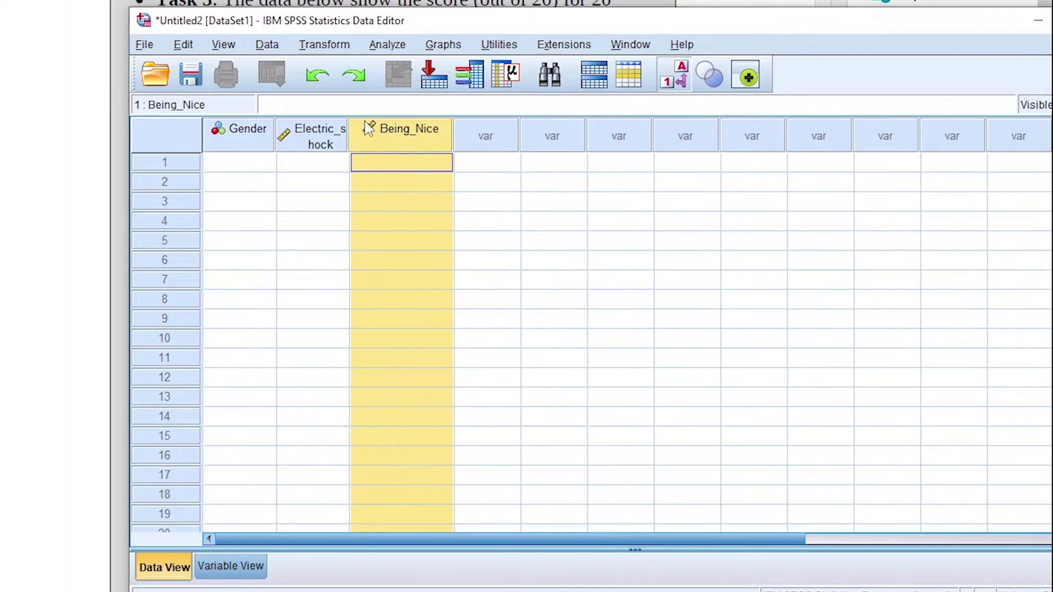
{"action": "left_click_drag", "start_coordinate": [349, 122], "coordinate": [382, 129]}
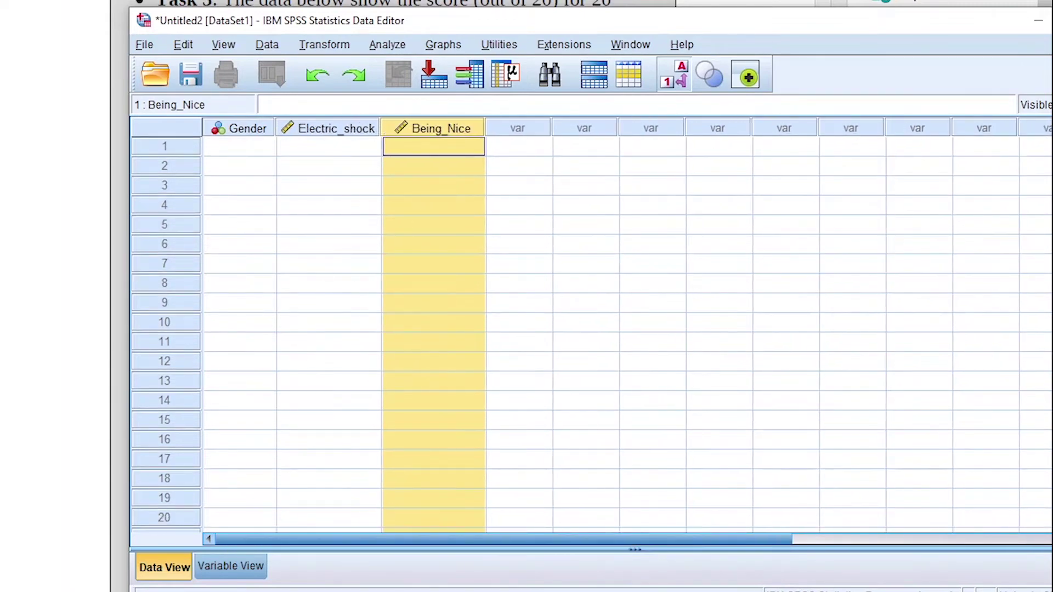
Check the column width settings of Electric_shock and Being_Nice in Variable View.
{"action": "left_click", "coordinate": [228, 566]}
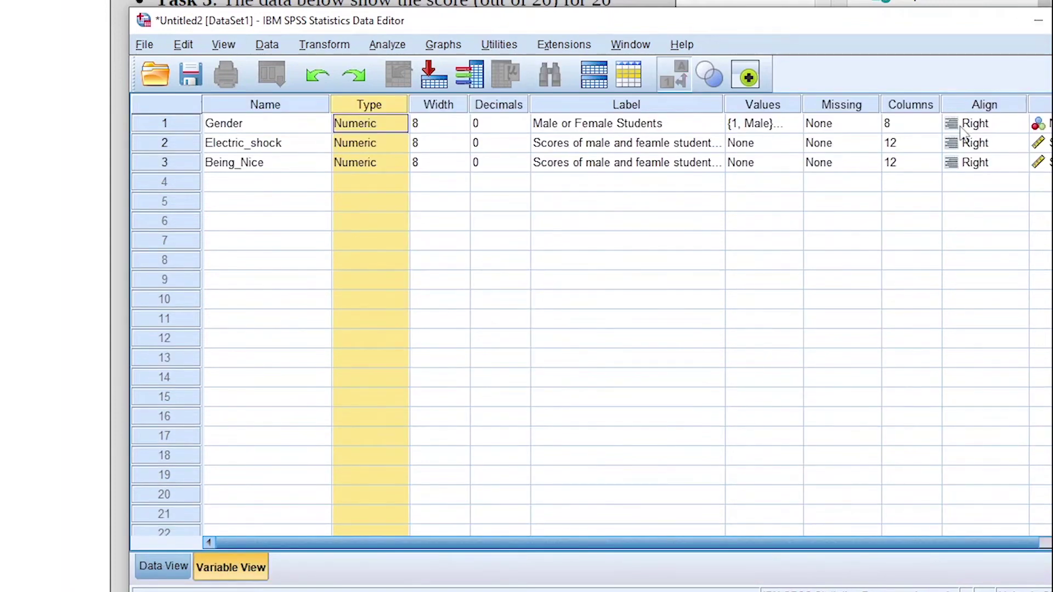
{"action": "left_click", "coordinate": [912, 162]}
{"action": "left_click", "coordinate": [900, 143]}
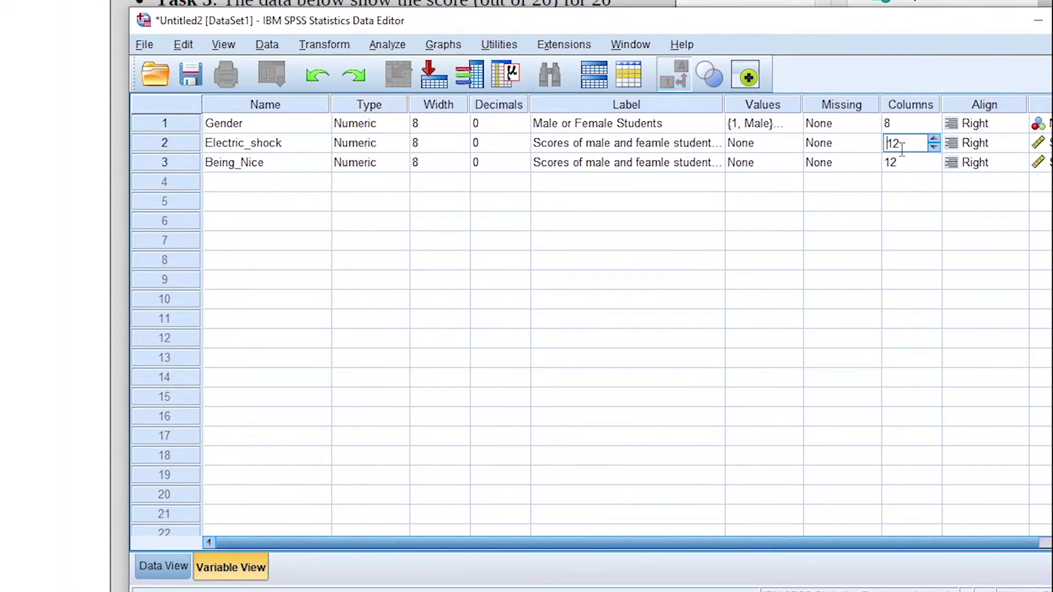
{"action": "left_click", "coordinate": [905, 162]}
{"action": "left_click", "coordinate": [904, 143]}
Return to Data View and examine the Gender and Electric_shock variable columns.
{"action": "left_click", "coordinate": [161, 565]}
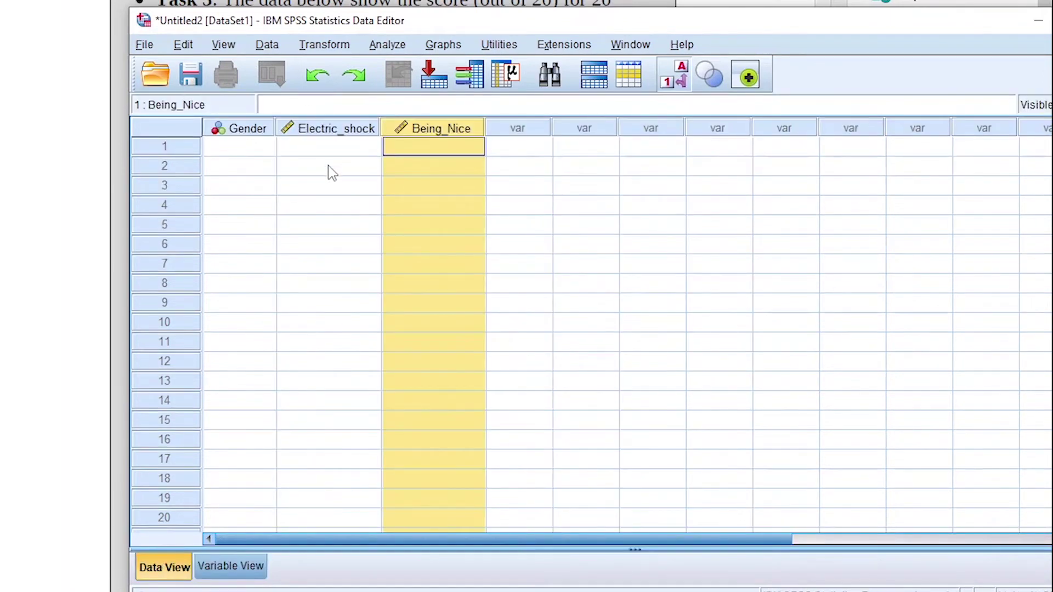
{"action": "left_click", "coordinate": [239, 137]}
{"action": "mouse_move", "coordinate": [337, 134]}
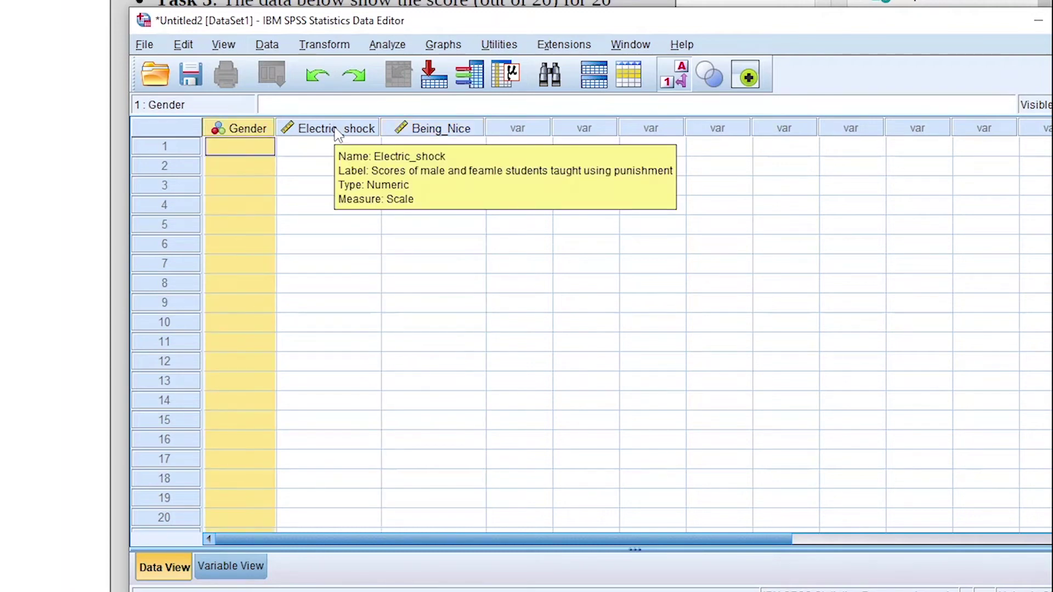
{"action": "left_click", "coordinate": [337, 134]}
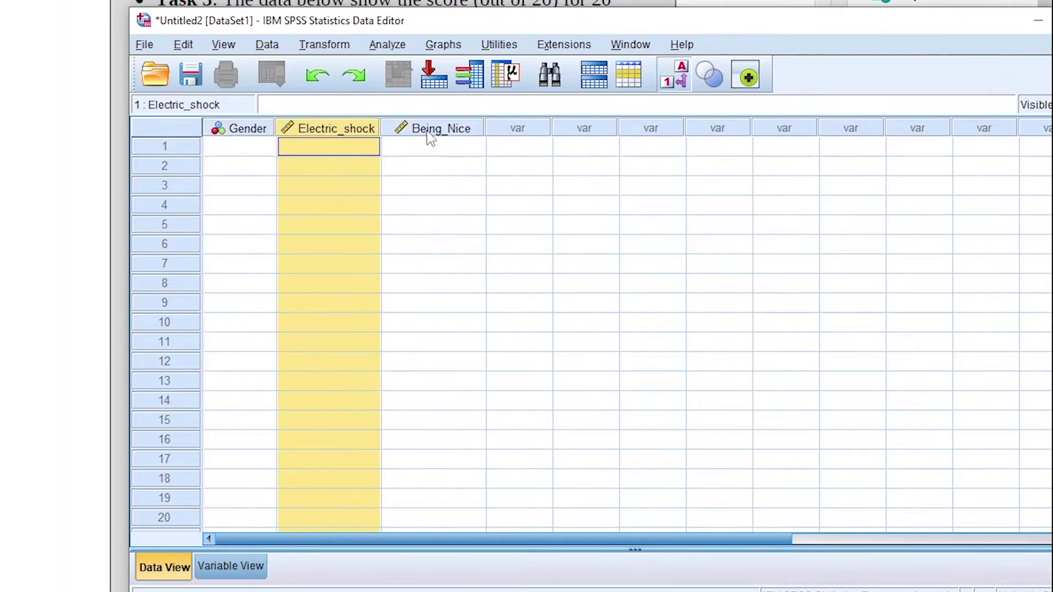
Examine the Being_Nice column and compare the empty variables with the Task 3 score table in the PDF.
{"action": "left_click", "coordinate": [427, 136]}
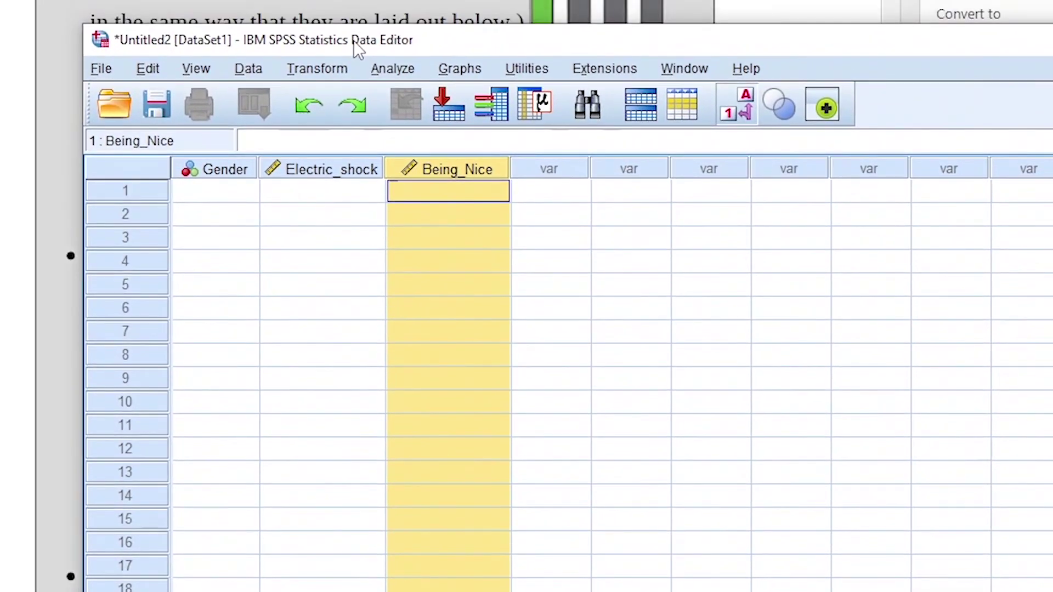
{"action": "left_click_drag", "start_coordinate": [357, 49], "coordinate": [455, 251]}
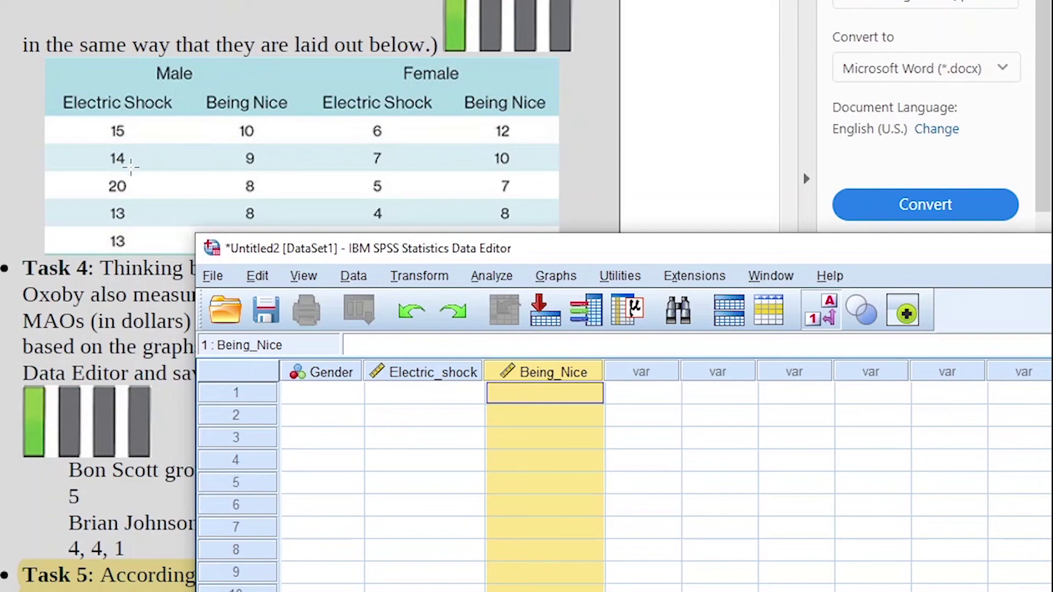
{"action": "left_click_drag", "start_coordinate": [458, 254], "coordinate": [371, 0]}
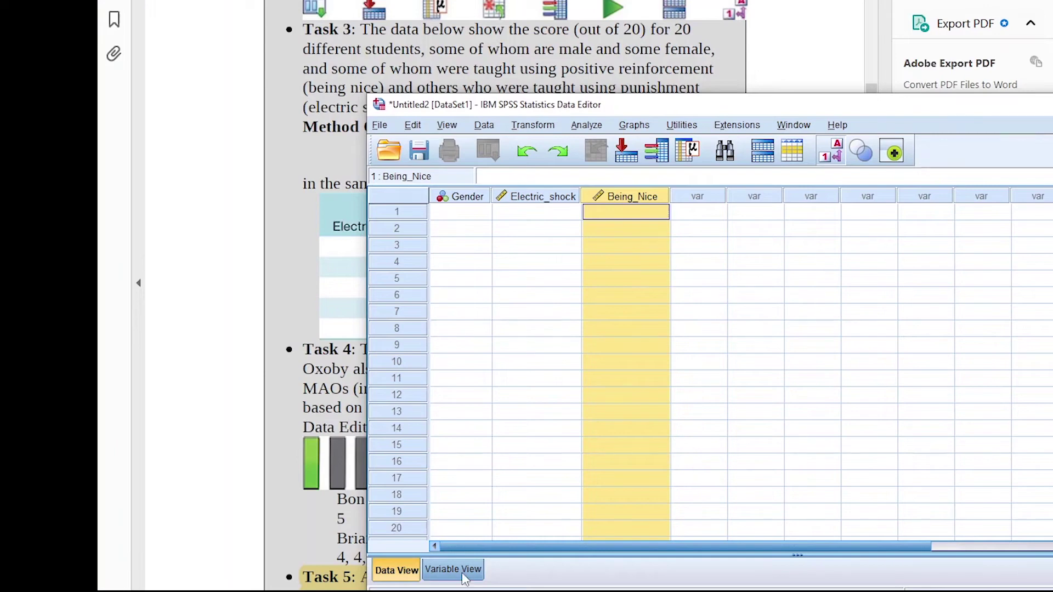
Check Gender's value labels in Variable View and move the editor window aside to uncover the Task 3 table.
{"action": "left_click", "coordinate": [225, 564]}
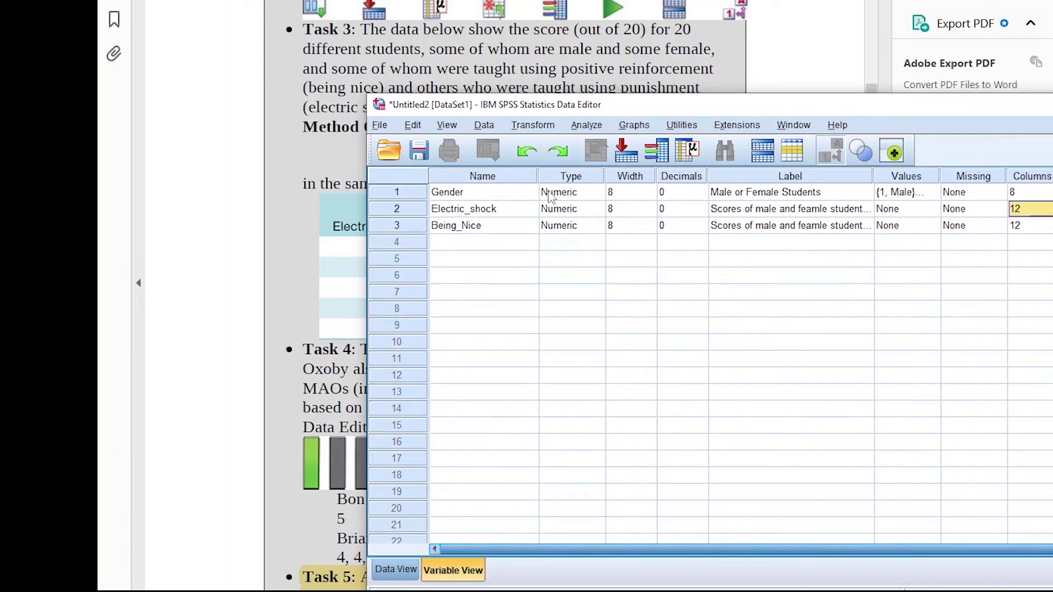
{"action": "left_click", "coordinate": [906, 192]}
{"action": "left_click_drag", "start_coordinate": [941, 176], "coordinate": [1005, 176]}
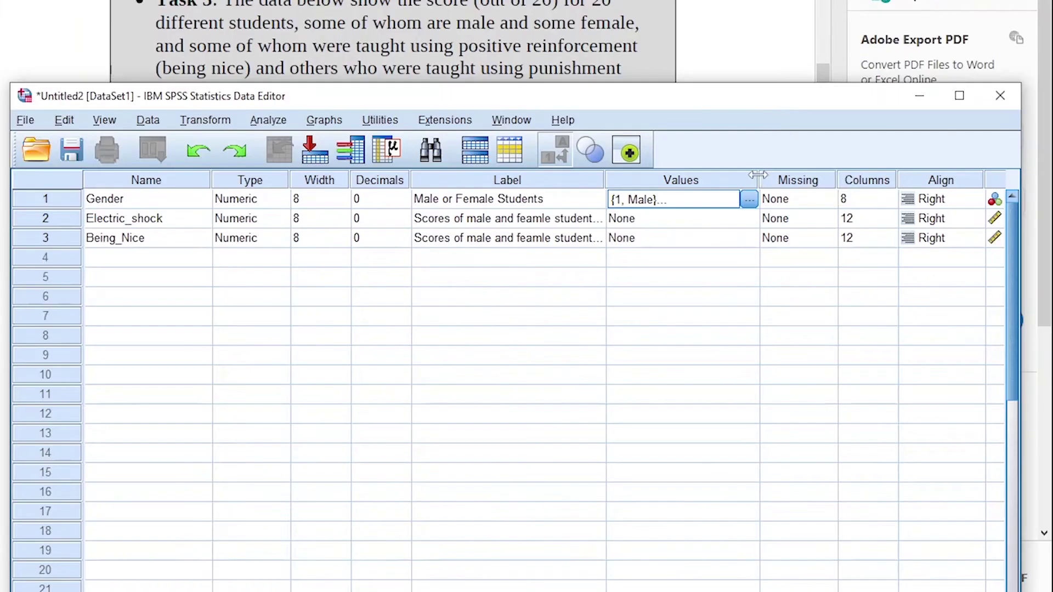
{"action": "left_click_drag", "start_coordinate": [758, 174], "coordinate": [682, 174]}
{"action": "left_click_drag", "start_coordinate": [310, 96], "coordinate": [572, 83]}
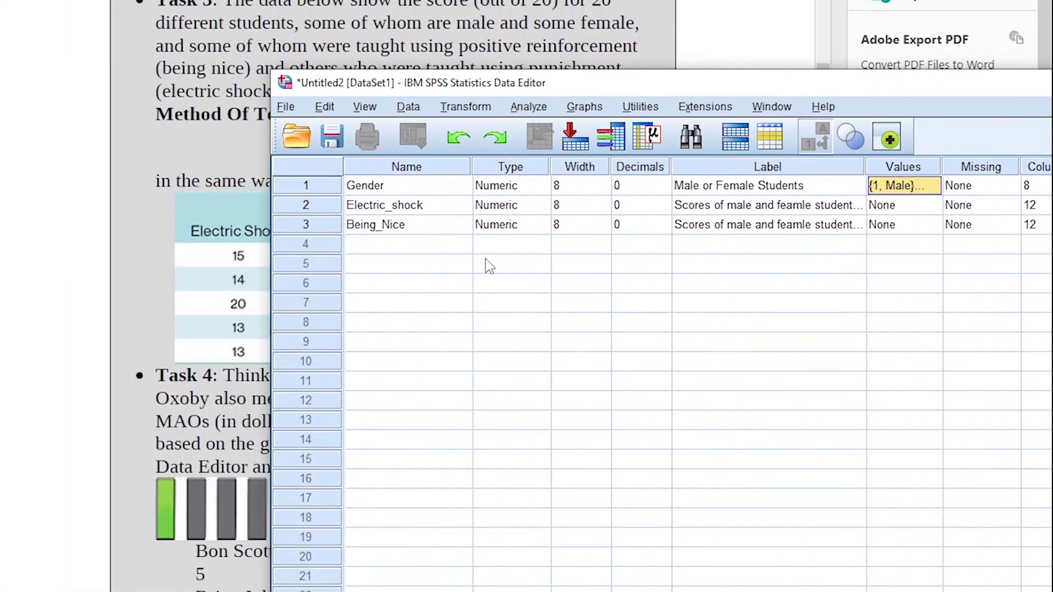
Switch to Data View and enter the male code 1 for Gender in rows 1 to 5.
{"action": "key", "text": "ctrl+t"}
{"action": "left_click_drag", "start_coordinate": [494, 87], "coordinate": [561, 146]}
{"action": "left_click", "coordinate": [447, 270]}
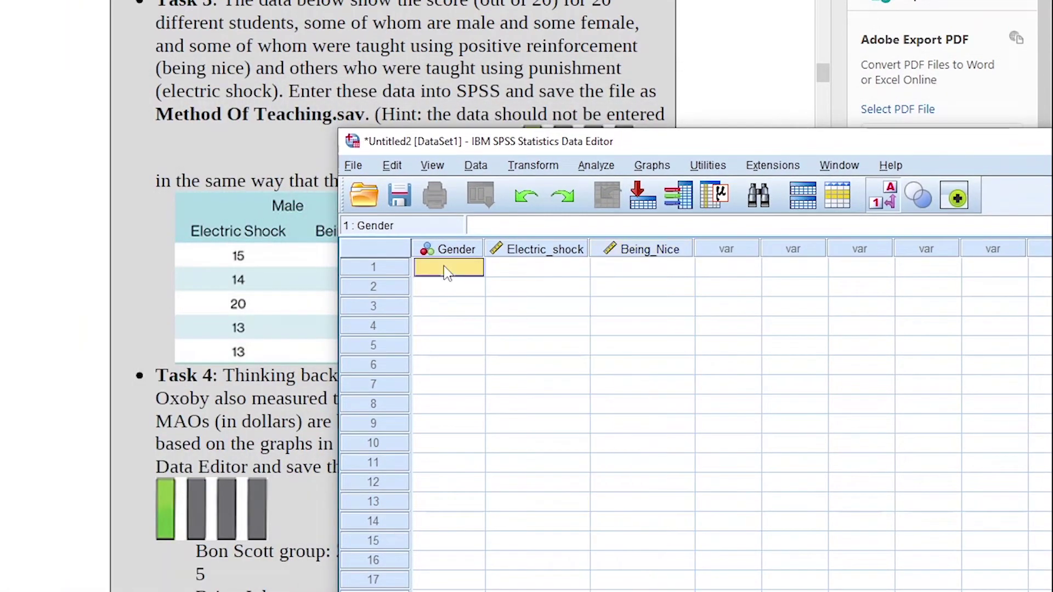
{"action": "type", "text": "1"}
{"action": "key", "text": "Return"}
{"action": "type", "text": "1"}
{"action": "key", "text": "Return"}
{"action": "type", "text": "1"}
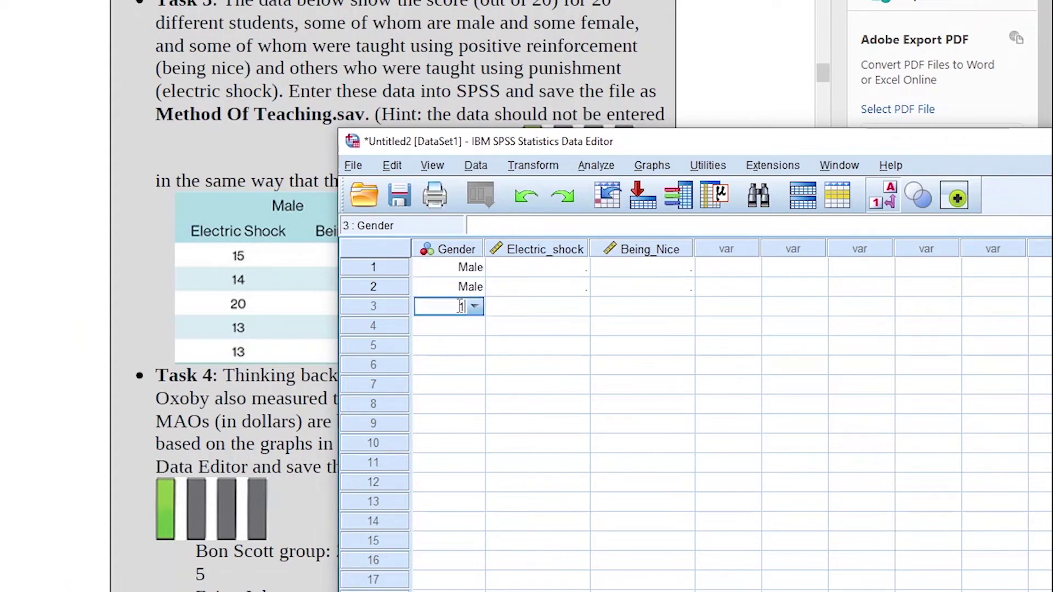
{"action": "key", "text": "Return"}
{"action": "type", "text": "1"}
{"action": "key", "text": "Return"}
{"action": "type", "text": "1"}
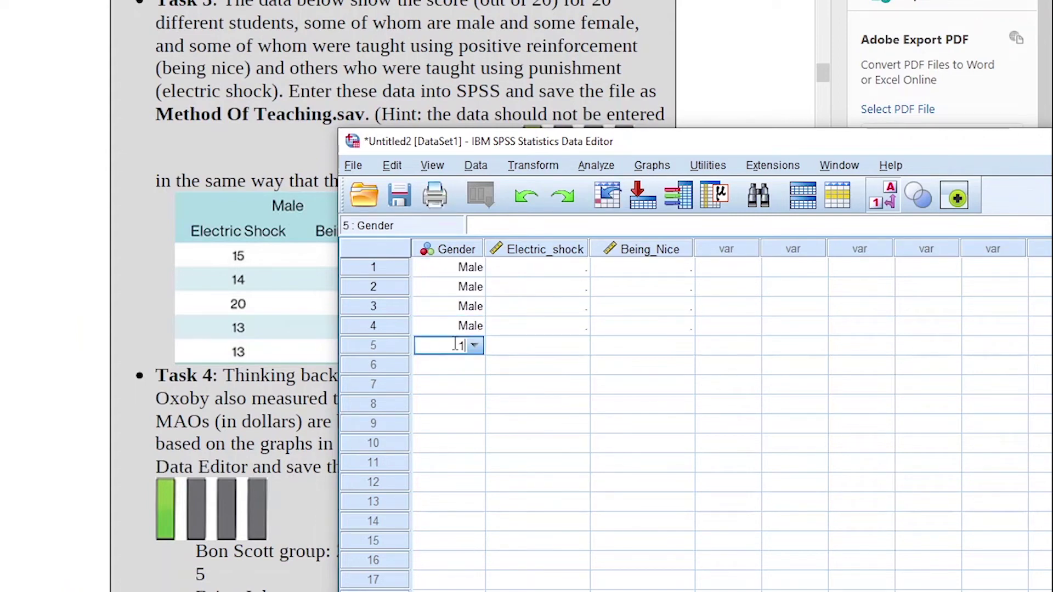
{"action": "key", "text": "Return"}
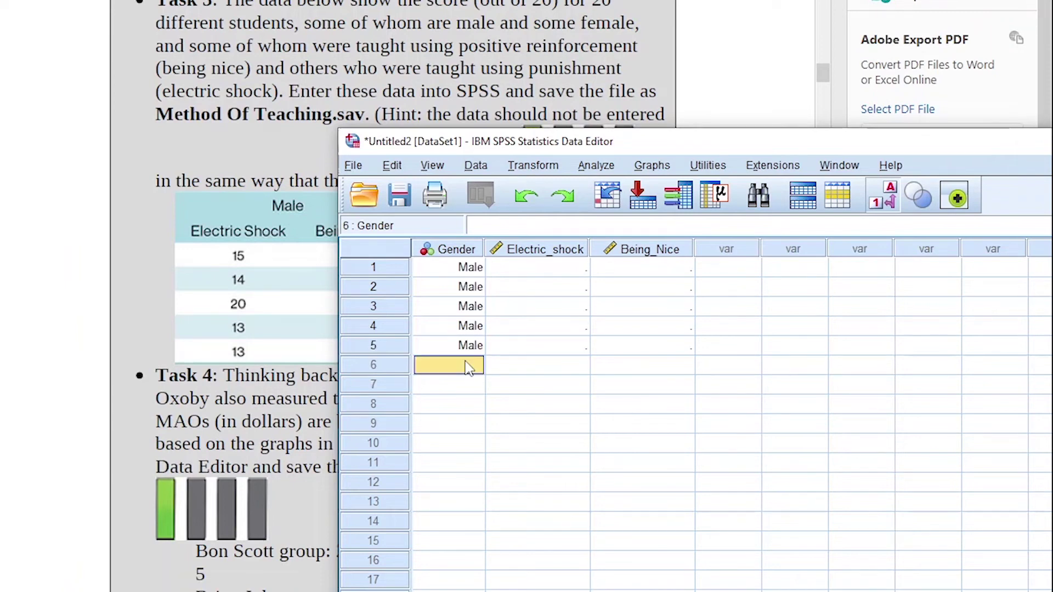
Enter the female code 2 for Gender in rows 6 to 10.
{"action": "type", "text": "2"}
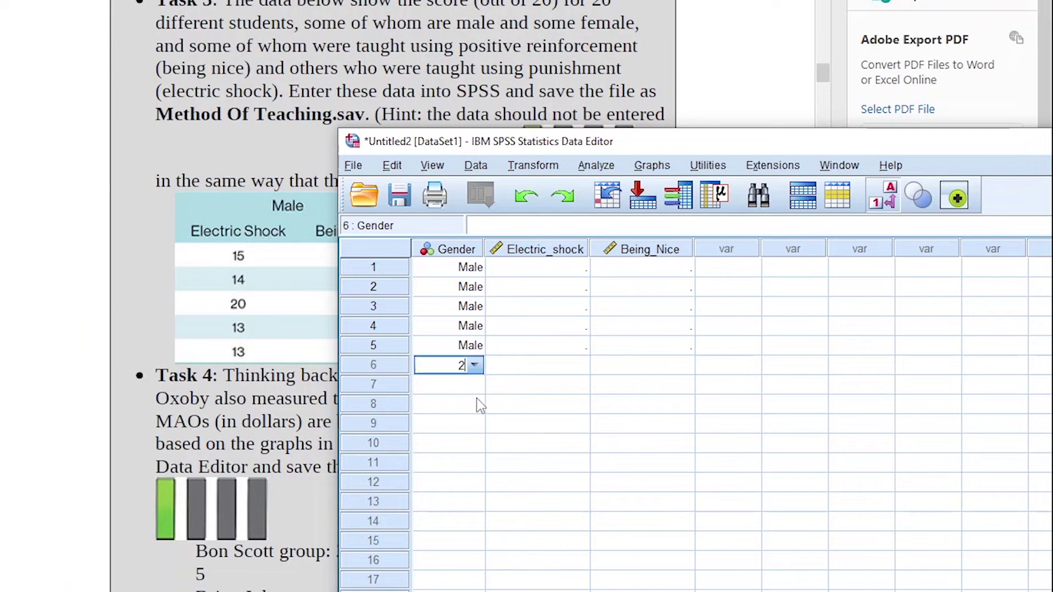
{"action": "key", "text": "Return"}
{"action": "type", "text": "2"}
{"action": "key", "text": "Return"}
{"action": "type", "text": "2"}
{"action": "key", "text": "Return"}
{"action": "type", "text": "2"}
{"action": "key", "text": "Return"}
{"action": "type", "text": "2"}
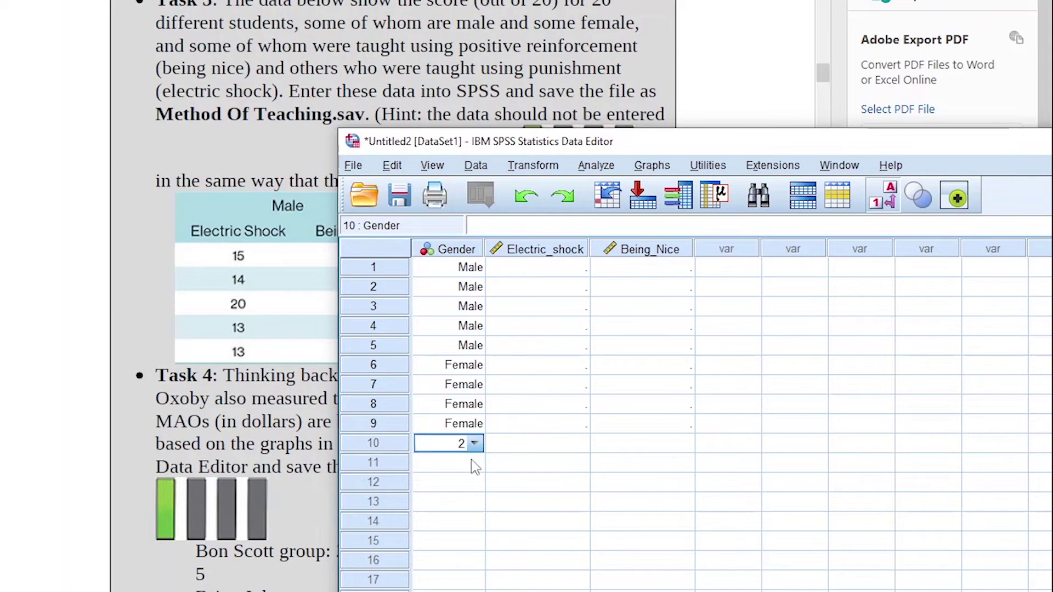
{"action": "key", "text": "Tab"}
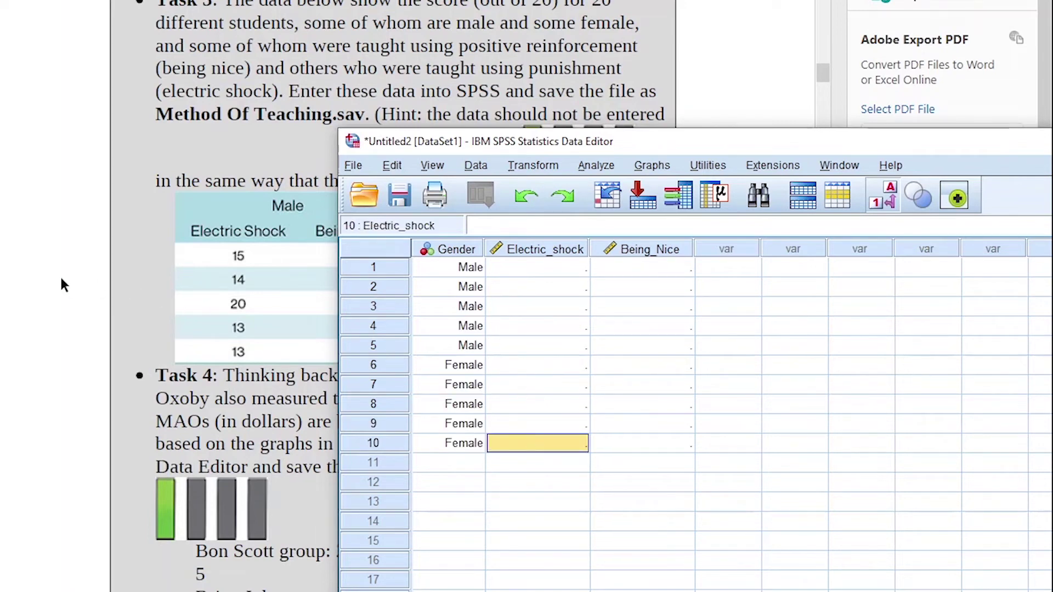
Toggle the value labels display on and off for Gender, leaving the numeric codes shown.
{"action": "left_click_drag", "start_coordinate": [680, 140], "coordinate": [421, 163]}
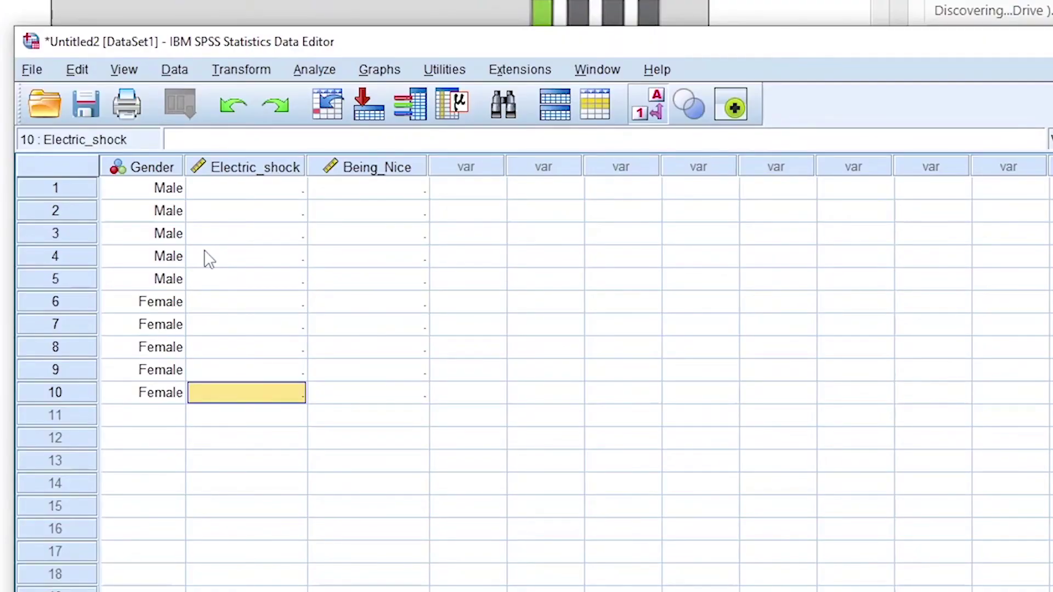
{"action": "left_click", "coordinate": [661, 112]}
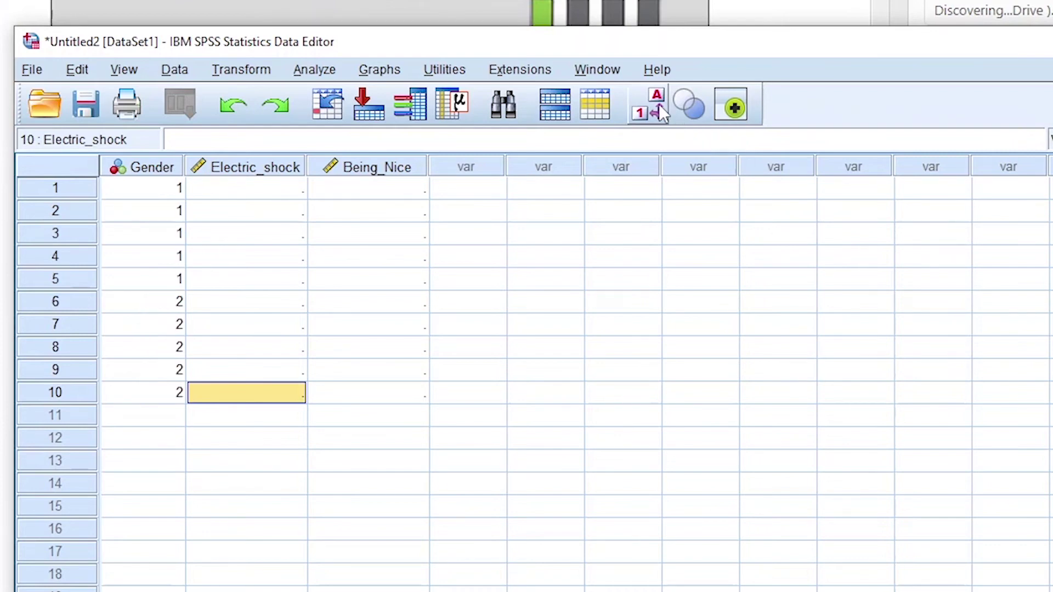
{"action": "left_click", "coordinate": [662, 98]}
{"action": "left_click", "coordinate": [663, 98]}
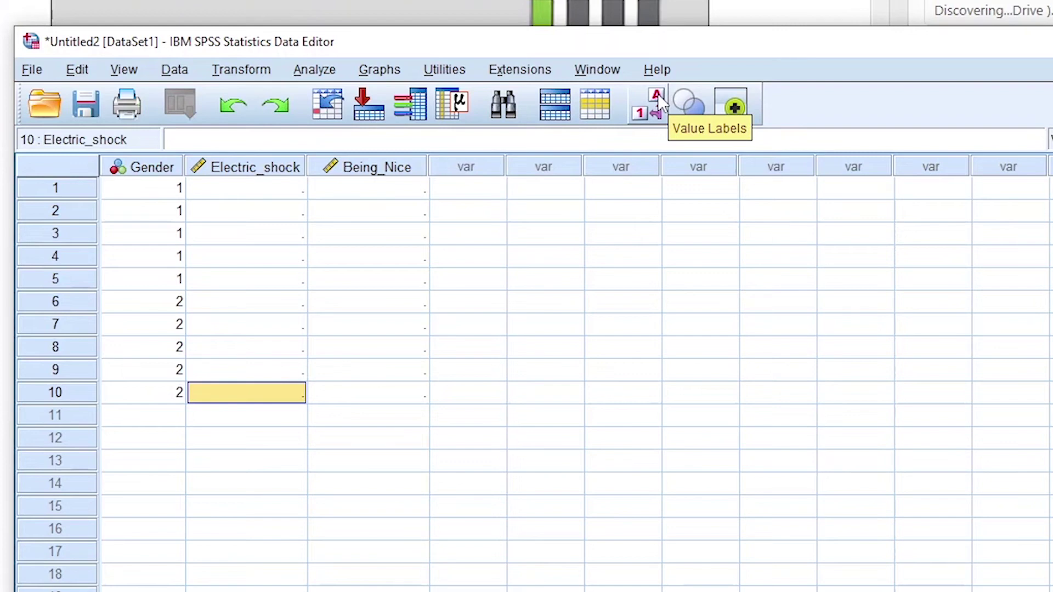
{"action": "left_click", "coordinate": [657, 93]}
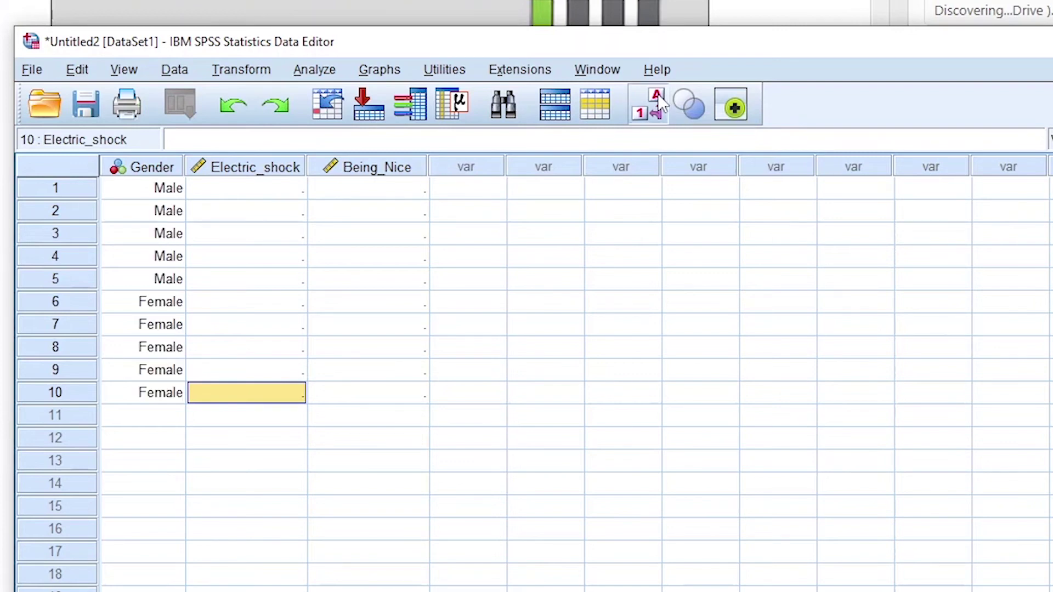
{"action": "left_click", "coordinate": [657, 93]}
{"action": "left_click", "coordinate": [657, 94]}
{"action": "left_click", "coordinate": [657, 93]}
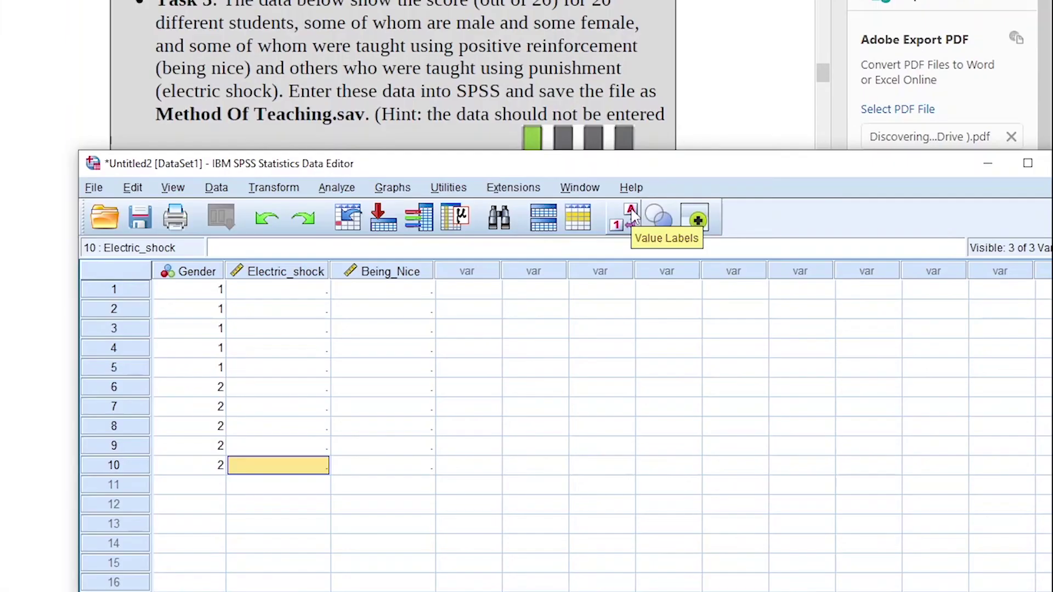
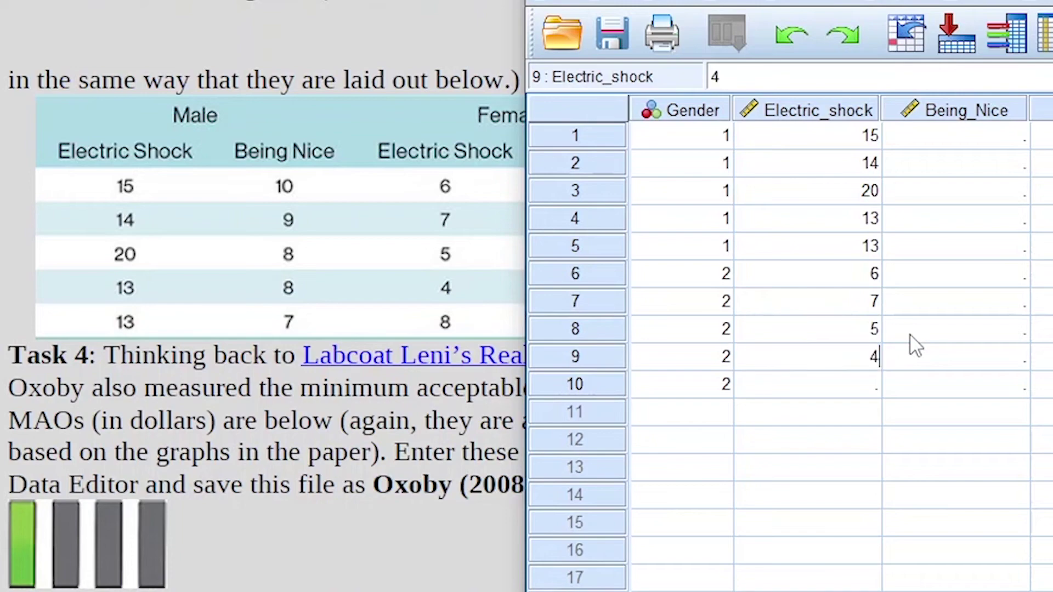
Enter the last Electric_shock score 8 in row 10 and the male Being_Nice scores 10, 9, 8, 8 and 7 in rows 1 to 5.
{"action": "type", "text": "8"}
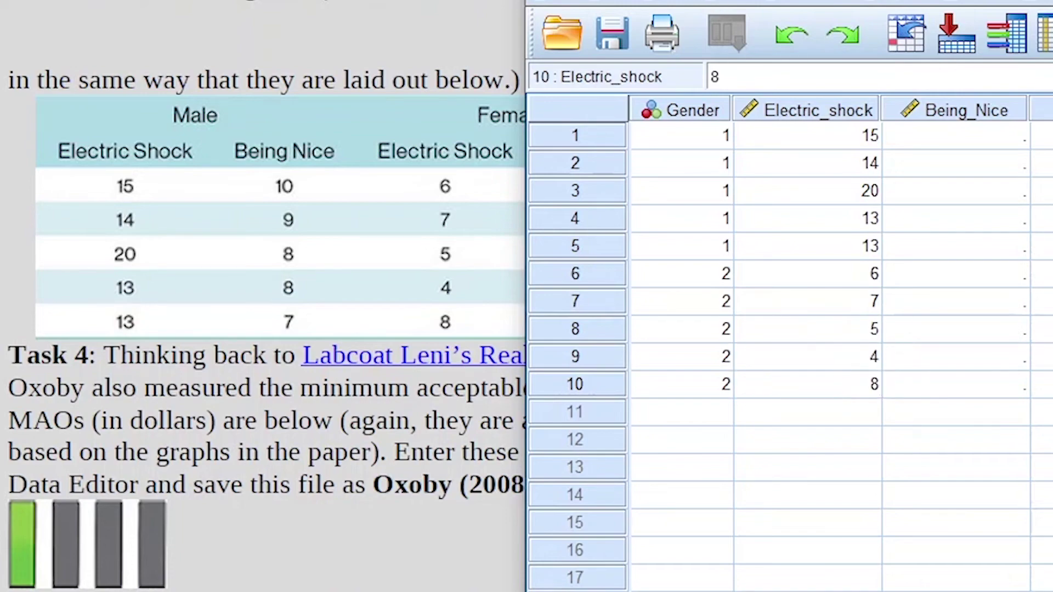
{"action": "left_click_drag", "start_coordinate": [745, 0], "coordinate": [706, 68]}
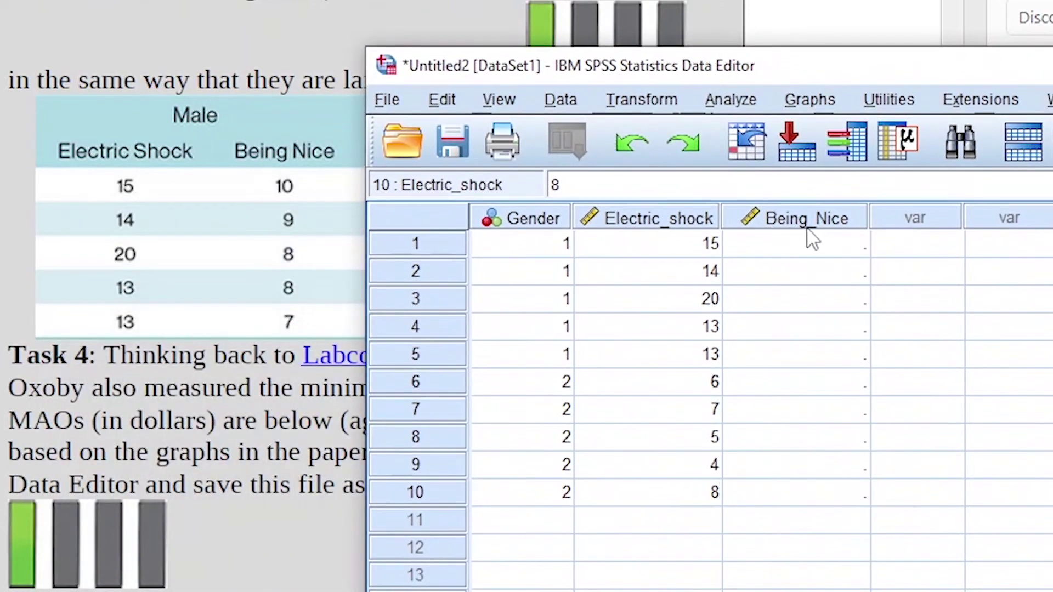
{"action": "left_click", "coordinate": [812, 245]}
{"action": "type", "text": "10"}
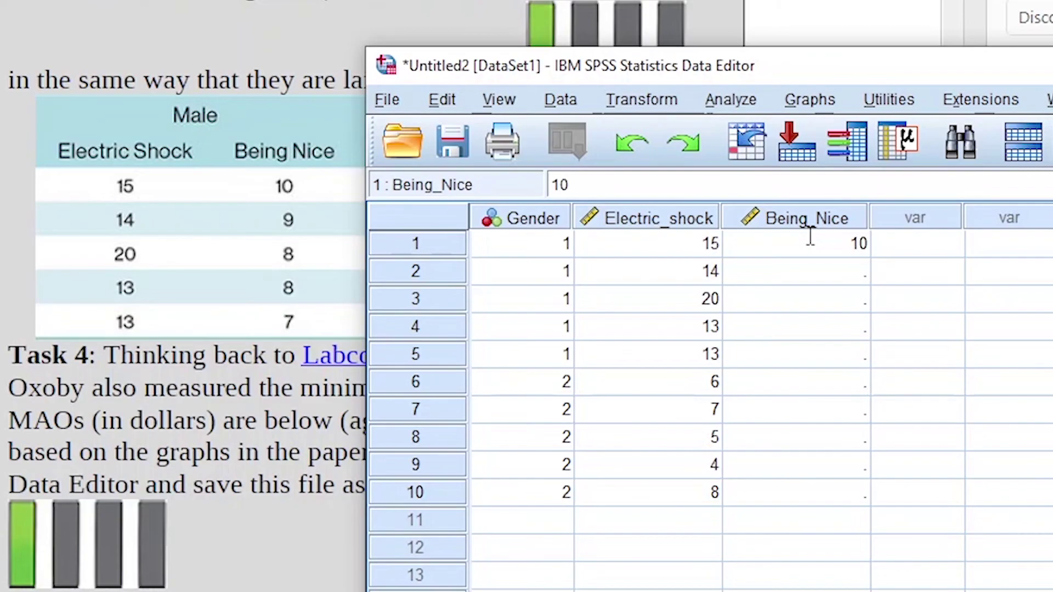
{"action": "key", "text": "Return"}
{"action": "type", "text": "9"}
{"action": "key", "text": "Return"}
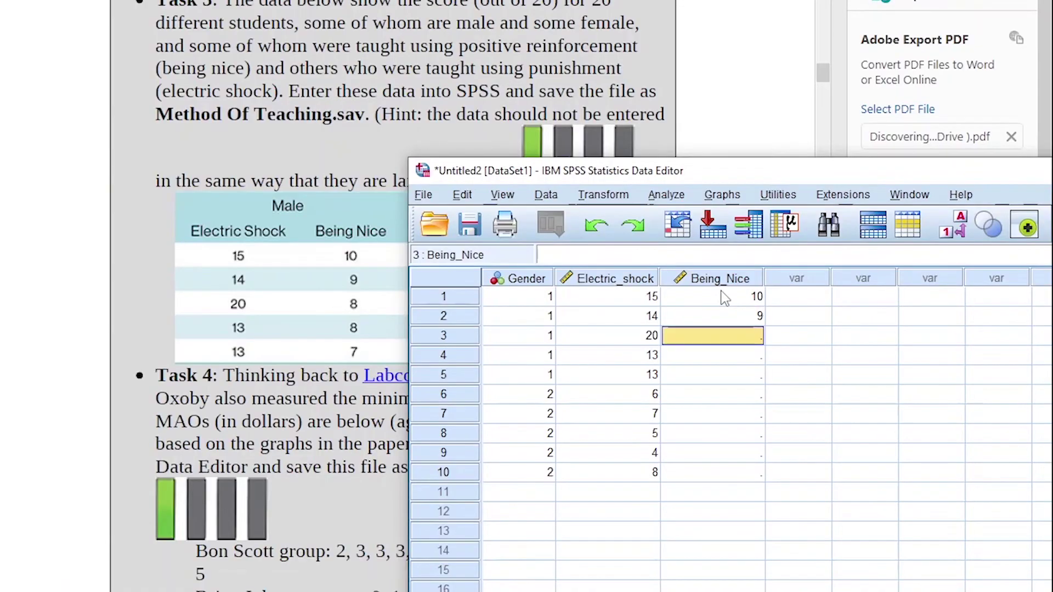
{"action": "type", "text": "8"}
{"action": "key", "text": "Return"}
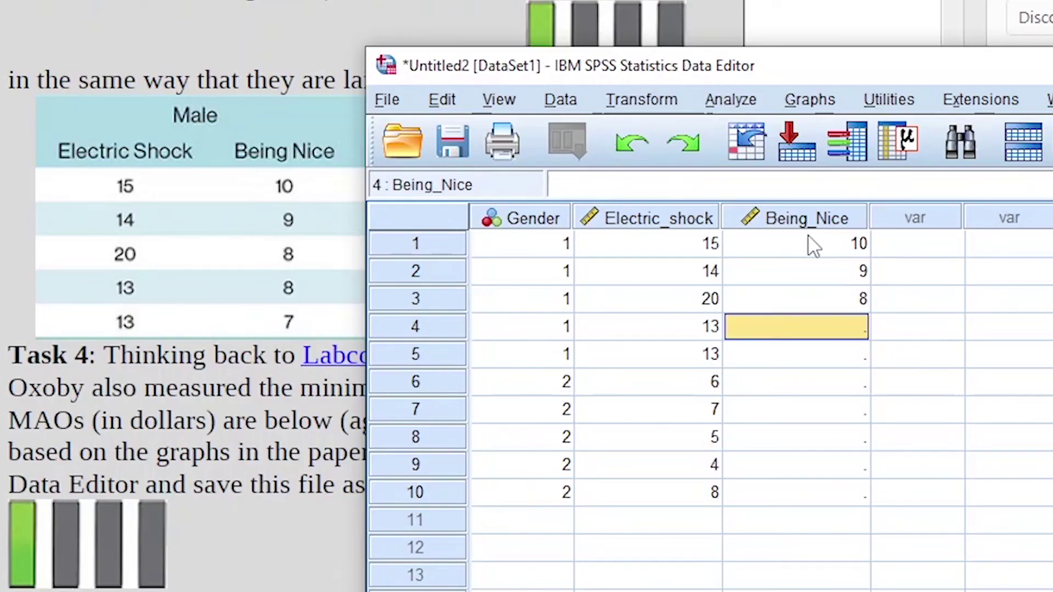
{"action": "type", "text": "8"}
{"action": "key", "text": "Return"}
{"action": "type", "text": "7"}
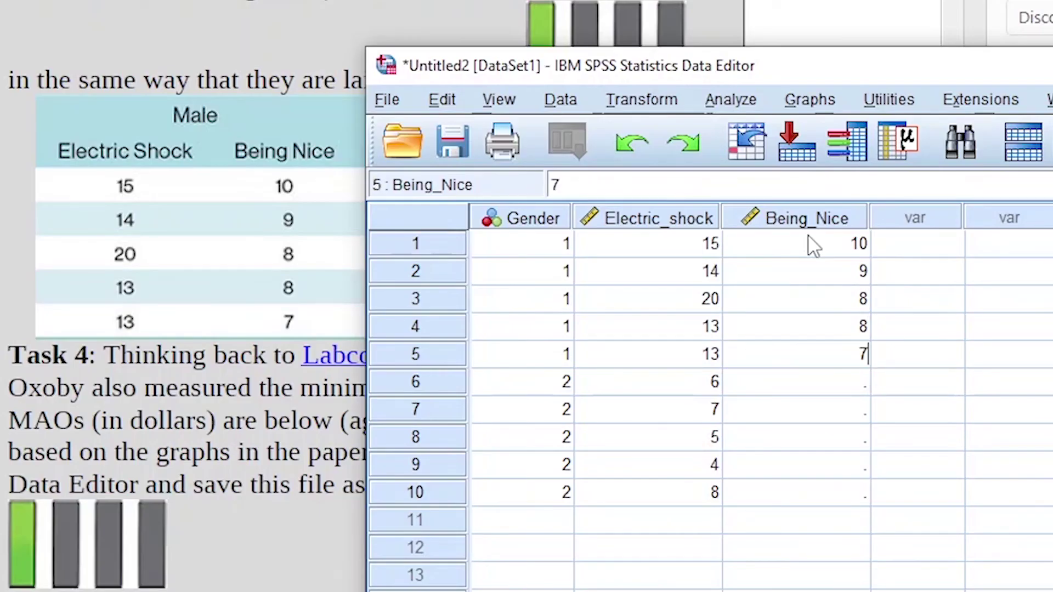
{"action": "key", "text": "Return"}
Uncover the female scores in the PDF table and enter Being_Nice values 12, 10, 7, 8 and 13 in rows 6 to 10.
{"action": "left_click_drag", "start_coordinate": [711, 71], "coordinate": [1019, 6]}
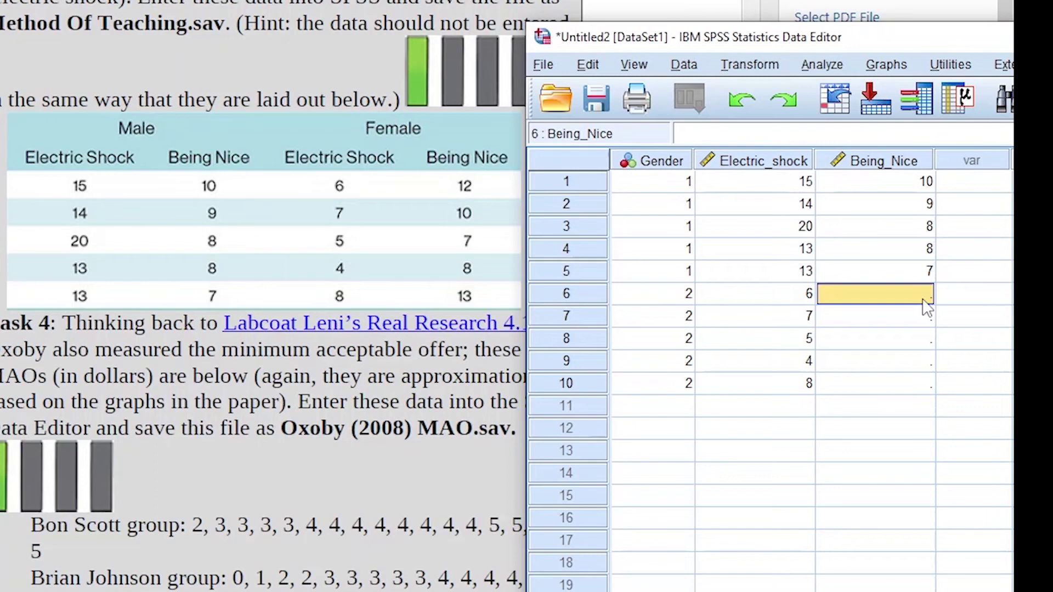
{"action": "type", "text": "12"}
{"action": "key", "text": "Return"}
{"action": "type", "text": "10"}
{"action": "key", "text": "Return"}
{"action": "type", "text": "7"}
{"action": "key", "text": "Return"}
{"action": "type", "text": "8"}
{"action": "key", "text": "Return"}
{"action": "type", "text": "13"}
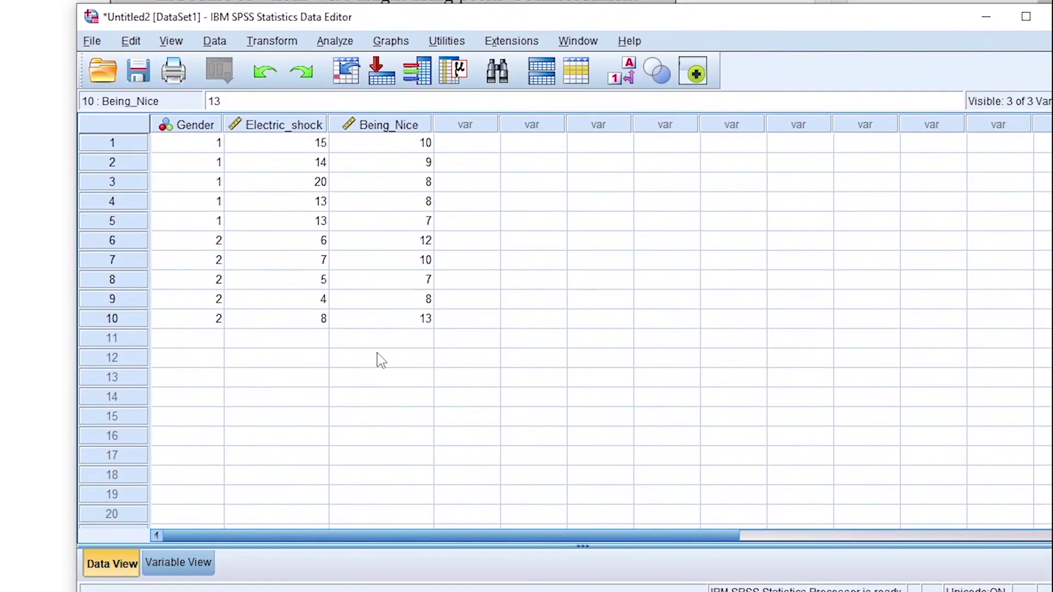
{"action": "left_click", "coordinate": [382, 360]}
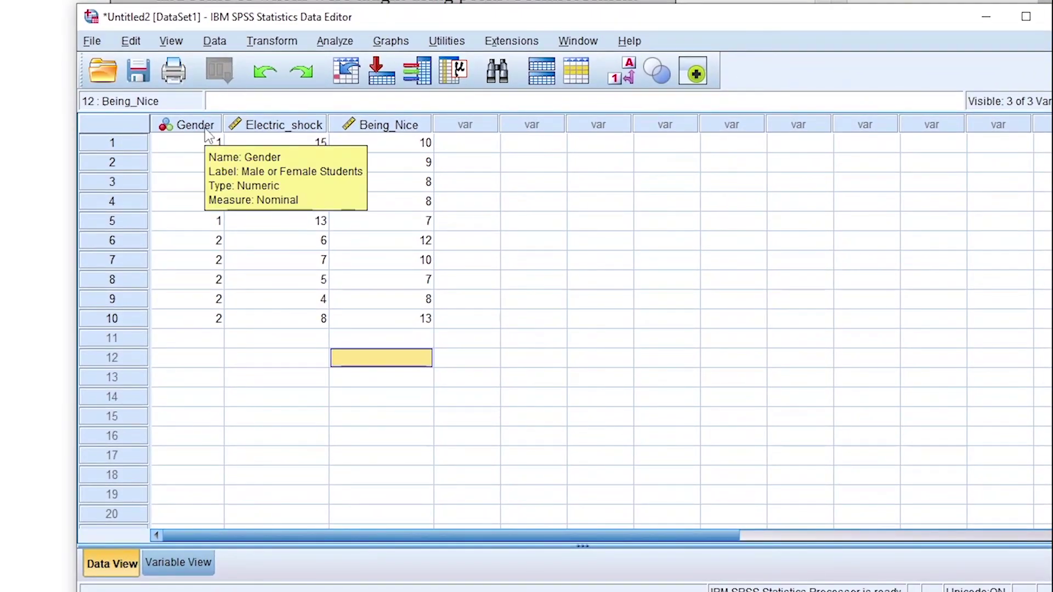
Review the completed Gender, Electric_shock and Being_Nice columns, briefly displaying Gender as value labels.
{"action": "left_click", "coordinate": [206, 132]}
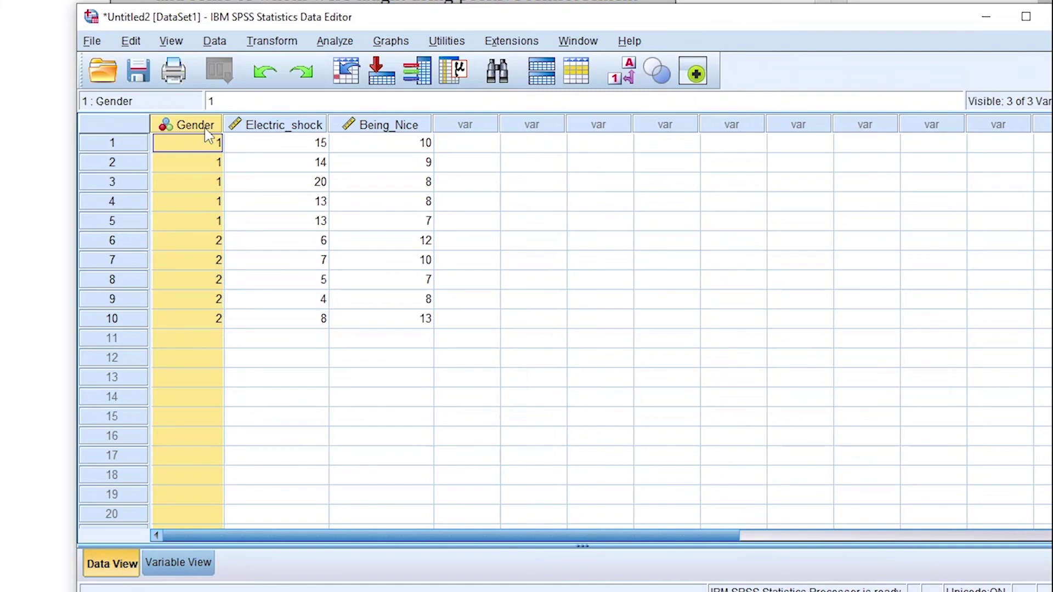
{"action": "left_click", "coordinate": [620, 76]}
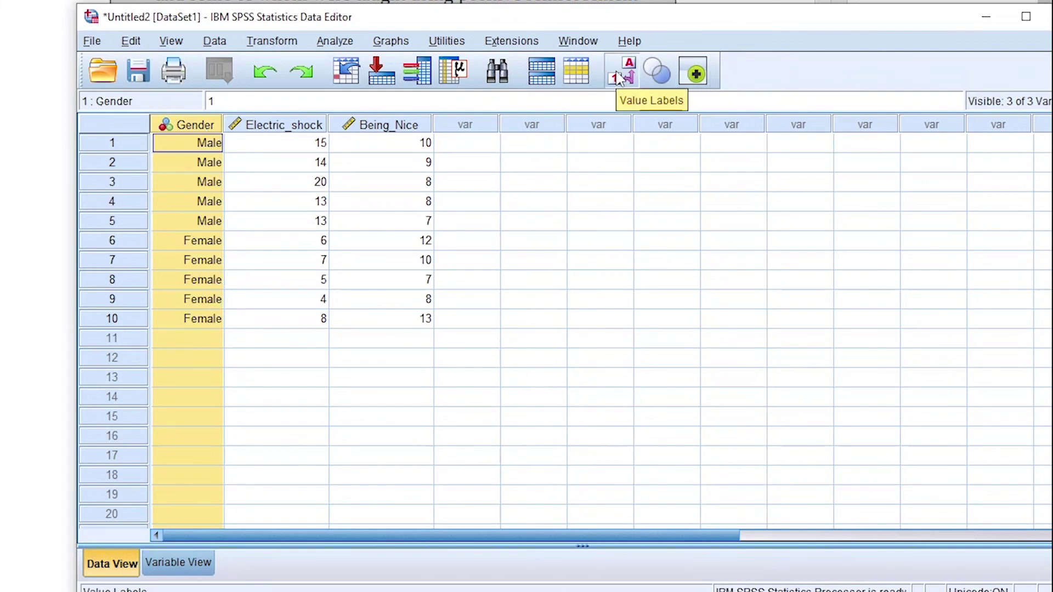
{"action": "left_click", "coordinate": [619, 76]}
{"action": "left_click", "coordinate": [288, 129]}
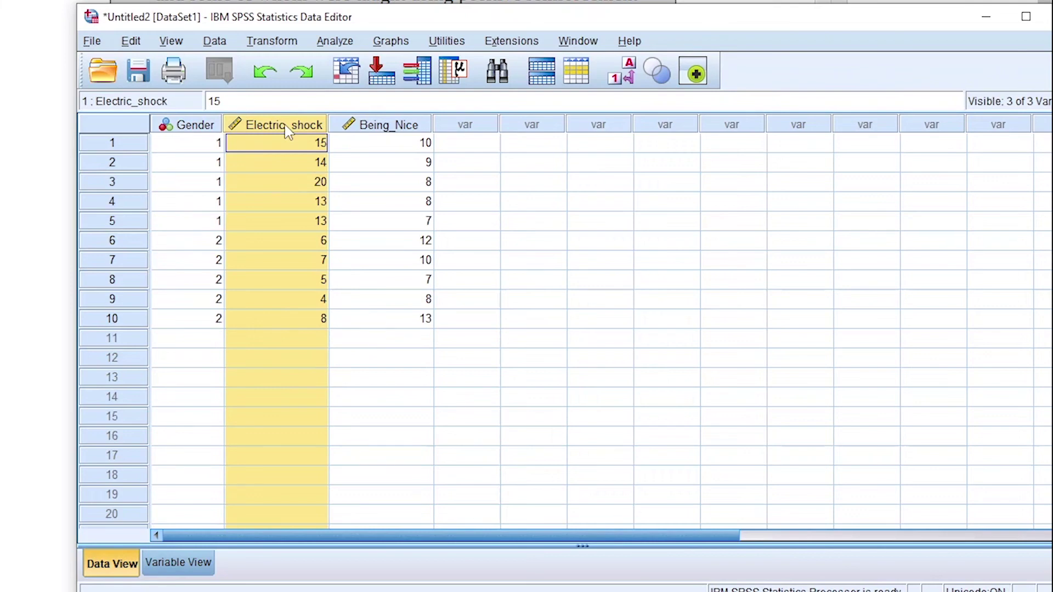
{"action": "mouse_move", "coordinate": [288, 131]}
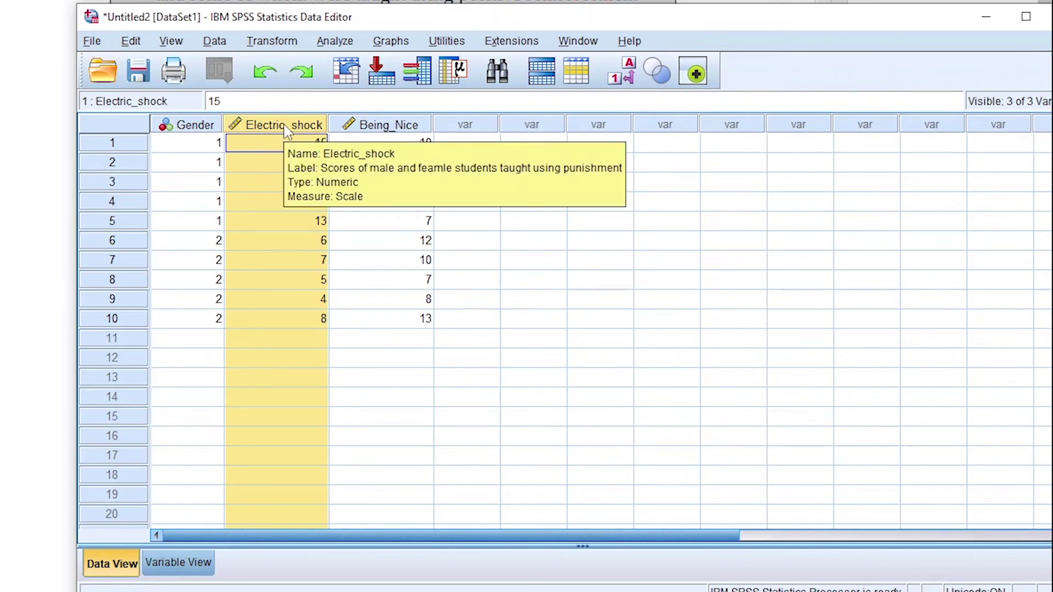
{"action": "left_click", "coordinate": [365, 124]}
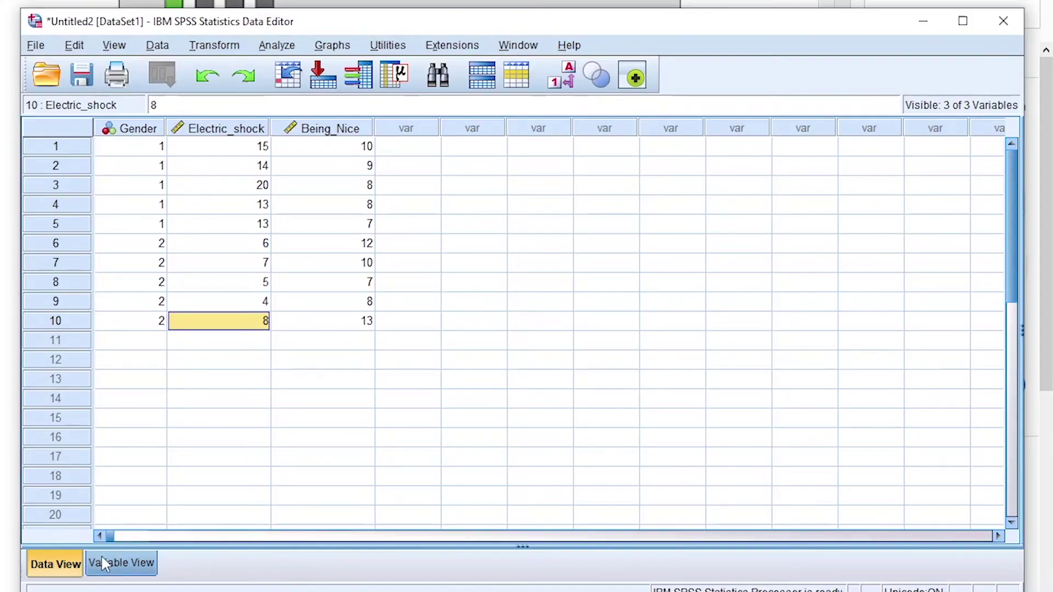
Check the missing-value settings of the three variables in Variable View and return to Data View.
{"action": "left_click", "coordinate": [104, 557]}
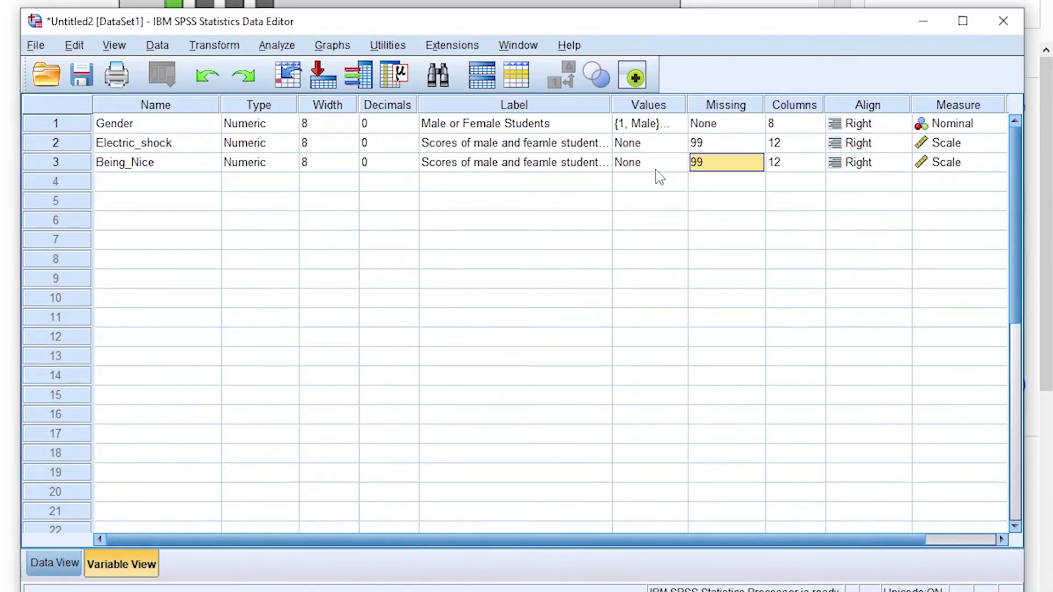
{"action": "left_click", "coordinate": [31, 562]}
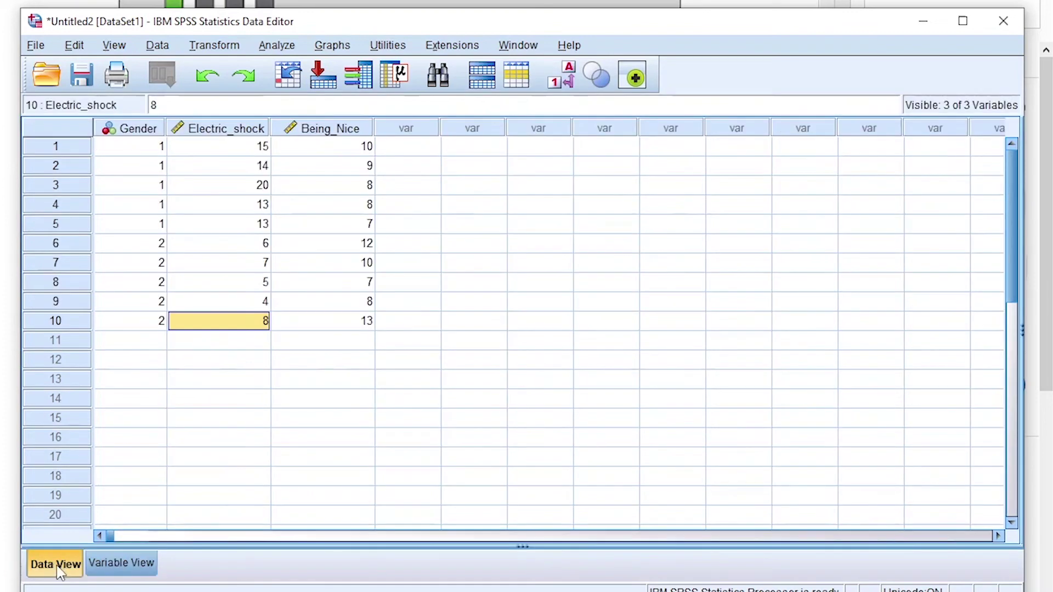
Generate descriptive statistics for the Electric_shock variable directly from its data column.
{"action": "left_click", "coordinate": [224, 130]}
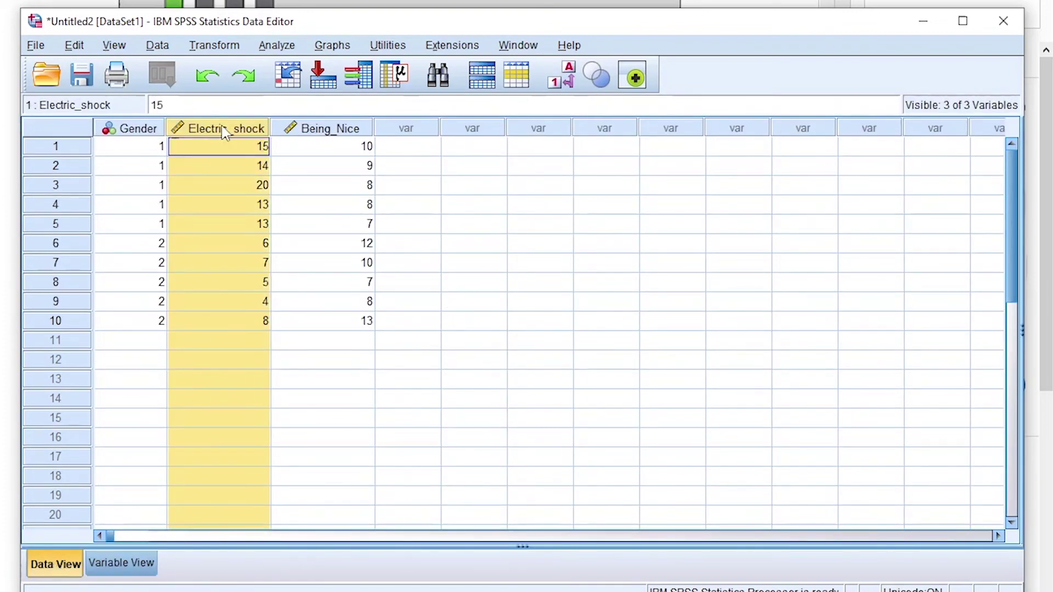
{"action": "right_click", "coordinate": [225, 133]}
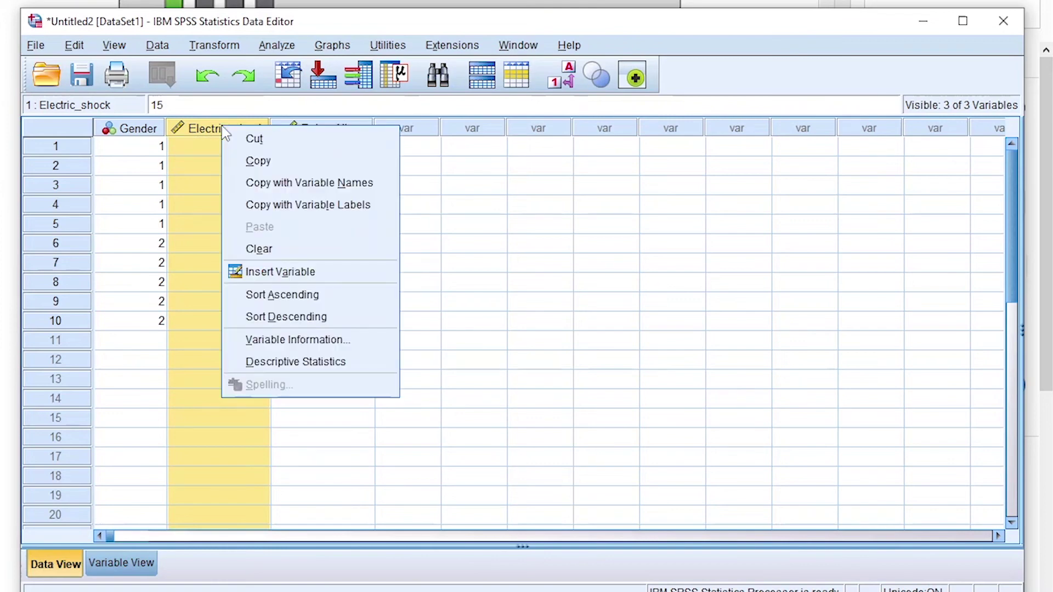
{"action": "left_click", "coordinate": [308, 366]}
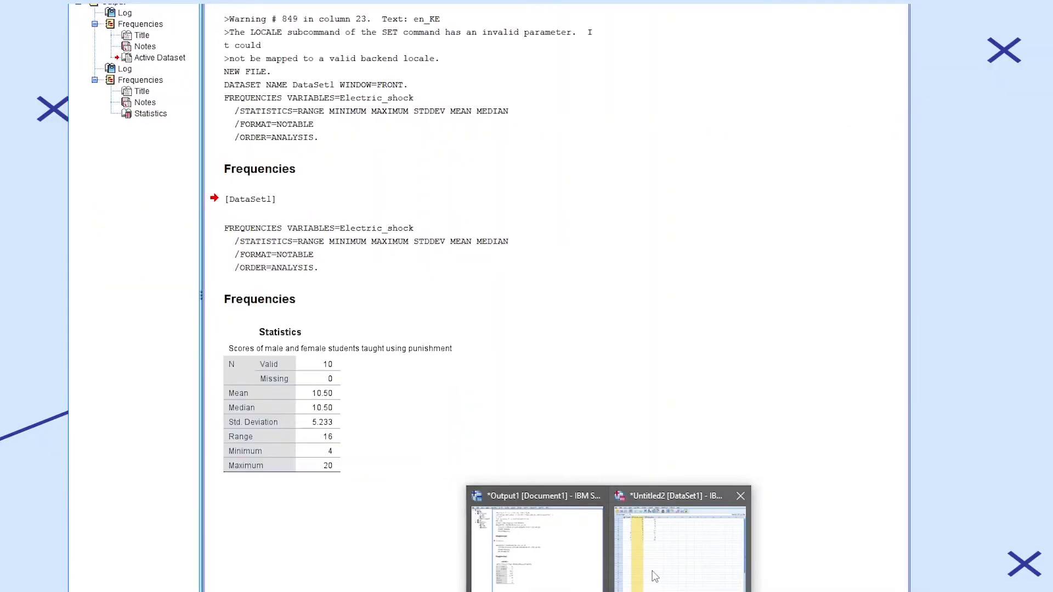
Check the variable labels in Variable View against the title of the Electric_shock statistics table, returning to the output document.
{"action": "left_click", "coordinate": [733, 565]}
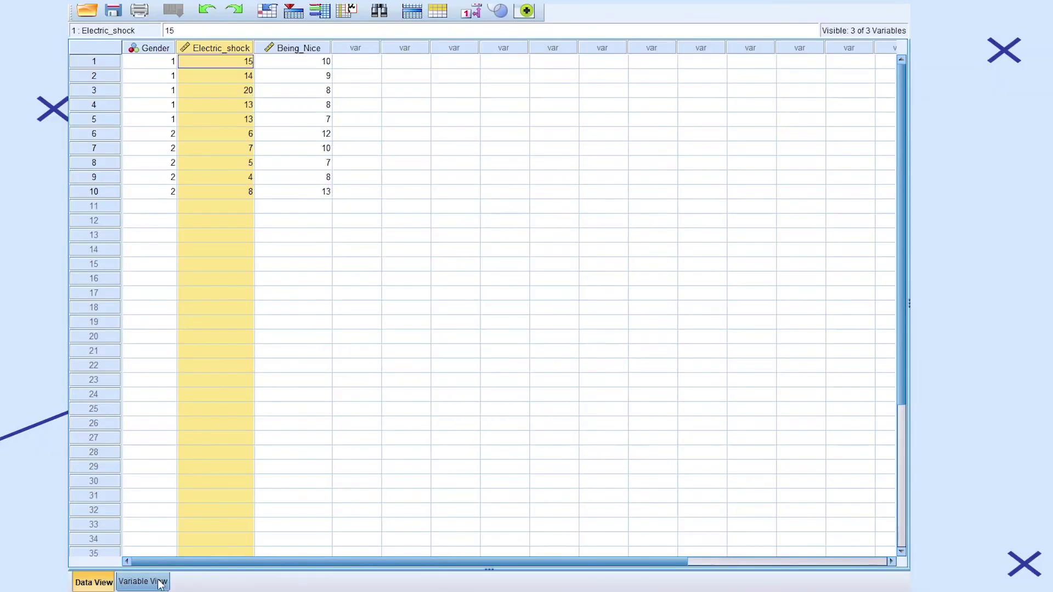
{"action": "left_click", "coordinate": [143, 582]}
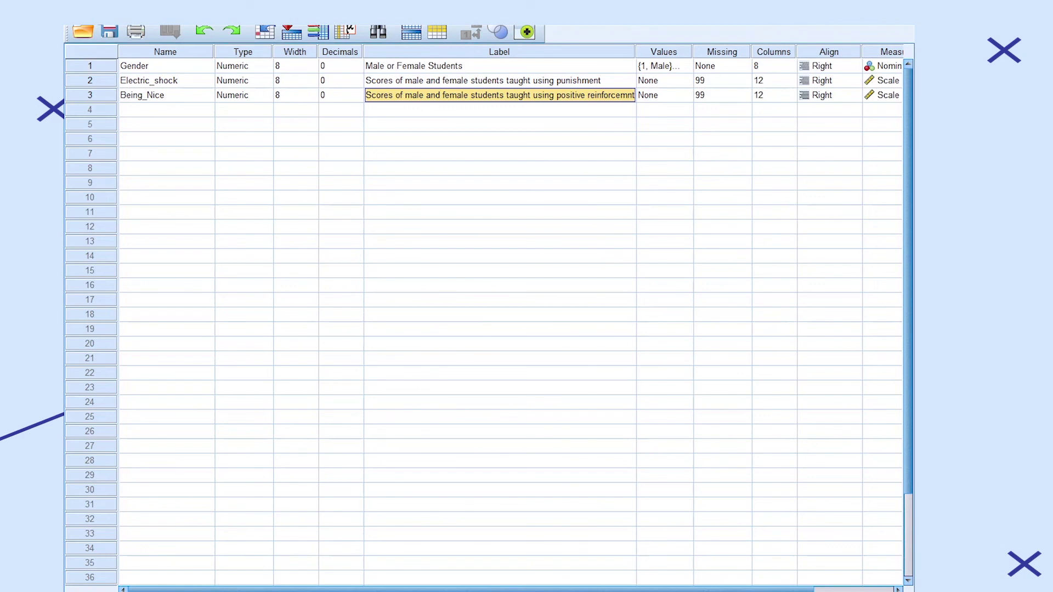
{"action": "left_click", "coordinate": [541, 554]}
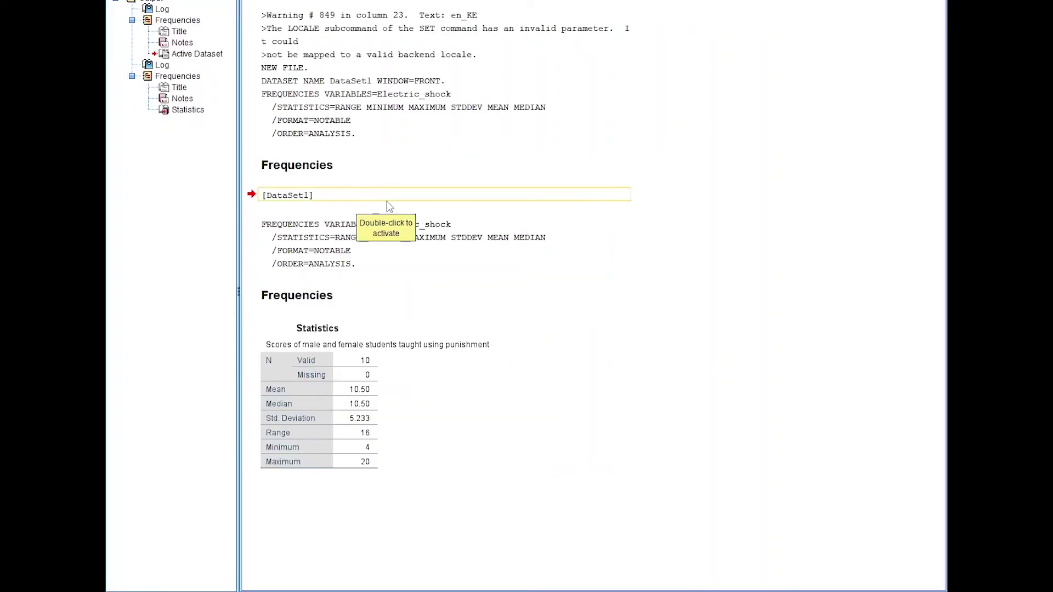
Generate descriptive statistics for the Being_Nice variable from its data column and select the resulting Statistics table in the output.
{"action": "mouse_move", "coordinate": [644, 591]}
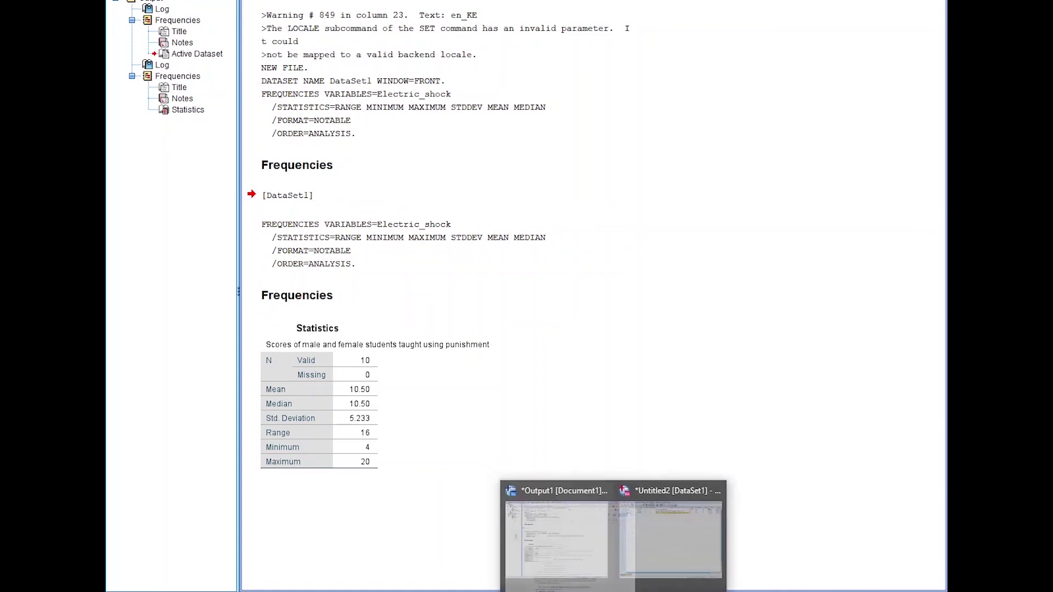
{"action": "left_click", "coordinate": [719, 535]}
{"action": "left_click", "coordinate": [313, 45]}
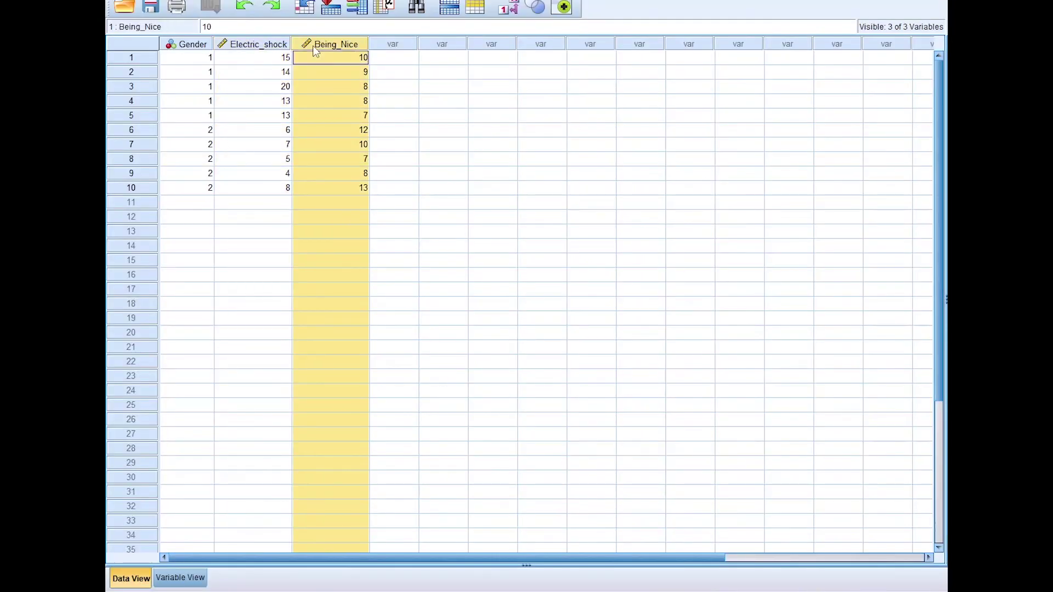
{"action": "right_click", "coordinate": [314, 47]}
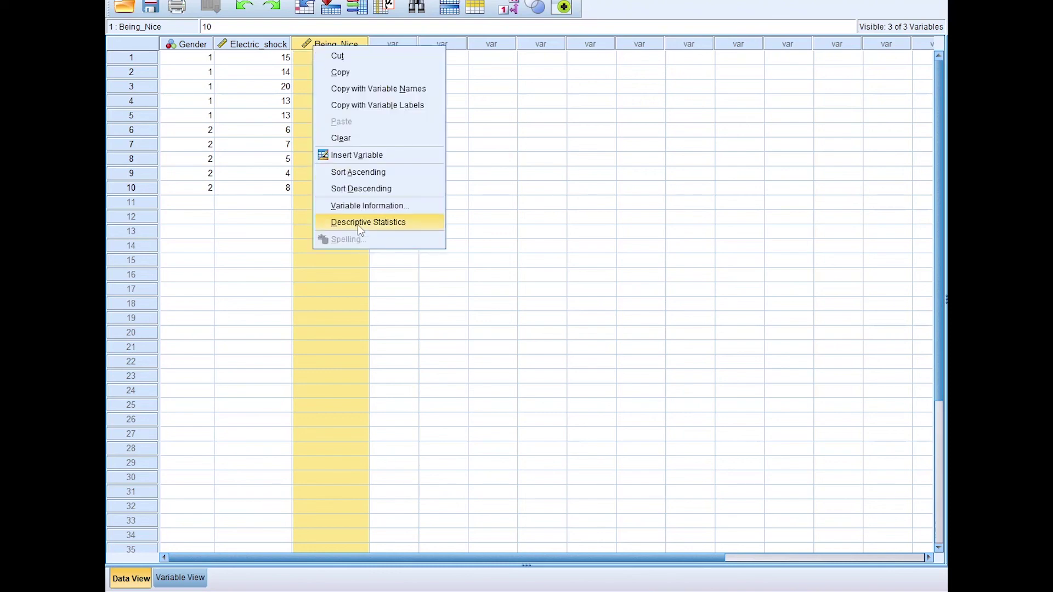
{"action": "left_click", "coordinate": [358, 222]}
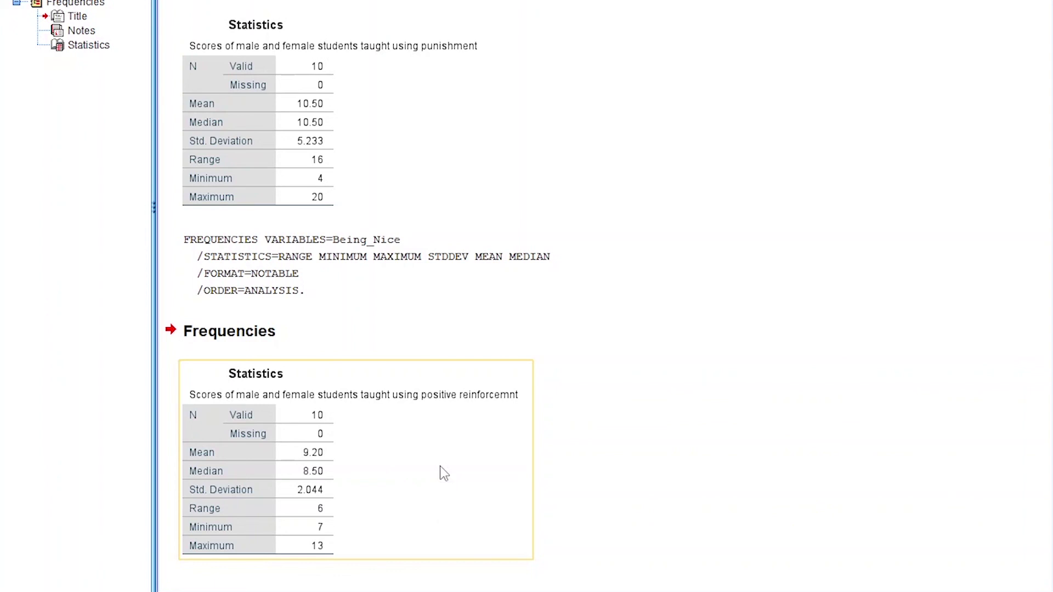
{"action": "left_click", "coordinate": [507, 379]}
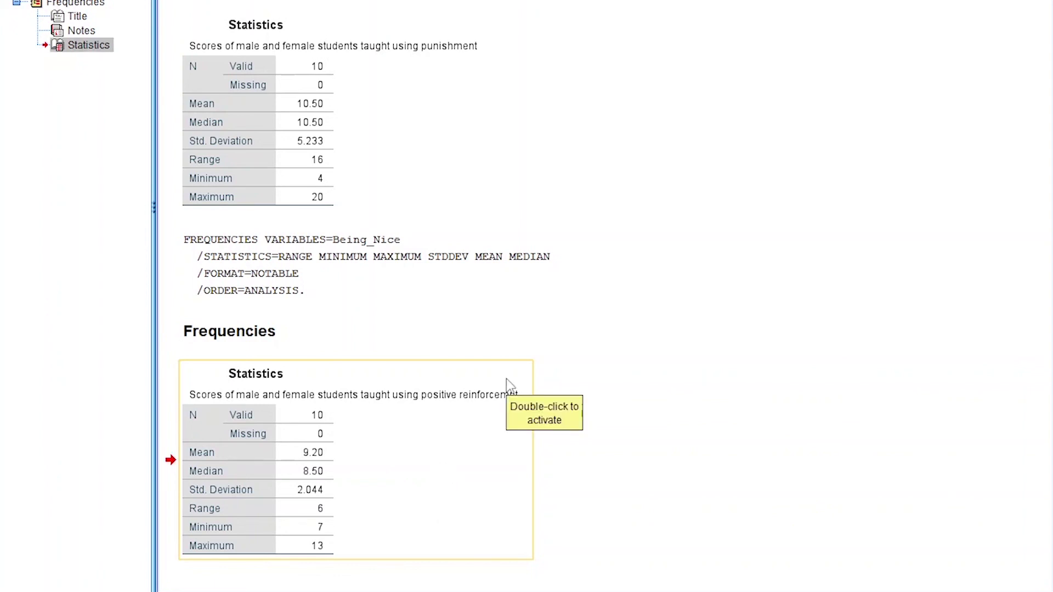